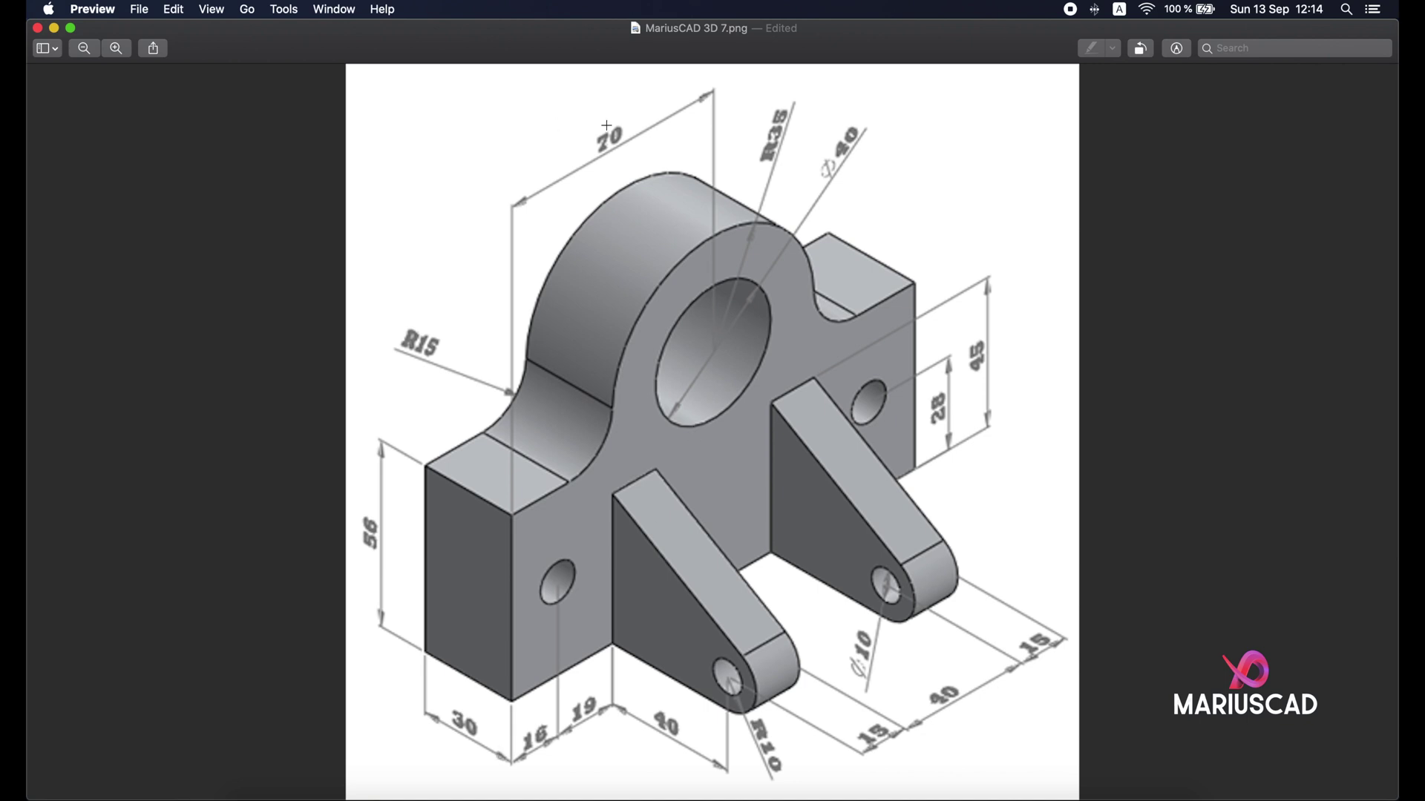
Step: Switch to AutoCAD and draw a closed rectangle 140 wide and 56 high with the Line command
left_click(54, 29)
type("l")
key("Return")
left_click(365, 499)
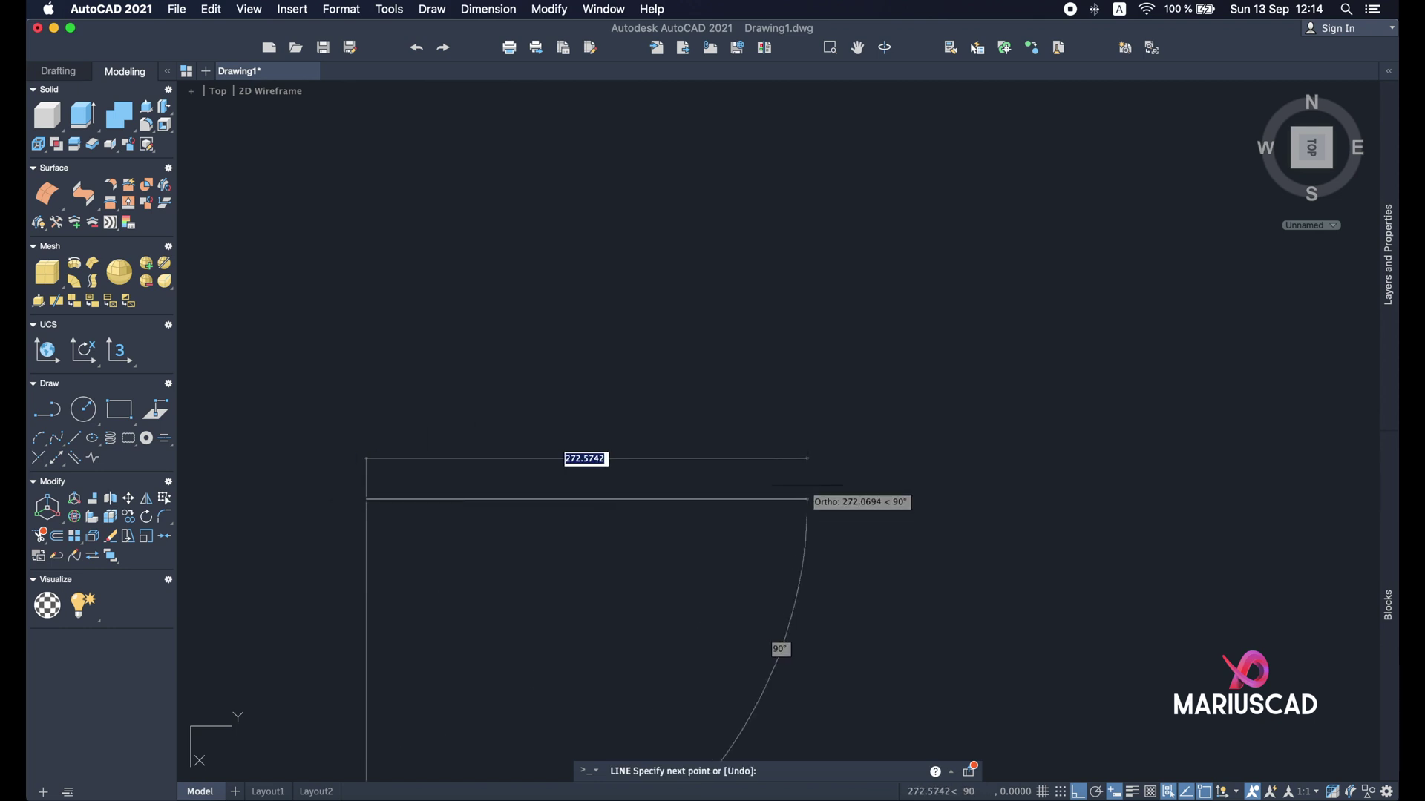
type("140")
key("Return")
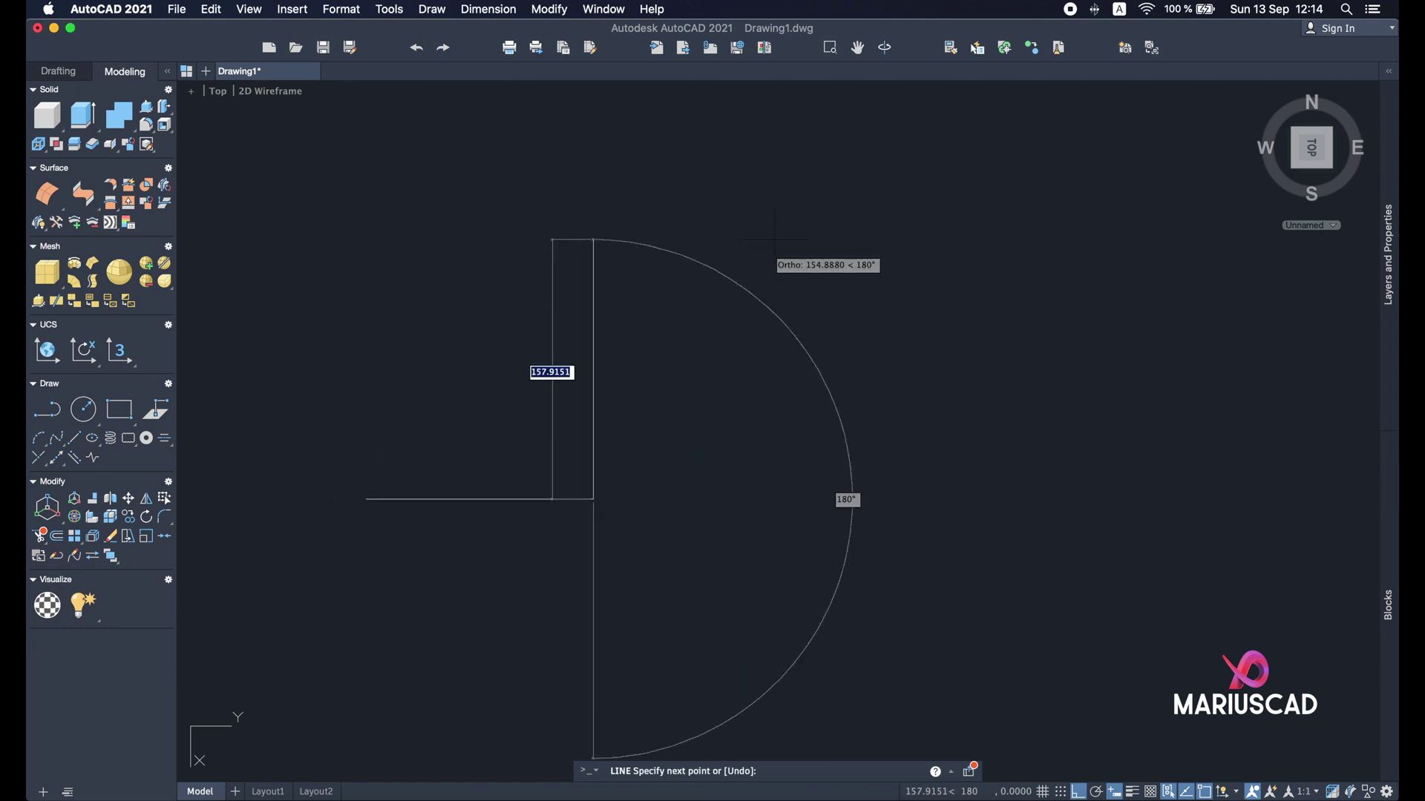
type("56")
key("Return")
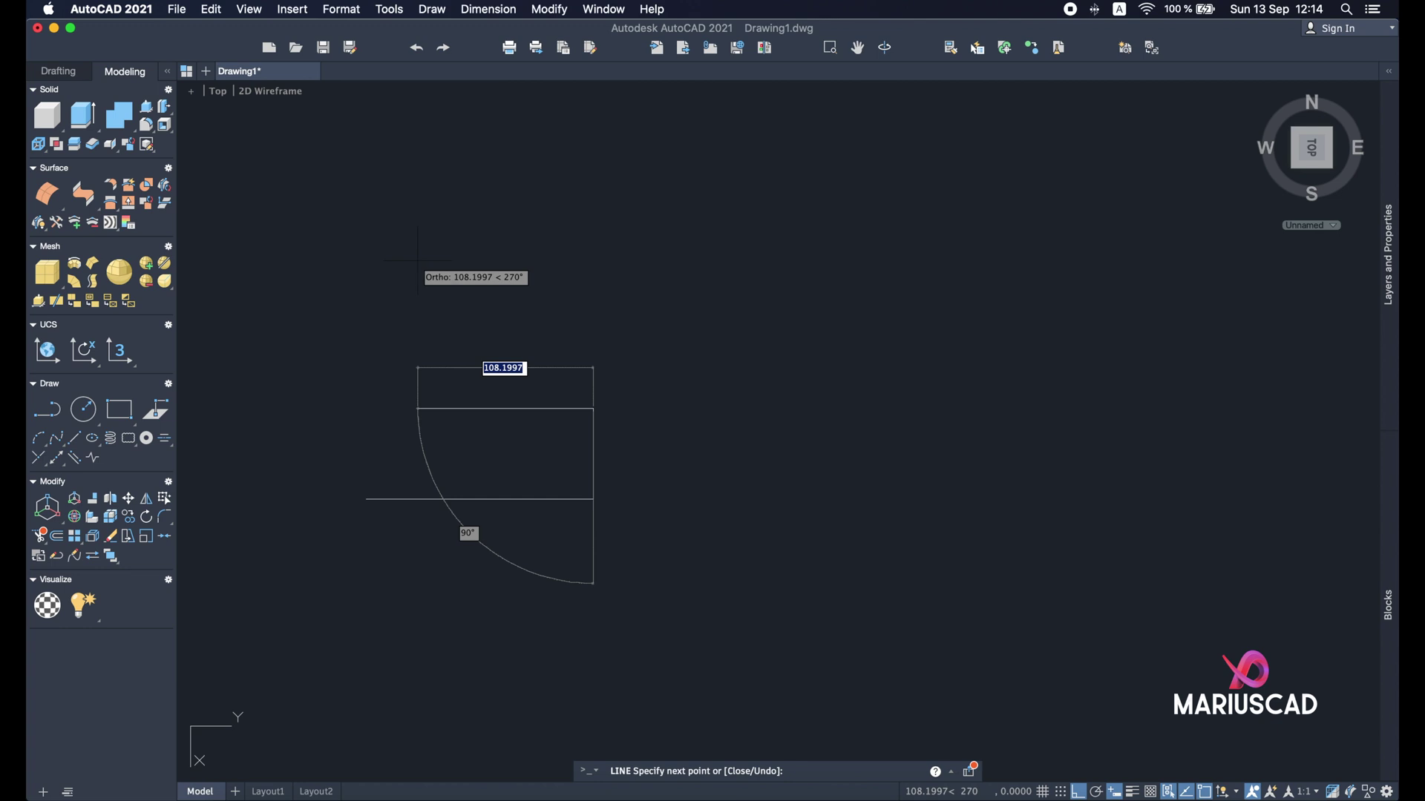
type("140")
key("Return")
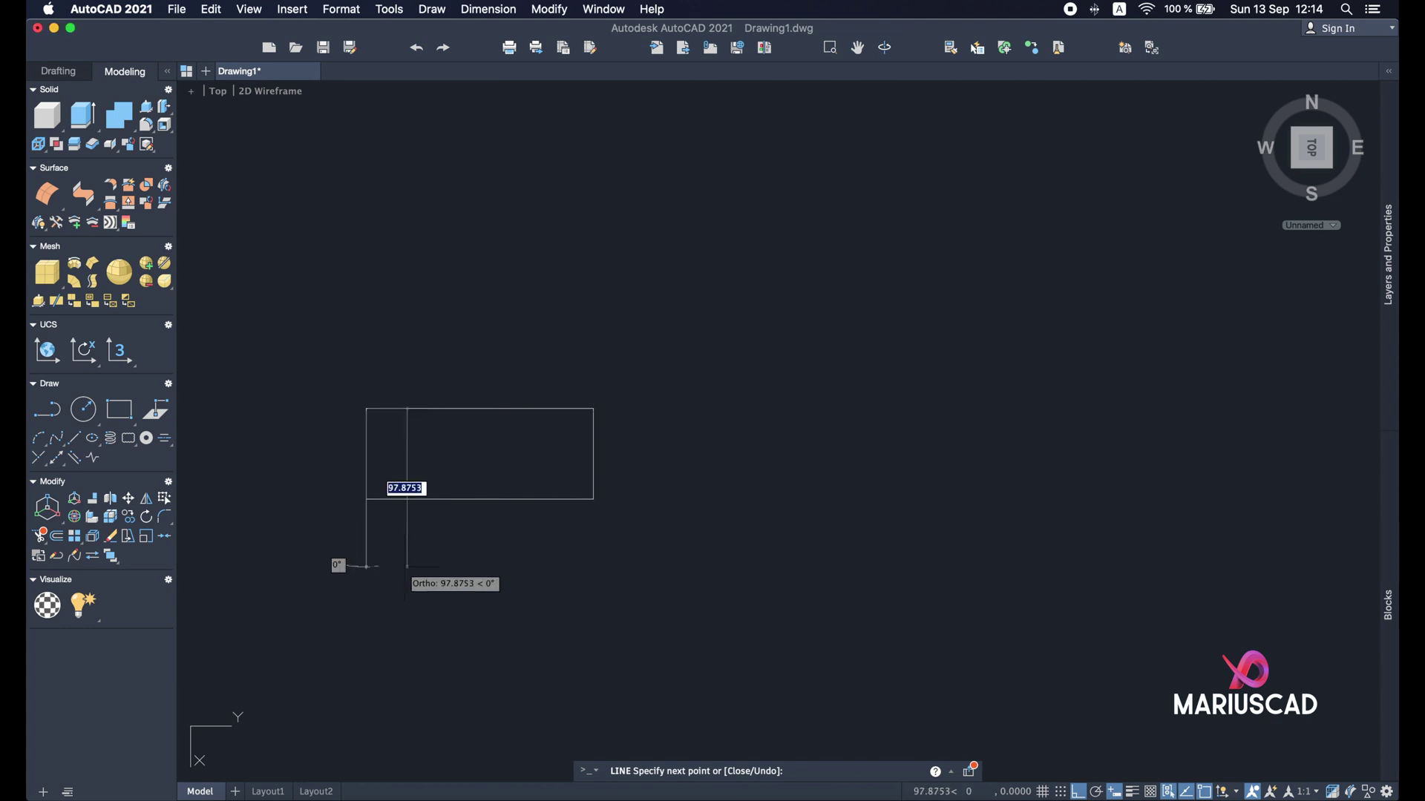
type("c")
key("Return")
middle_click_drag(380, 401, 633, 460)
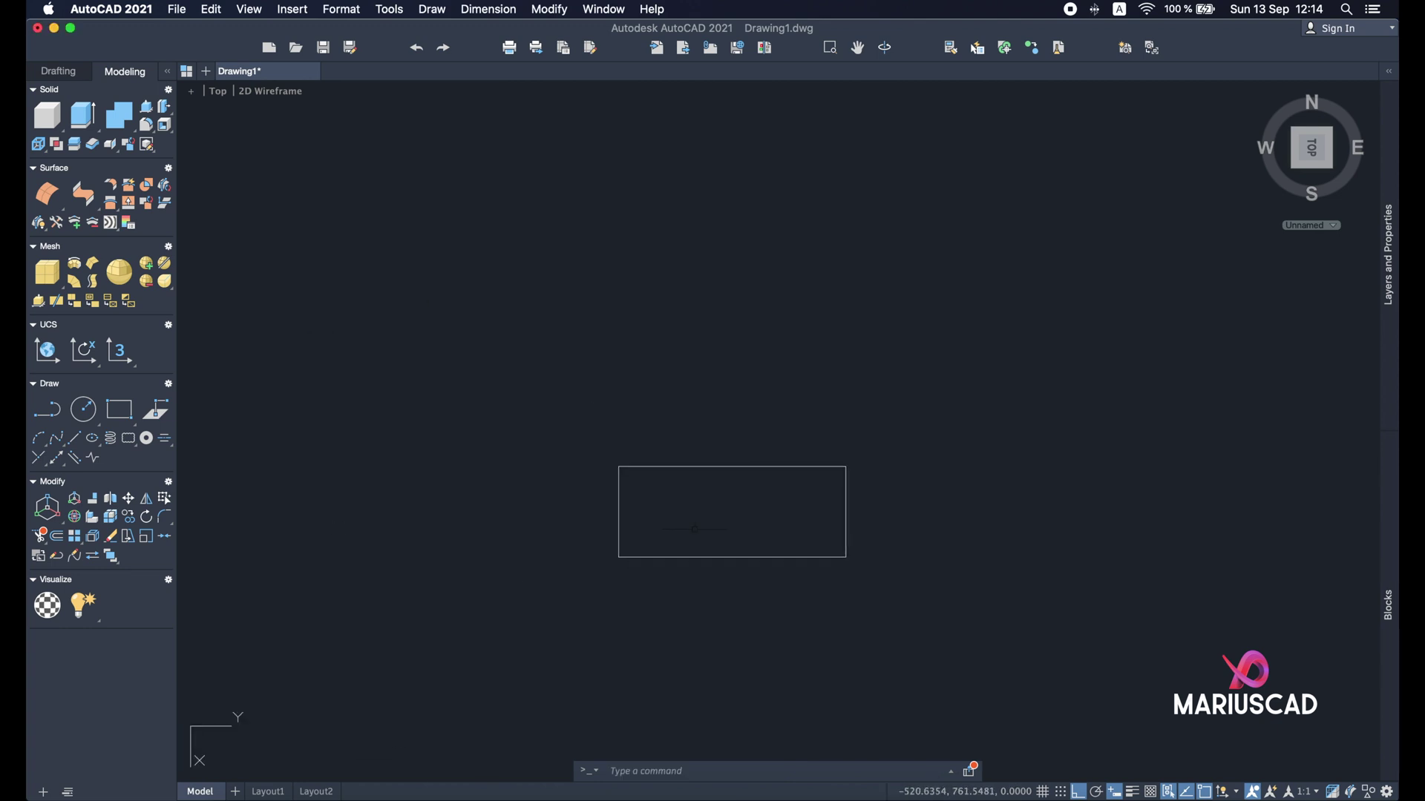
Step: Draw a circle with a diameter of 40 in the empty area above the rectangle
type("cir")
key("Return")
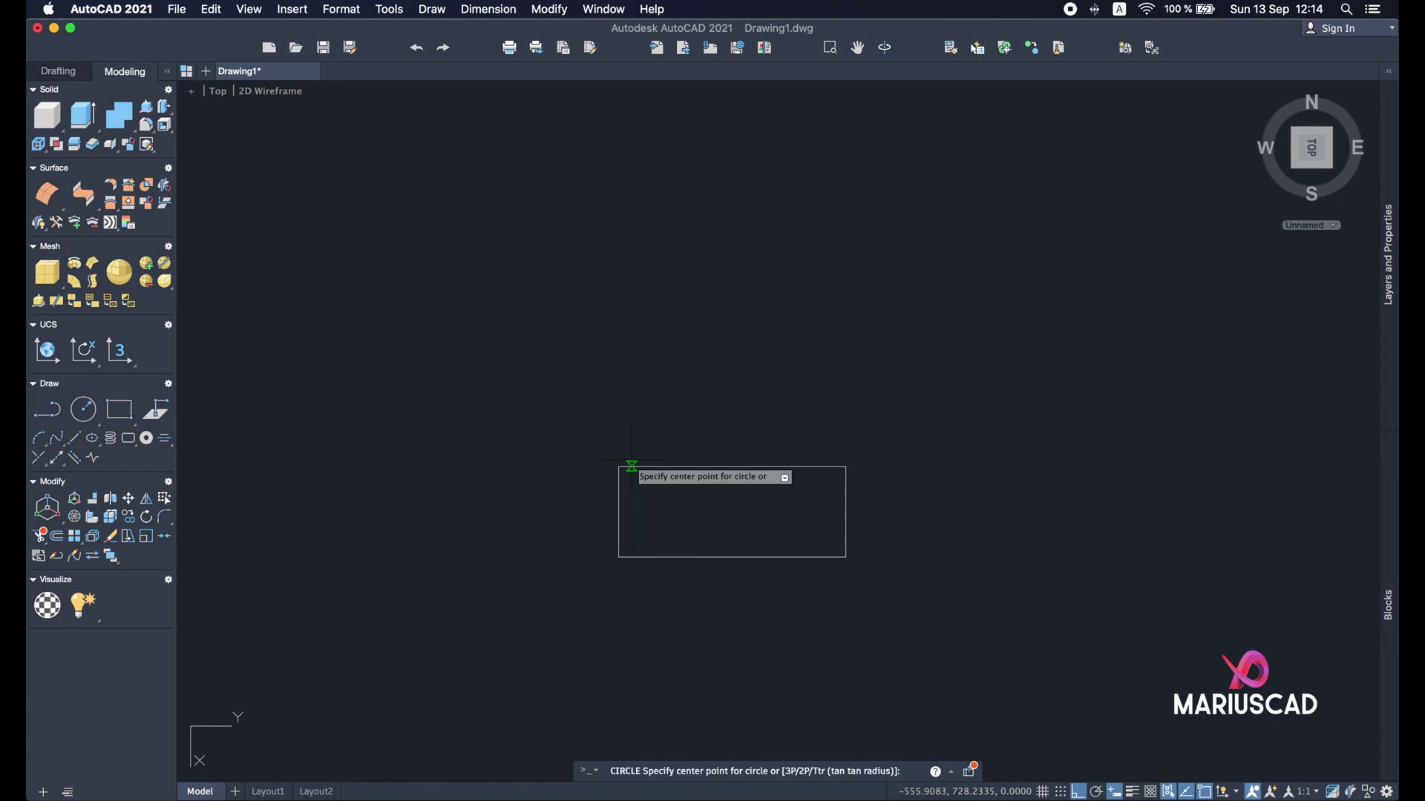
left_click(653, 229)
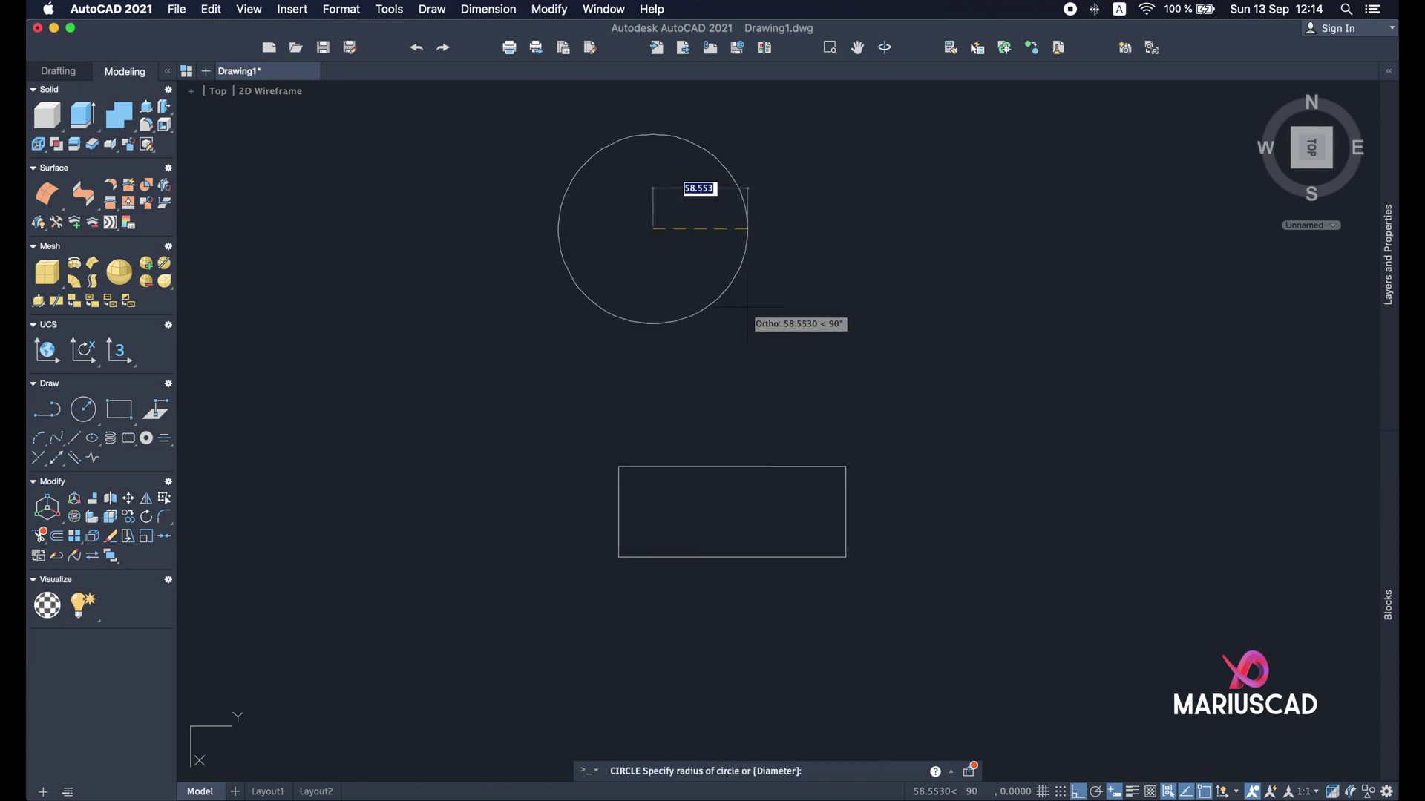
type("d")
key("Return")
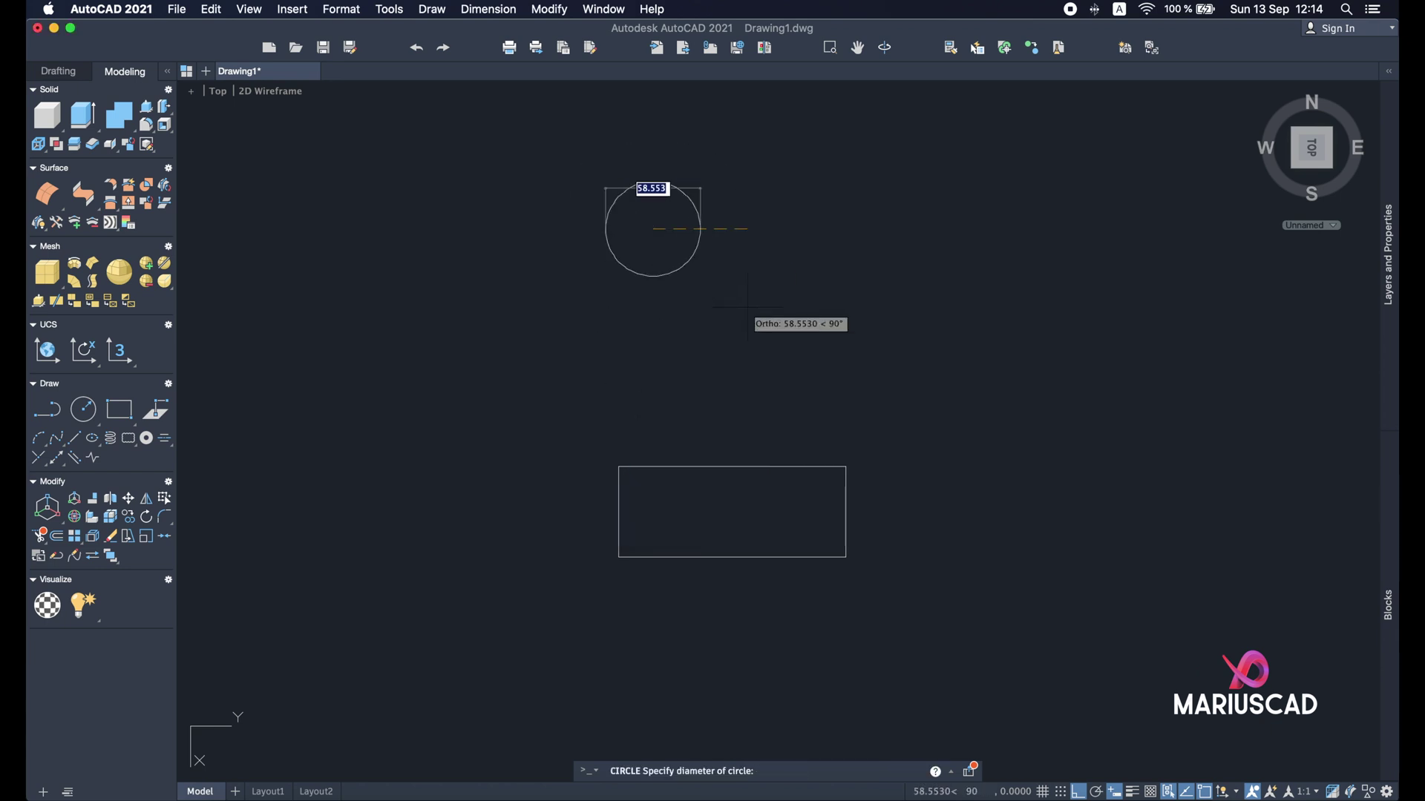
type("40")
key("Return")
Step: Draw a concentric circle with a radius of 35 around the 40-diameter circle
type("cir")
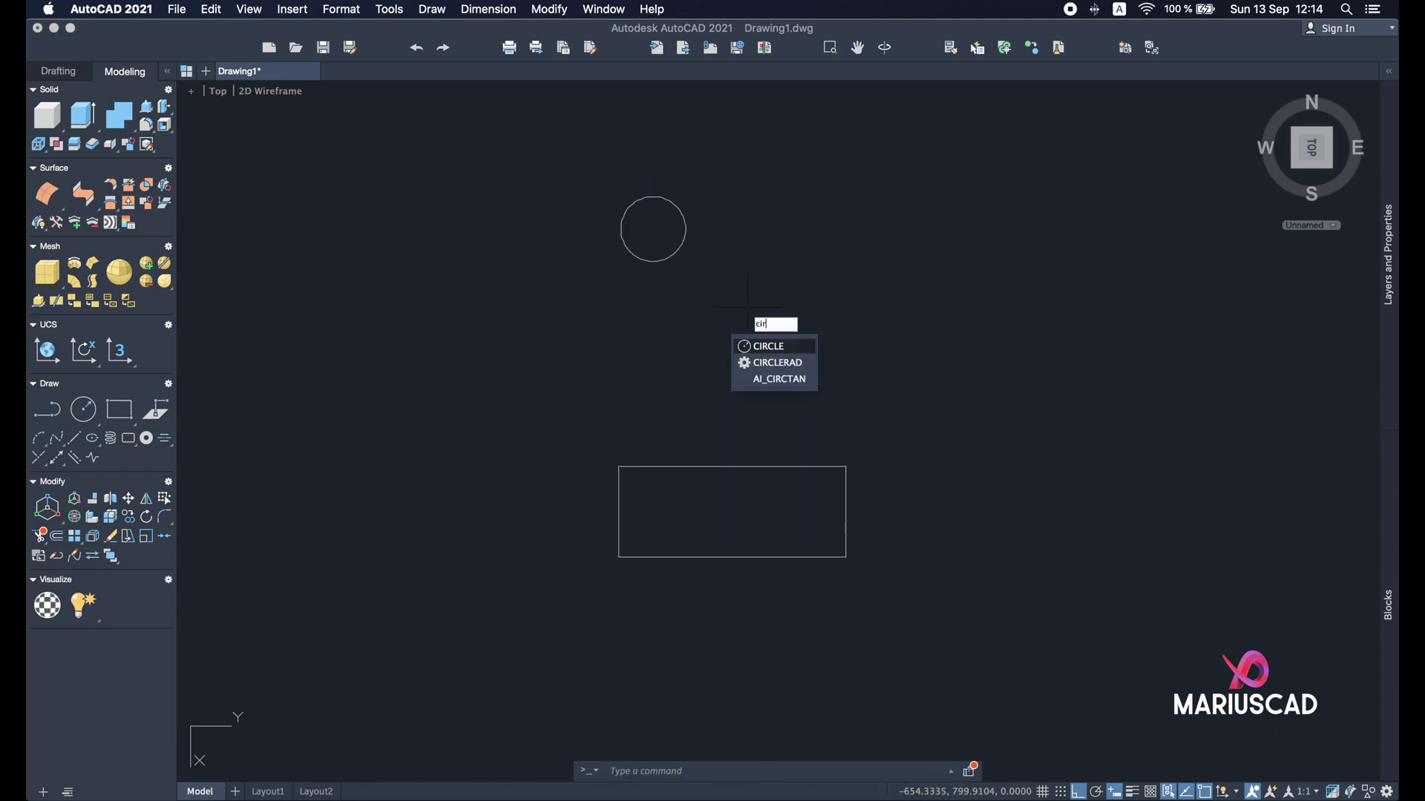
key("Return")
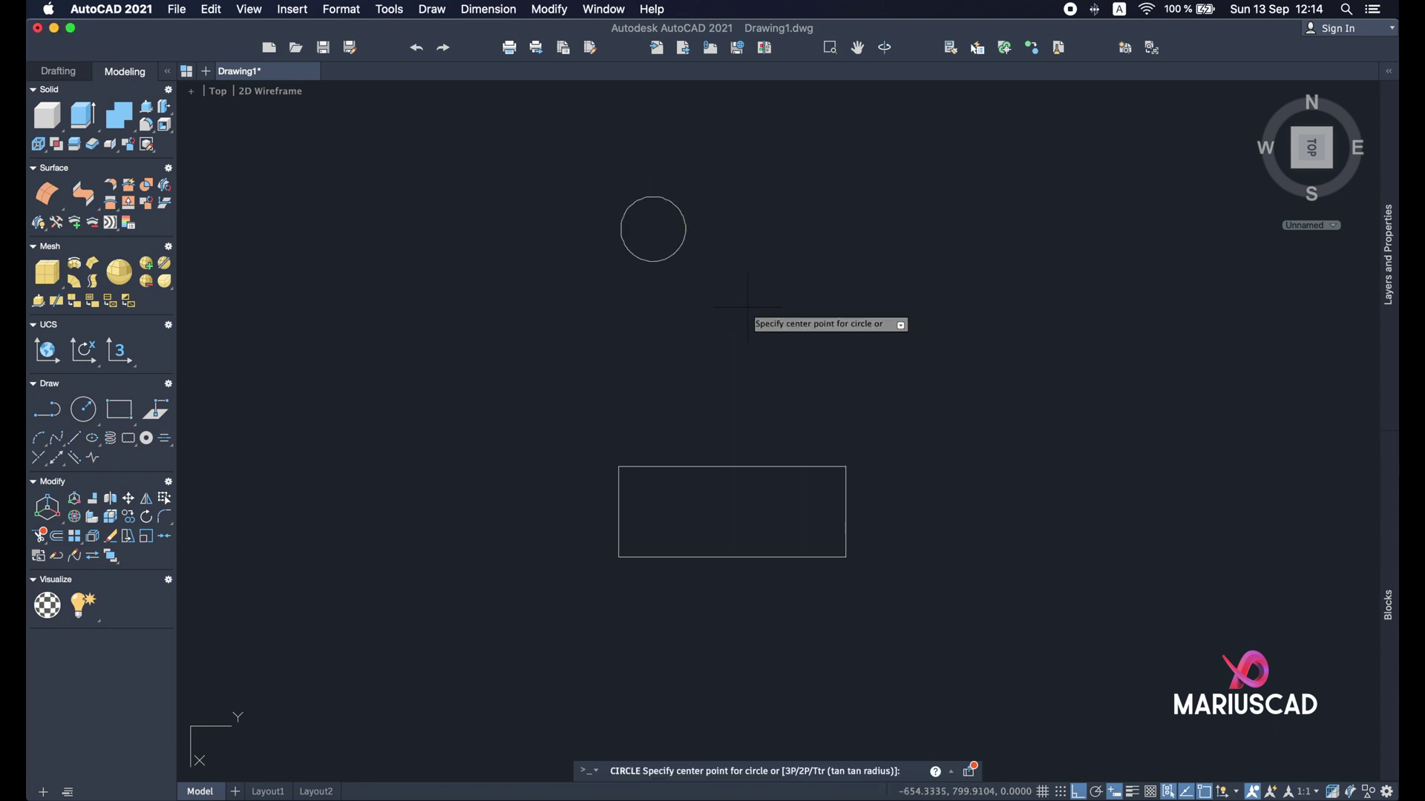
left_click(653, 229)
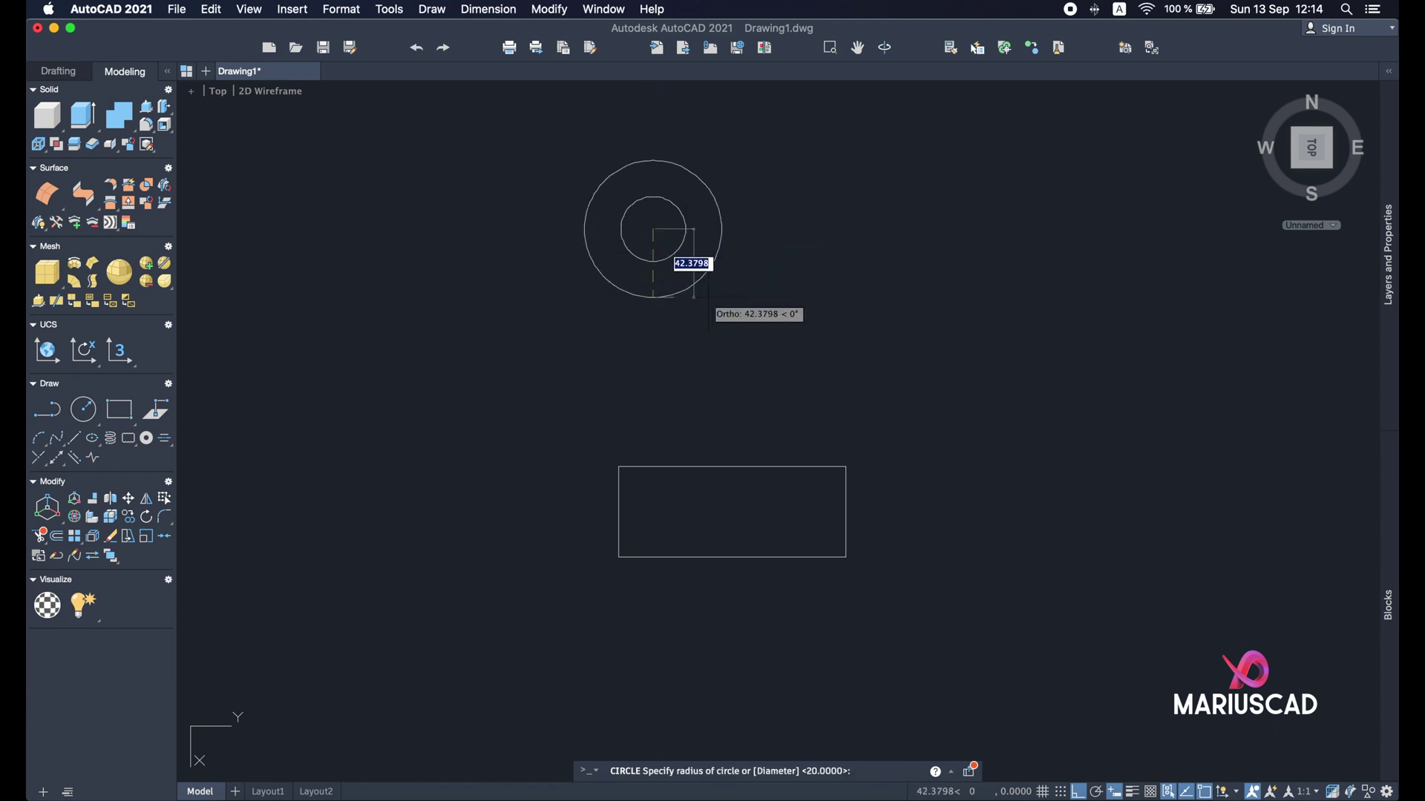
type("35")
key("Return")
Step: Move both circles from the inner circle's bottom quadrant to the midpoint of the rectangle's top edge
left_click(790, 309)
left_click(653, 230)
type("m")
key("Return")
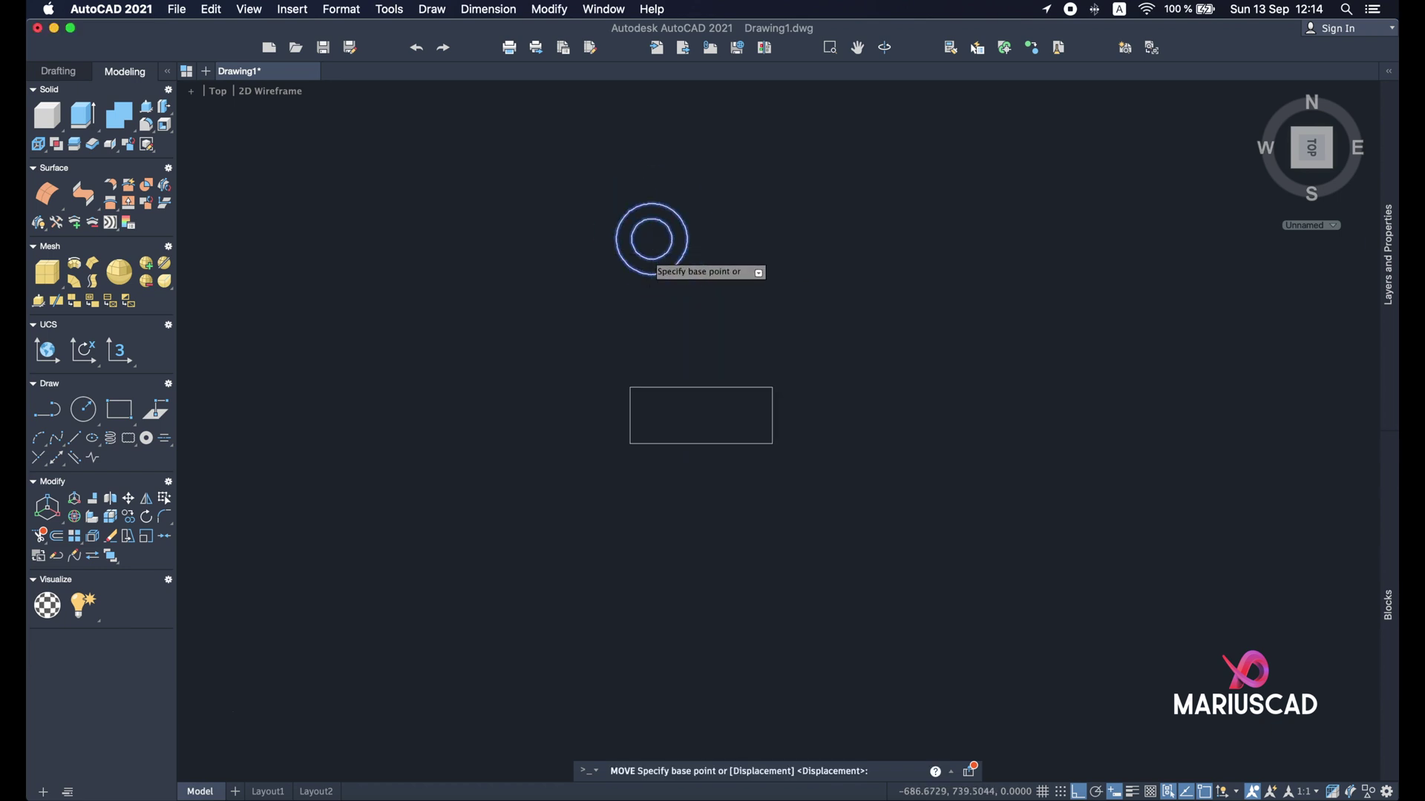
scroll(651, 253, "up", 3)
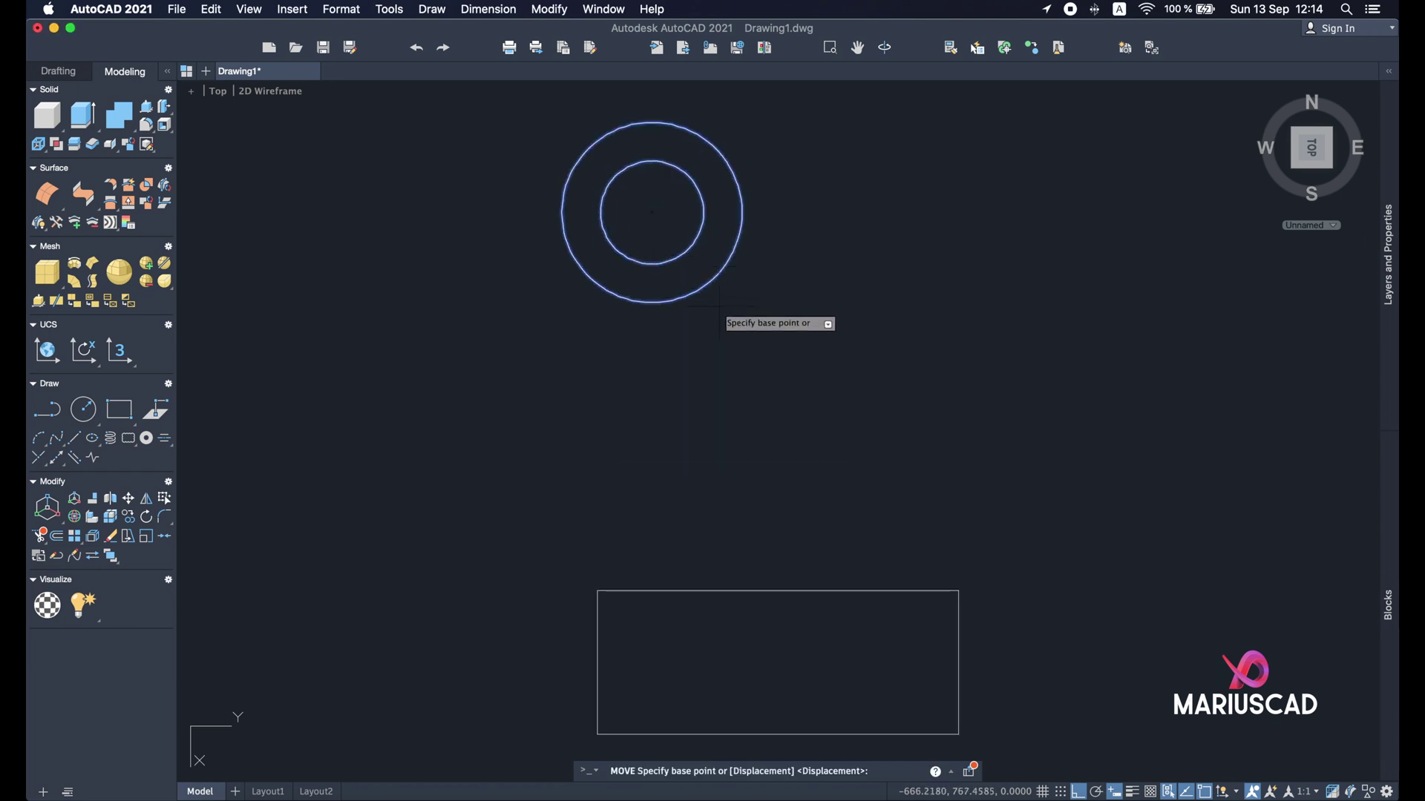
left_click(653, 265)
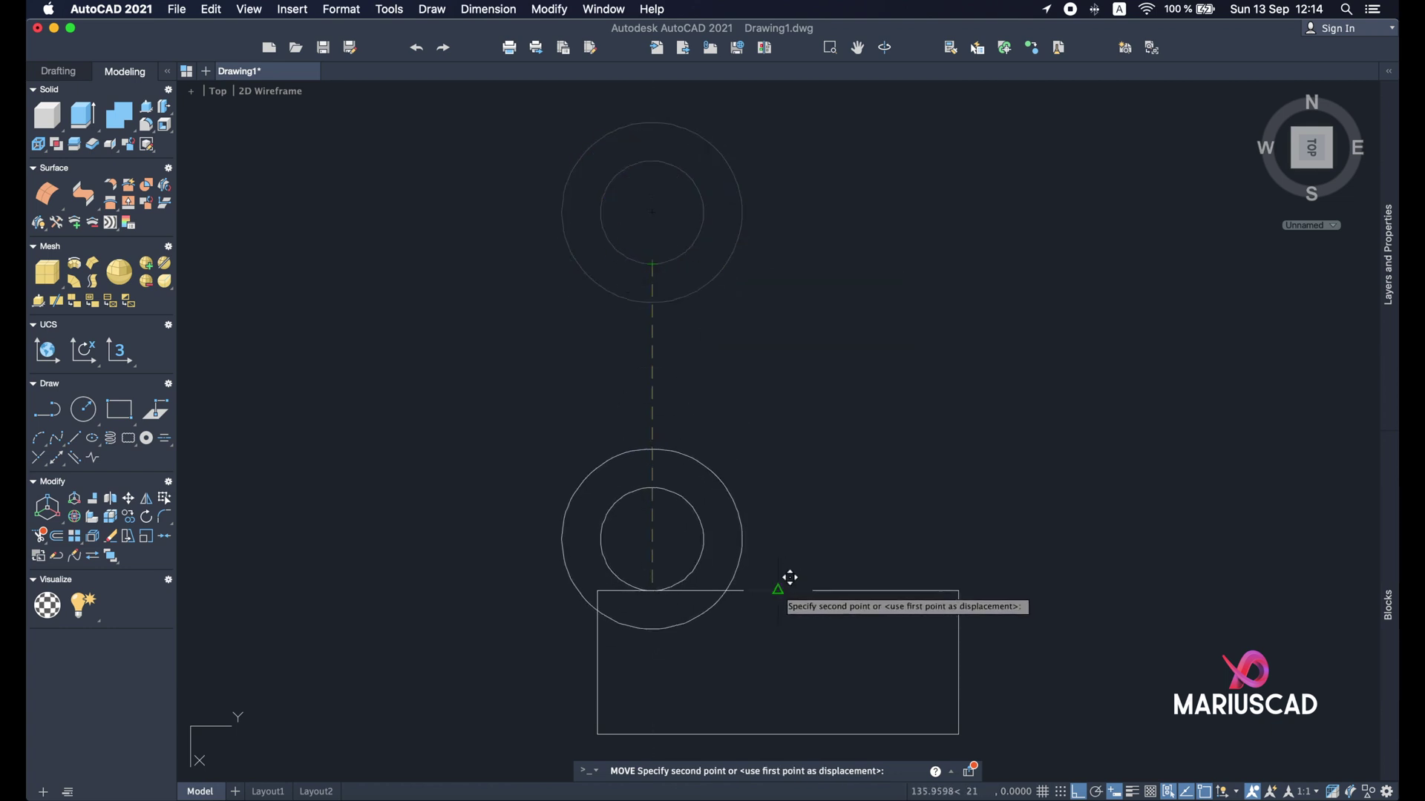
left_click(779, 590)
middle_click_drag(851, 574, 778, 441)
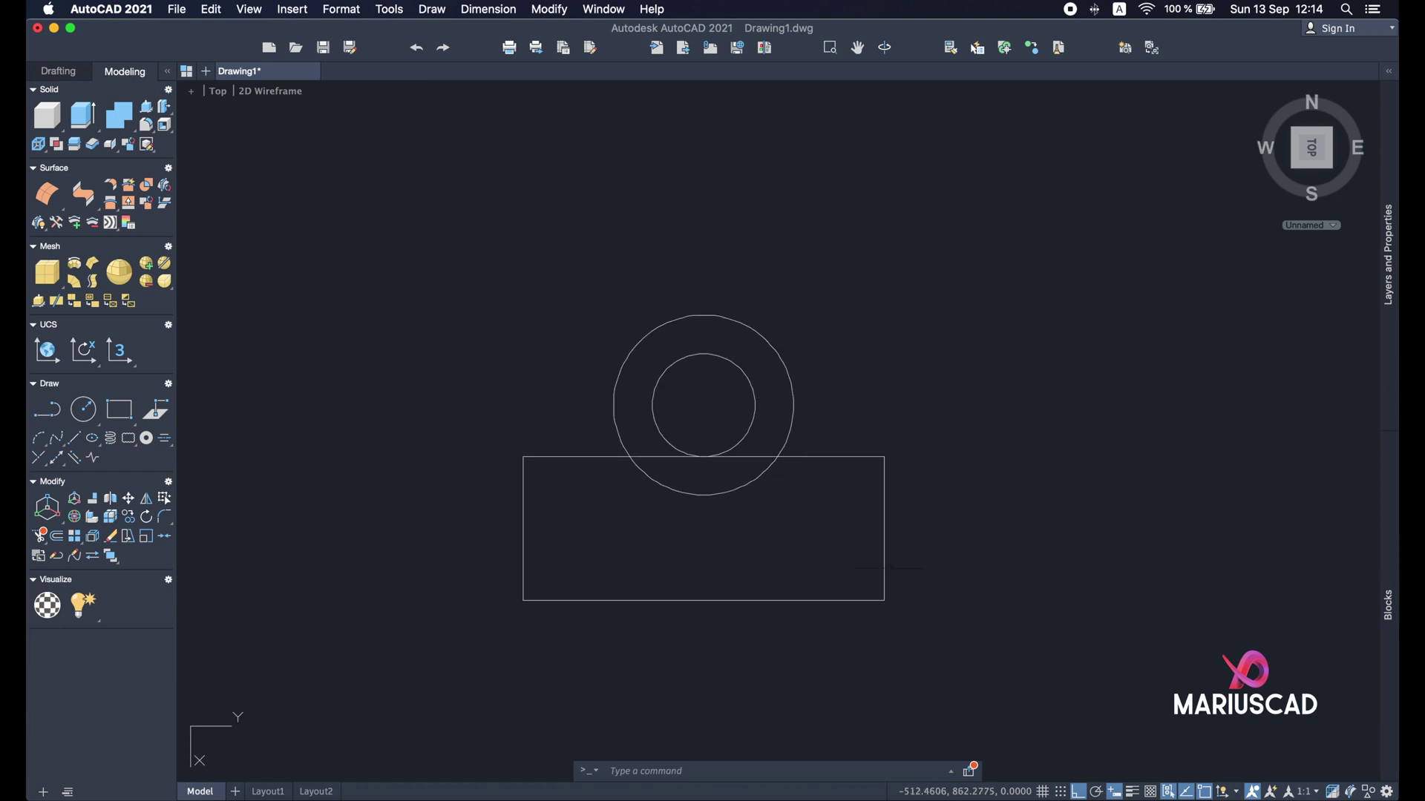
Step: Check the reference drawing in Preview, then fillet the outer circle's left side to the rectangle's top edge with radius 15 in AutoCAD
key("super+Tab")
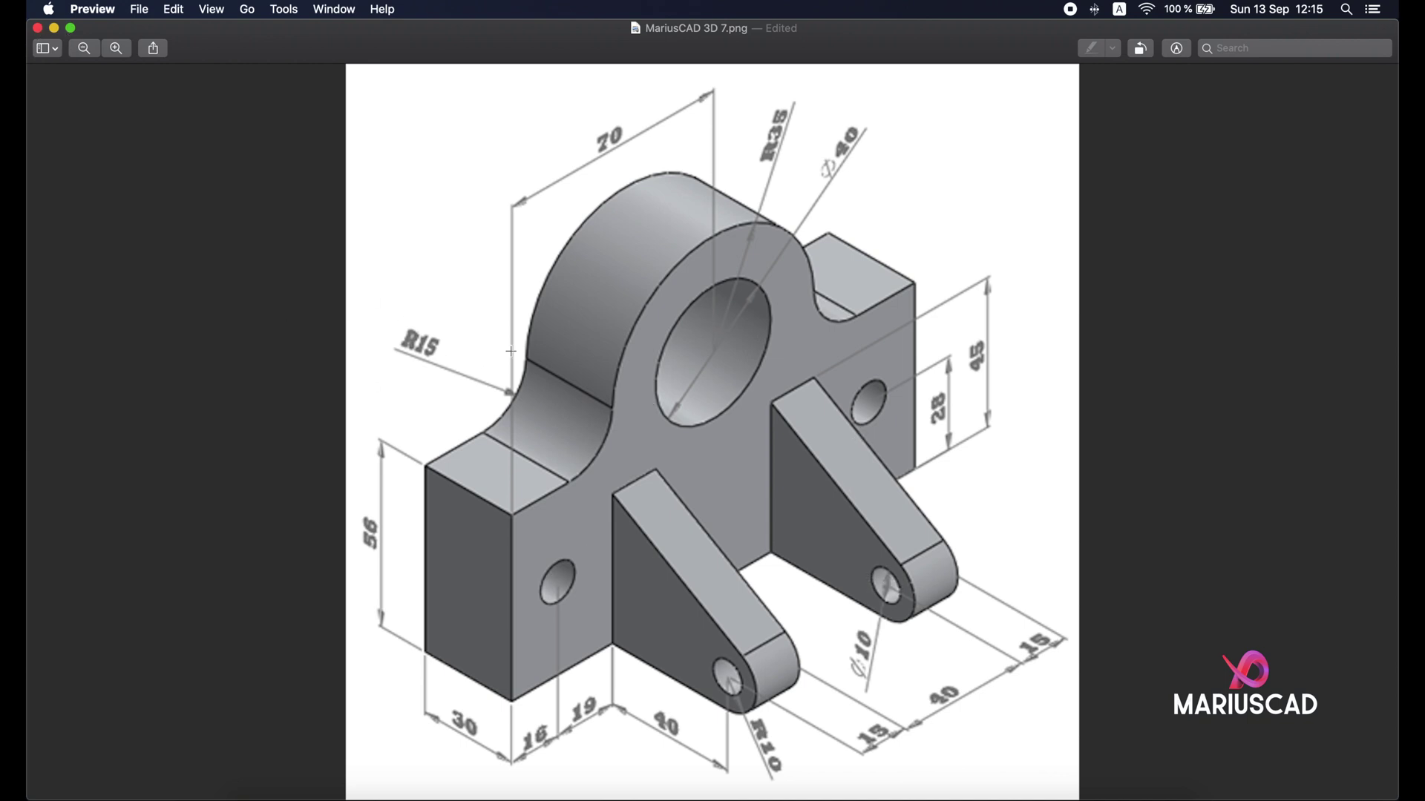
left_click(55, 28)
left_click(627, 498)
key("Escape")
type("fillet")
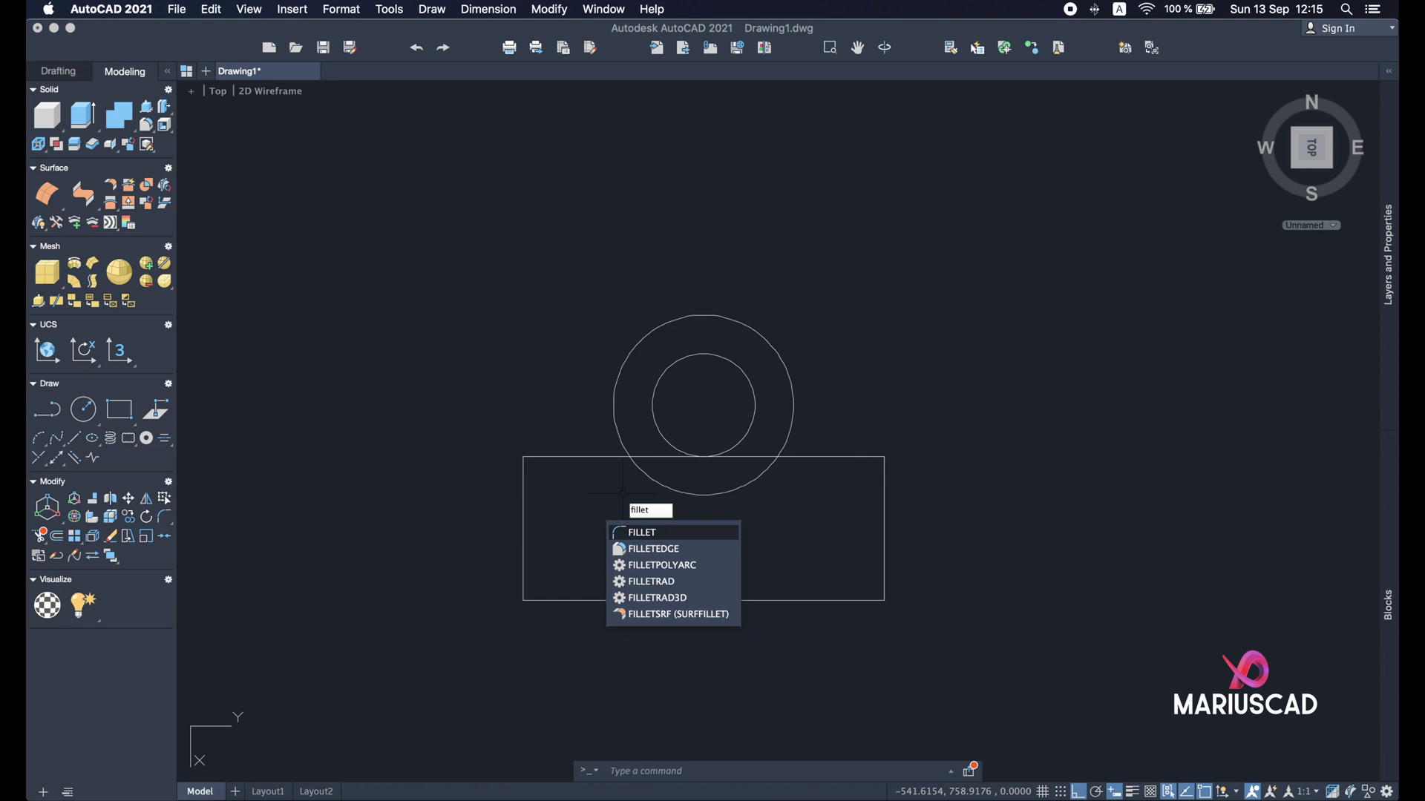
key("Return")
type("r")
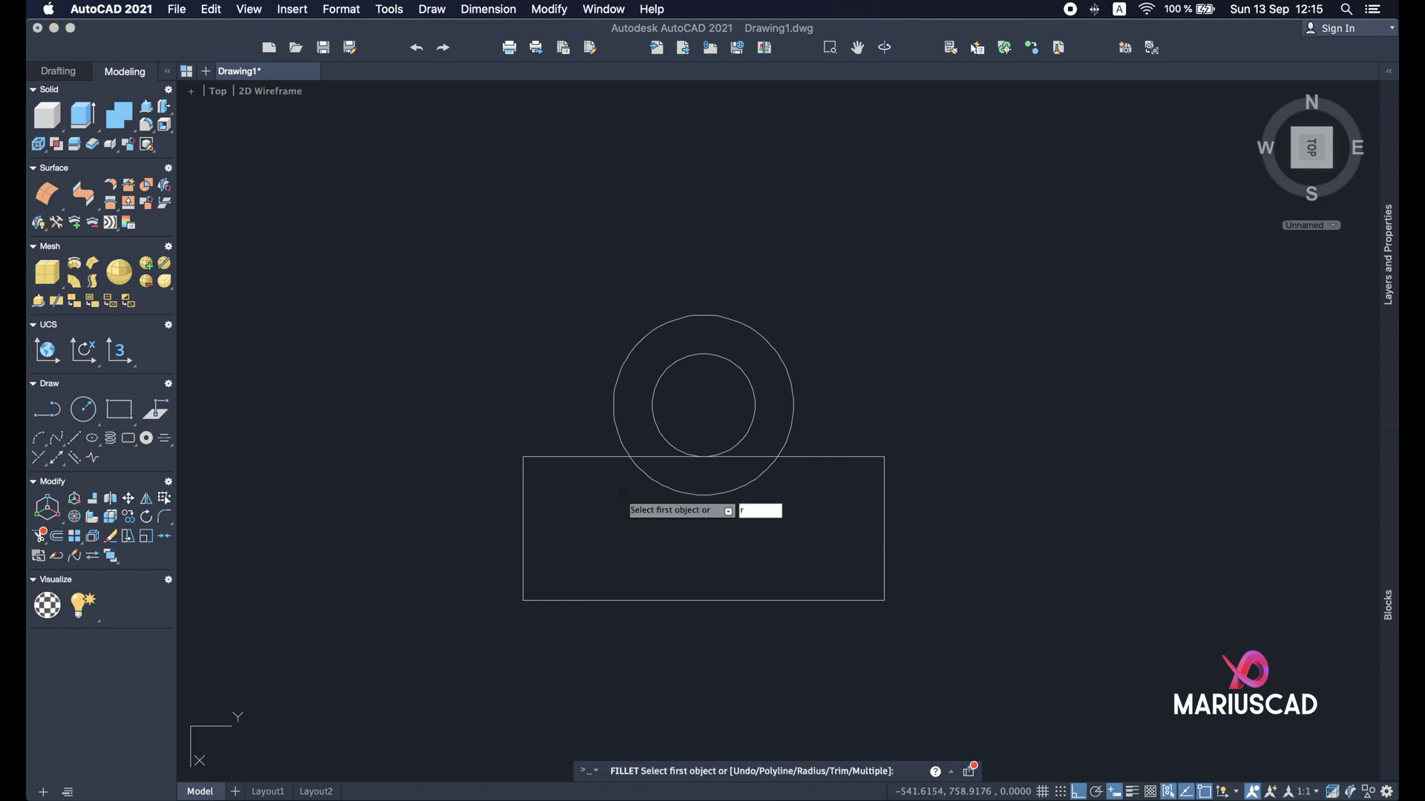
key("Return")
type("20")
key("Return")
left_click(615, 411)
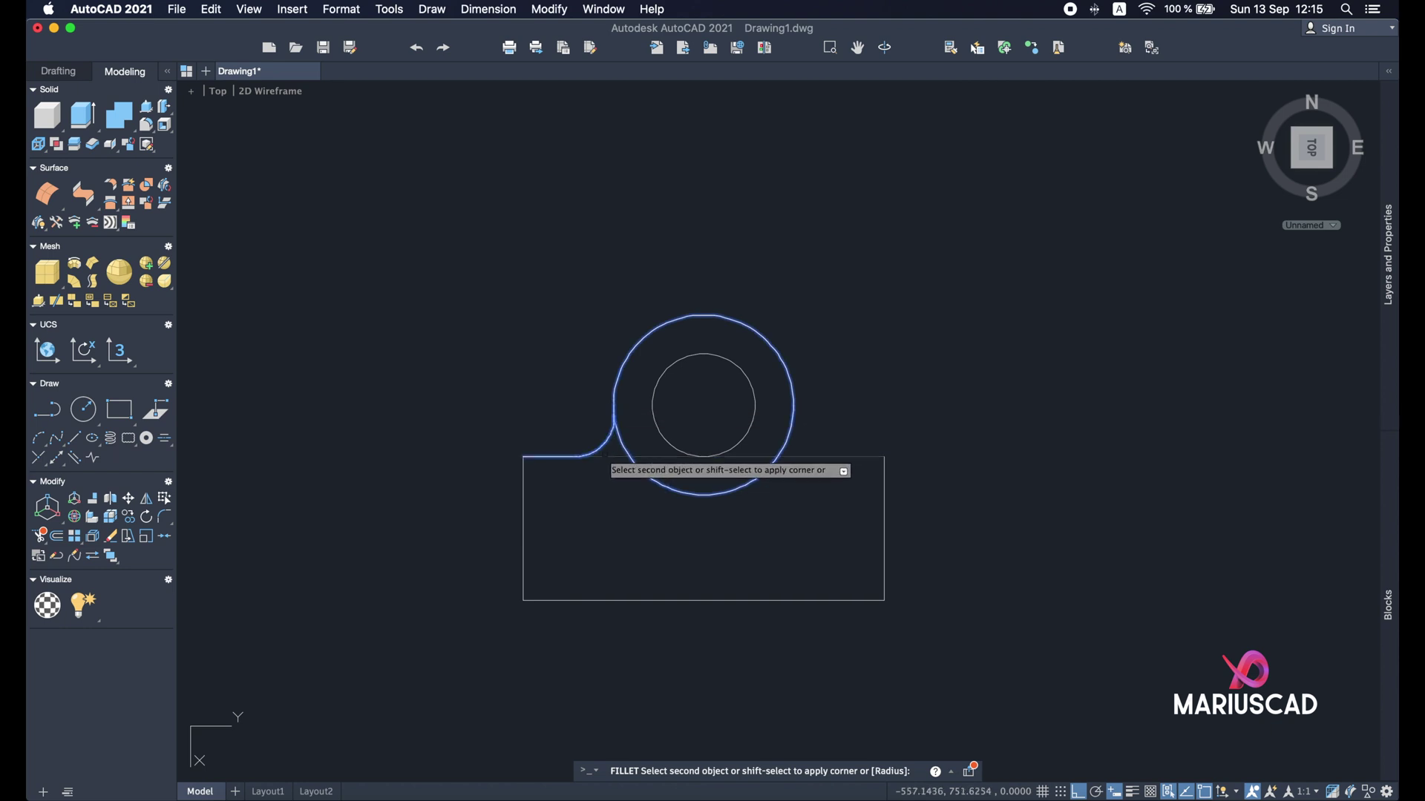
left_click(593, 457)
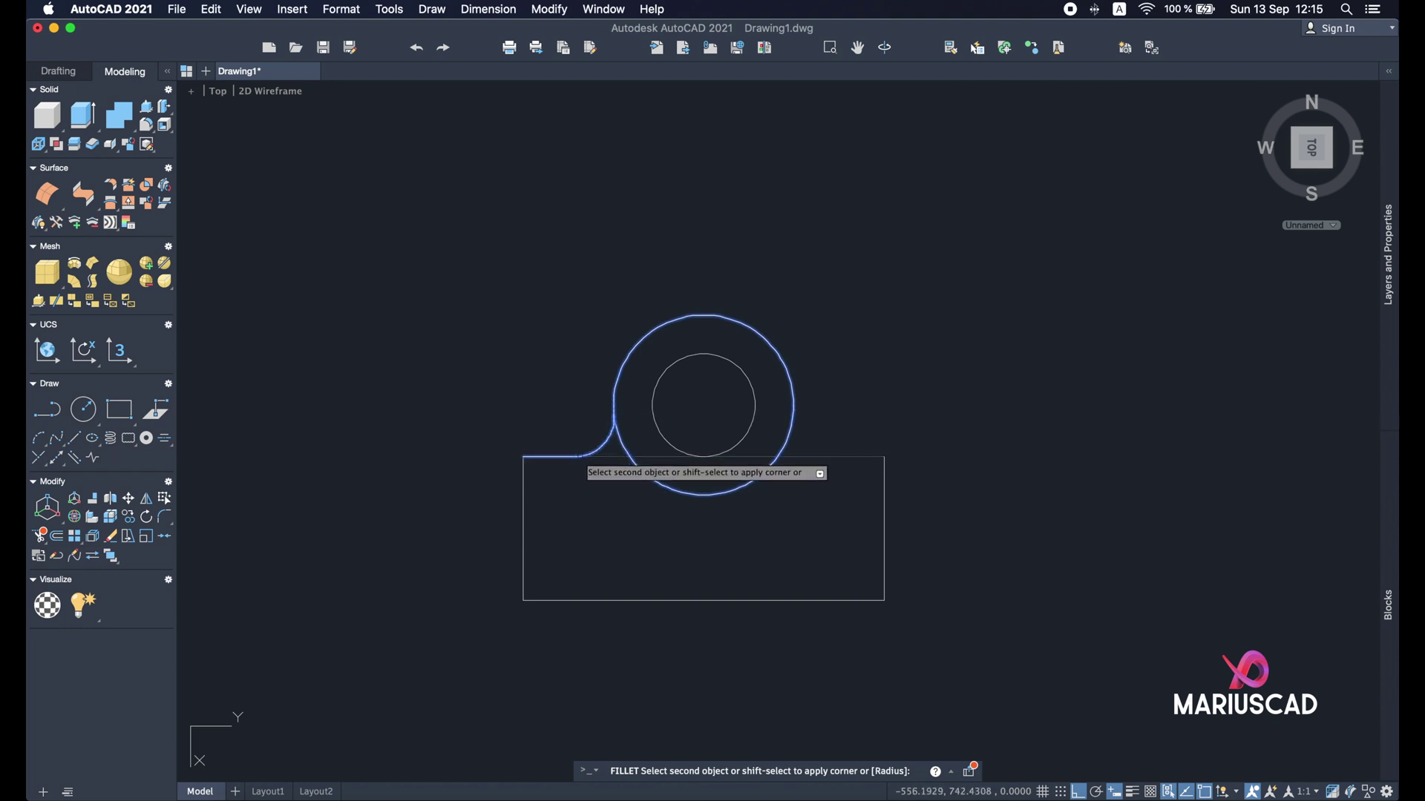
Step: Draw a short horizontal line from the upper end of the profile's right edge inward toward the outer circle
type("l")
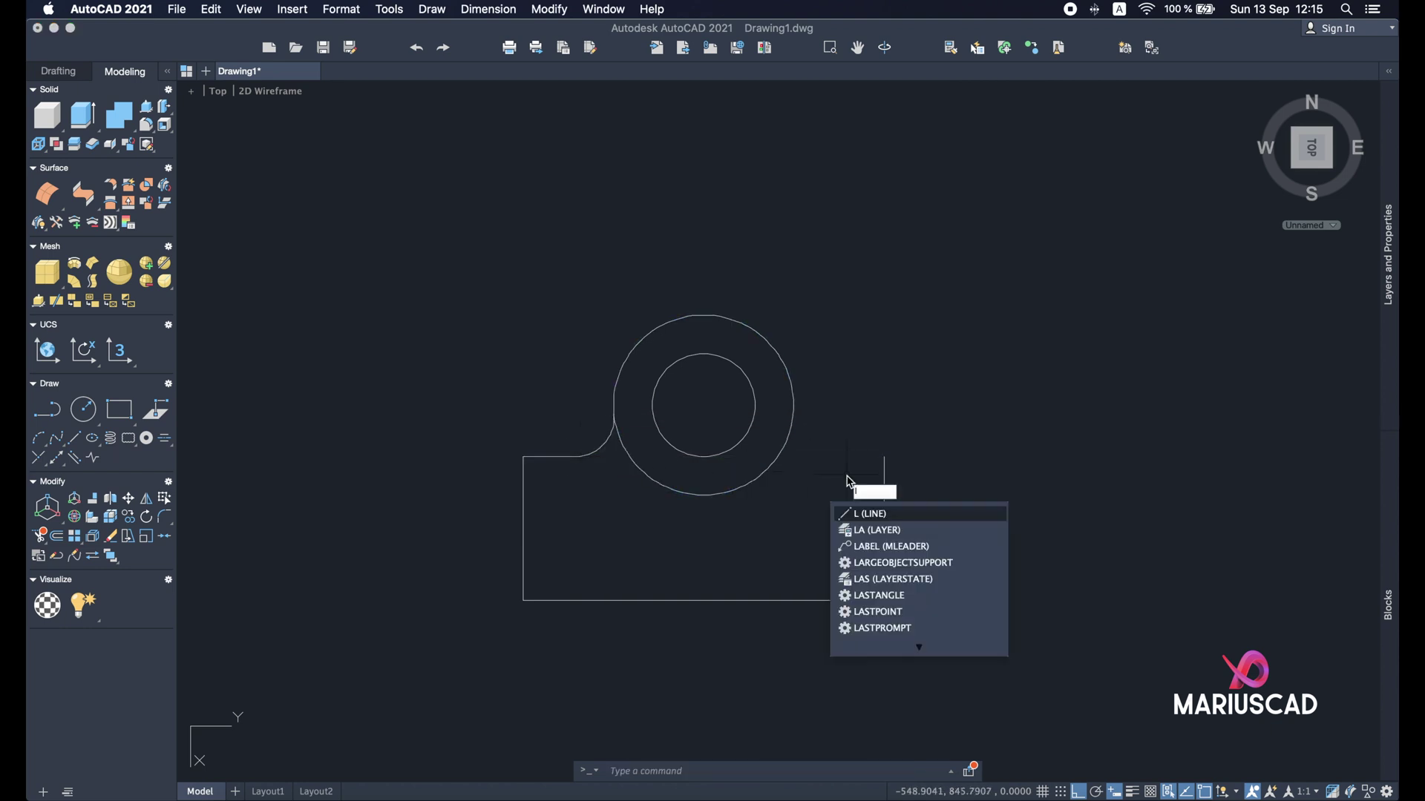
key("Return")
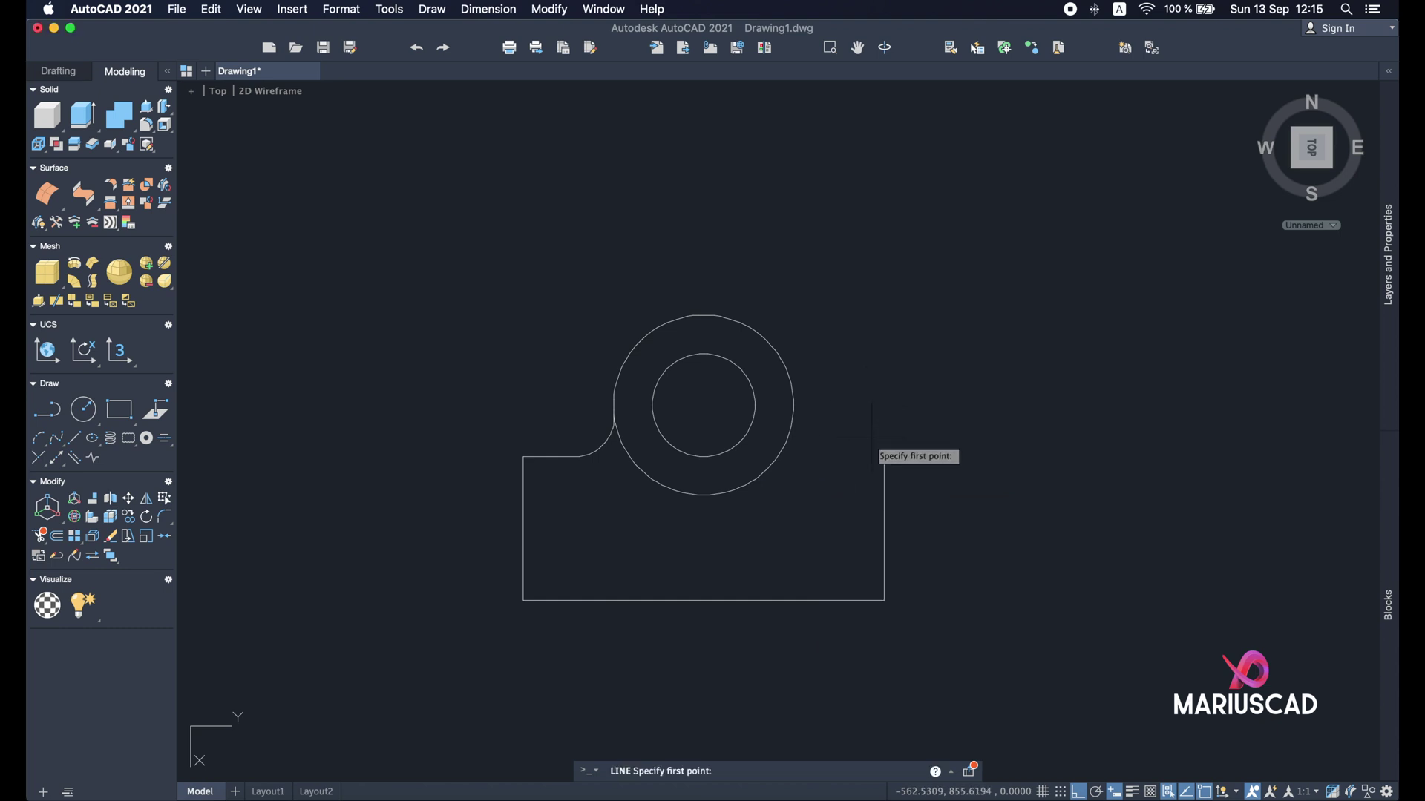
left_click(884, 456)
left_click(820, 457)
key("Return")
Step: Fillet the short top-right line to the outer circle's right side with radius 15
type("fillet")
key("Return")
type("r")
key("Return")
type("20")
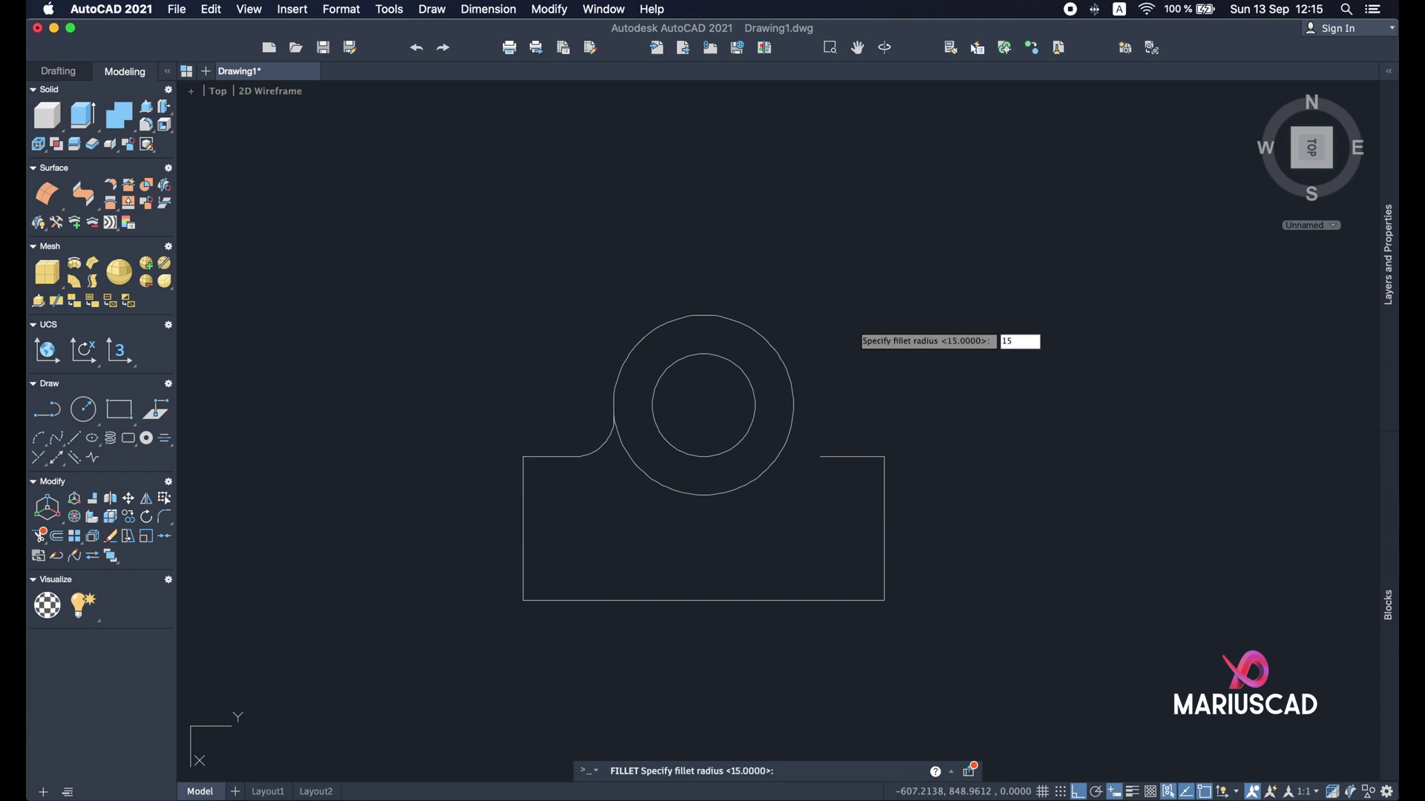
key("Return")
left_click(823, 457)
left_click(792, 392)
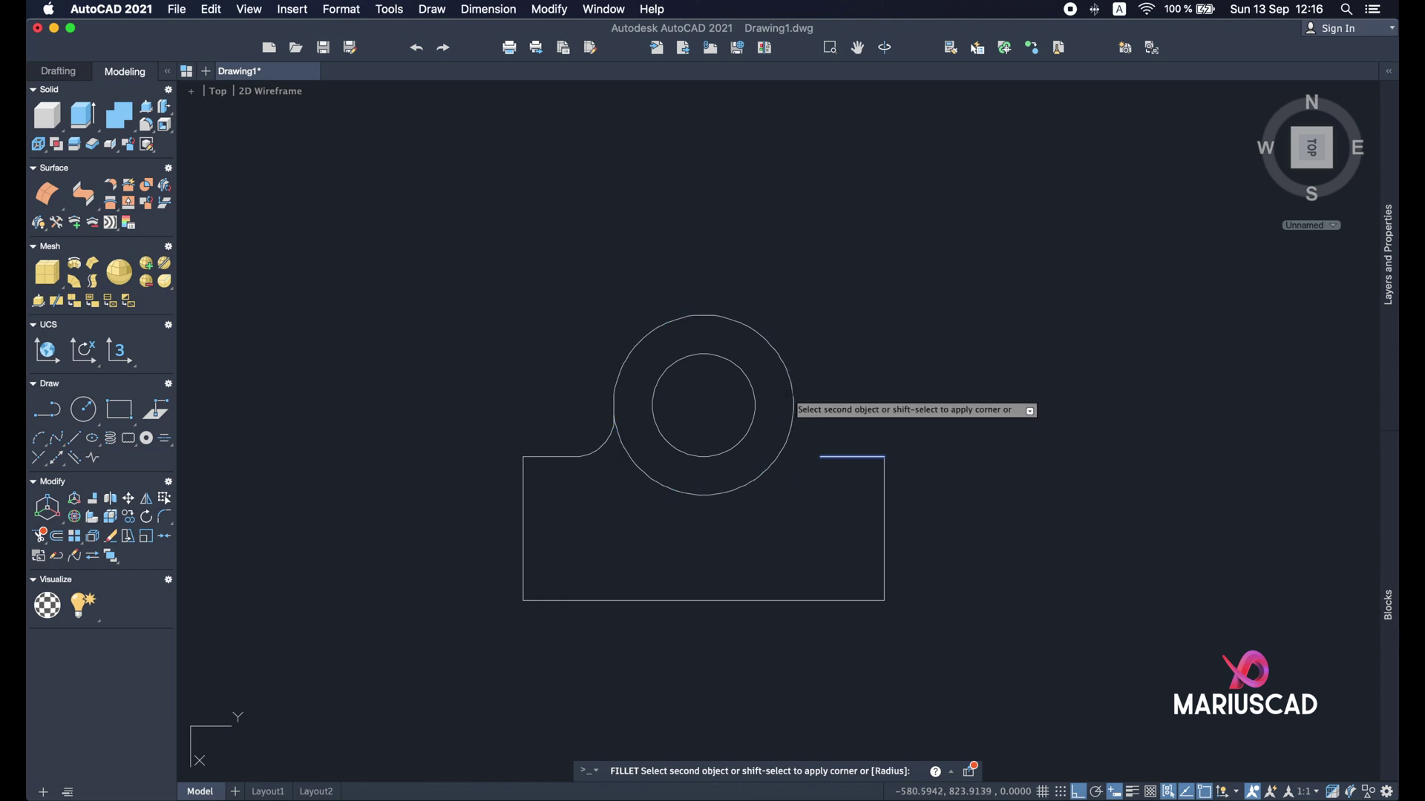
Step: Trim away the lower arc of the outer circle between the two fillets
type("tr")
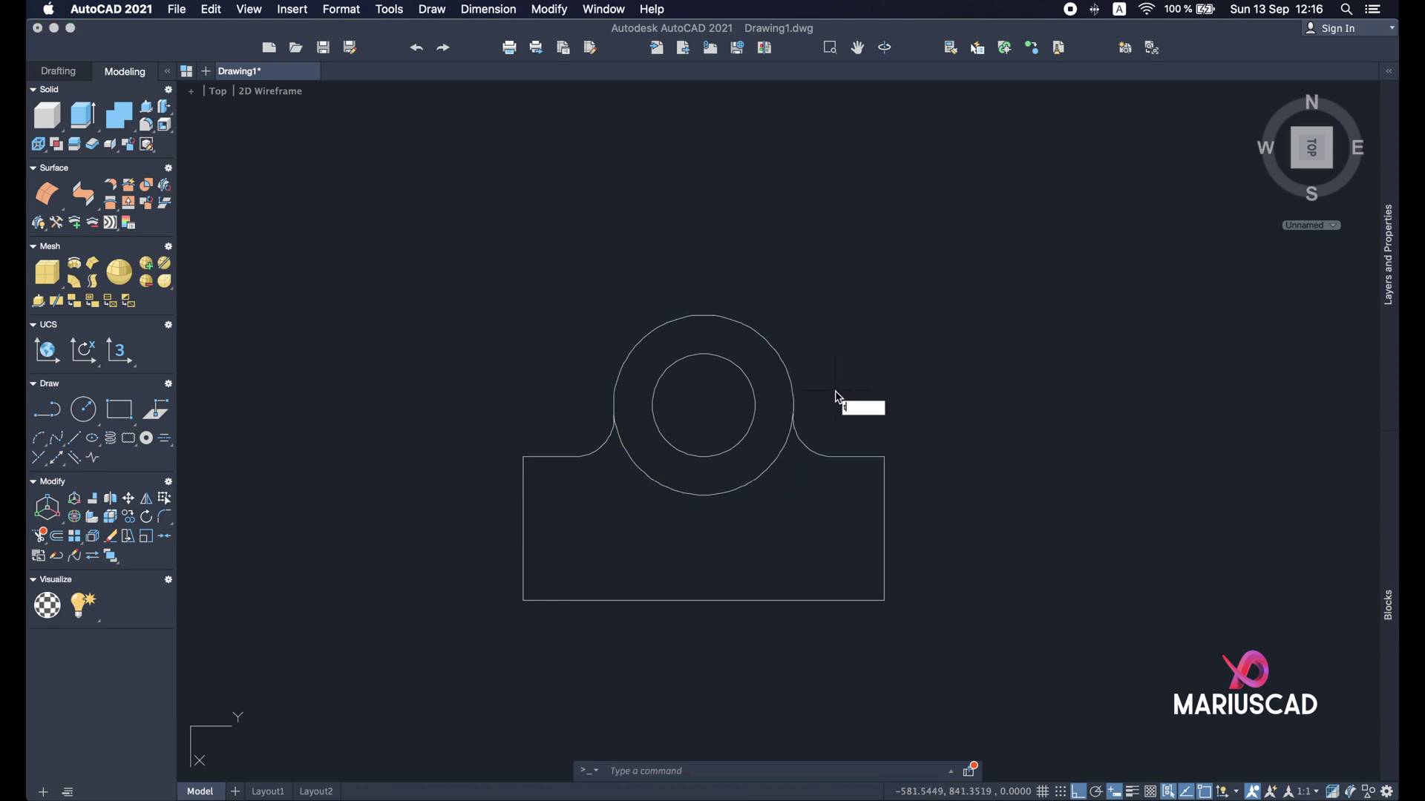
key("Return")
left_click_drag(747, 512, 737, 475)
key("Return")
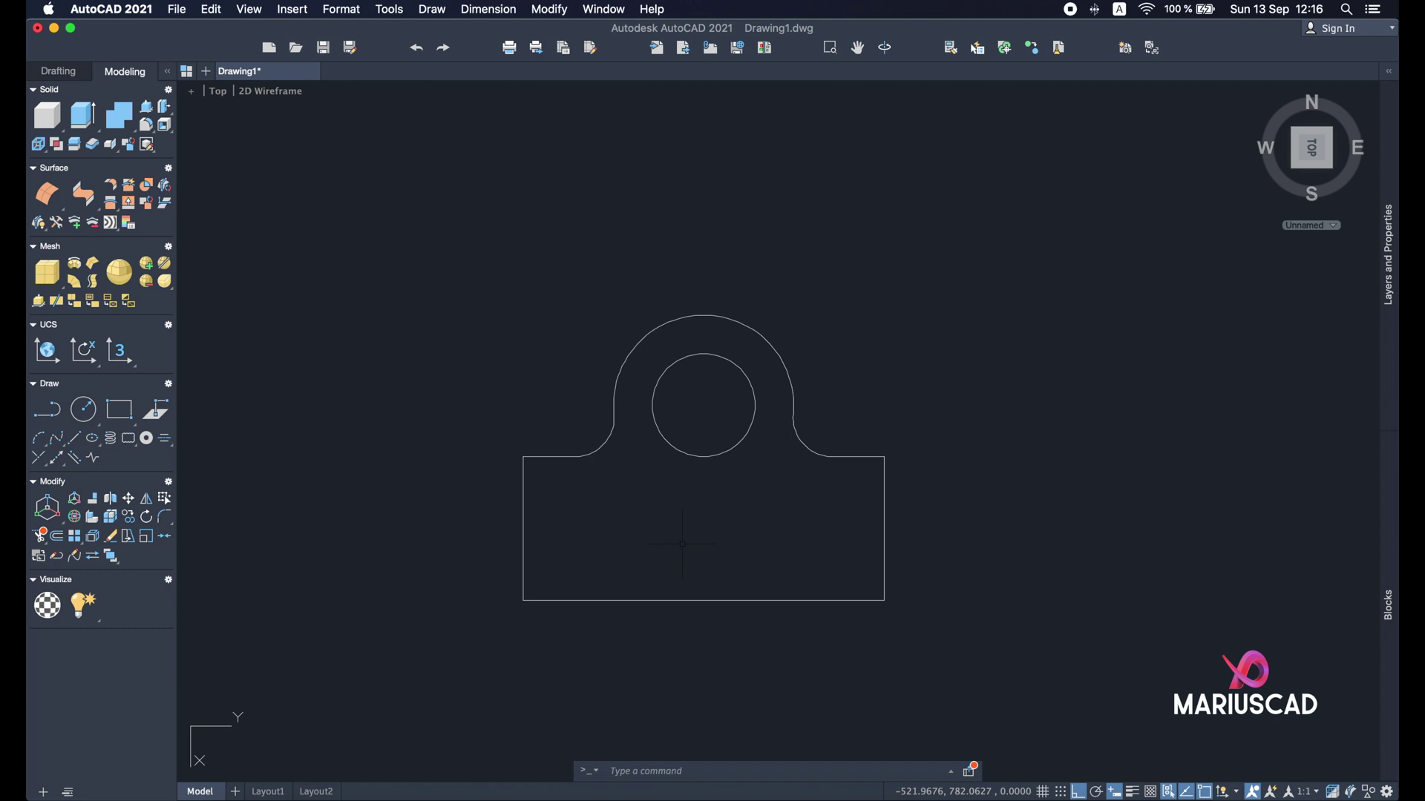
Step: Consult the reference drawing, then draw a helper rectangle 16 wide and 28 high from the profile's lower-left corner
left_click(1139, 797)
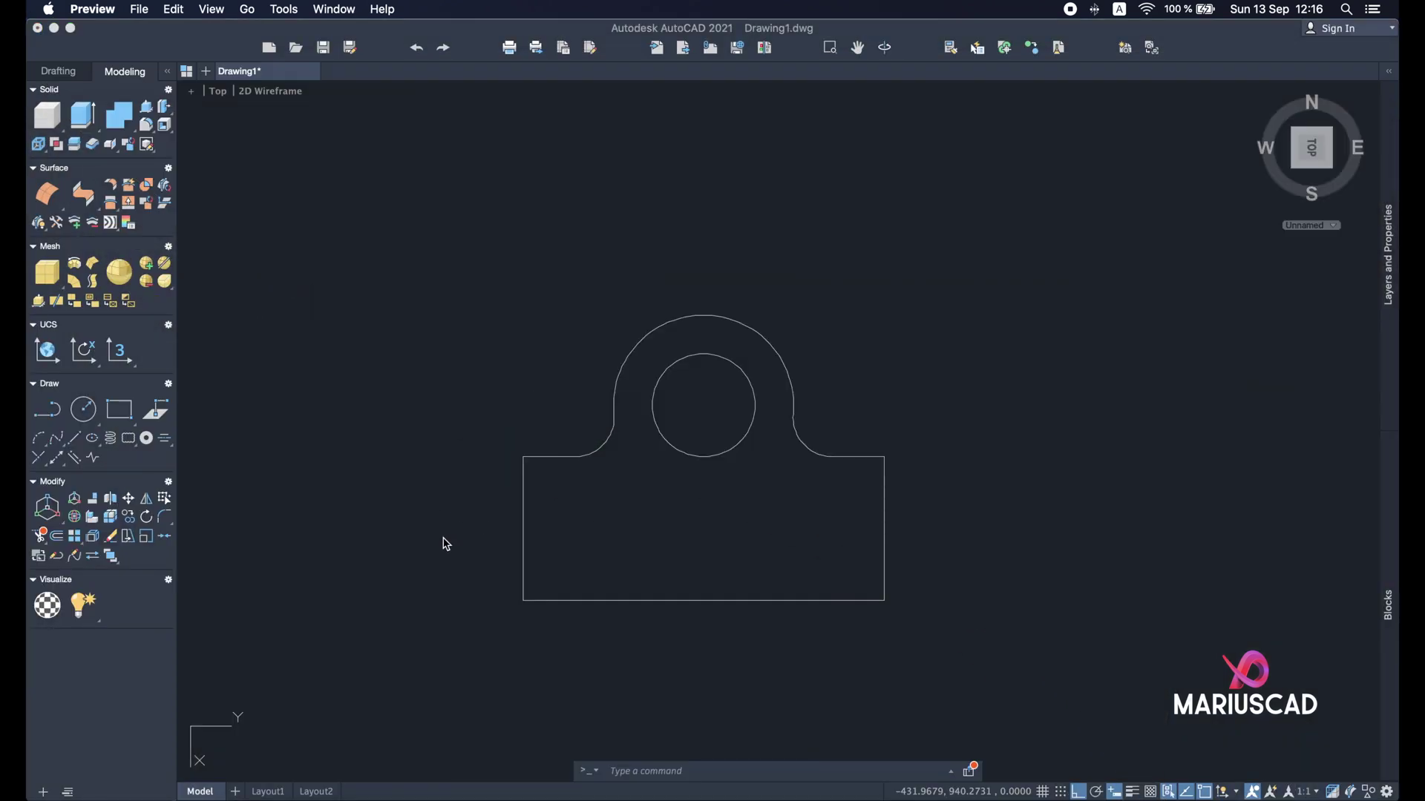
left_click(446, 544)
type("rect")
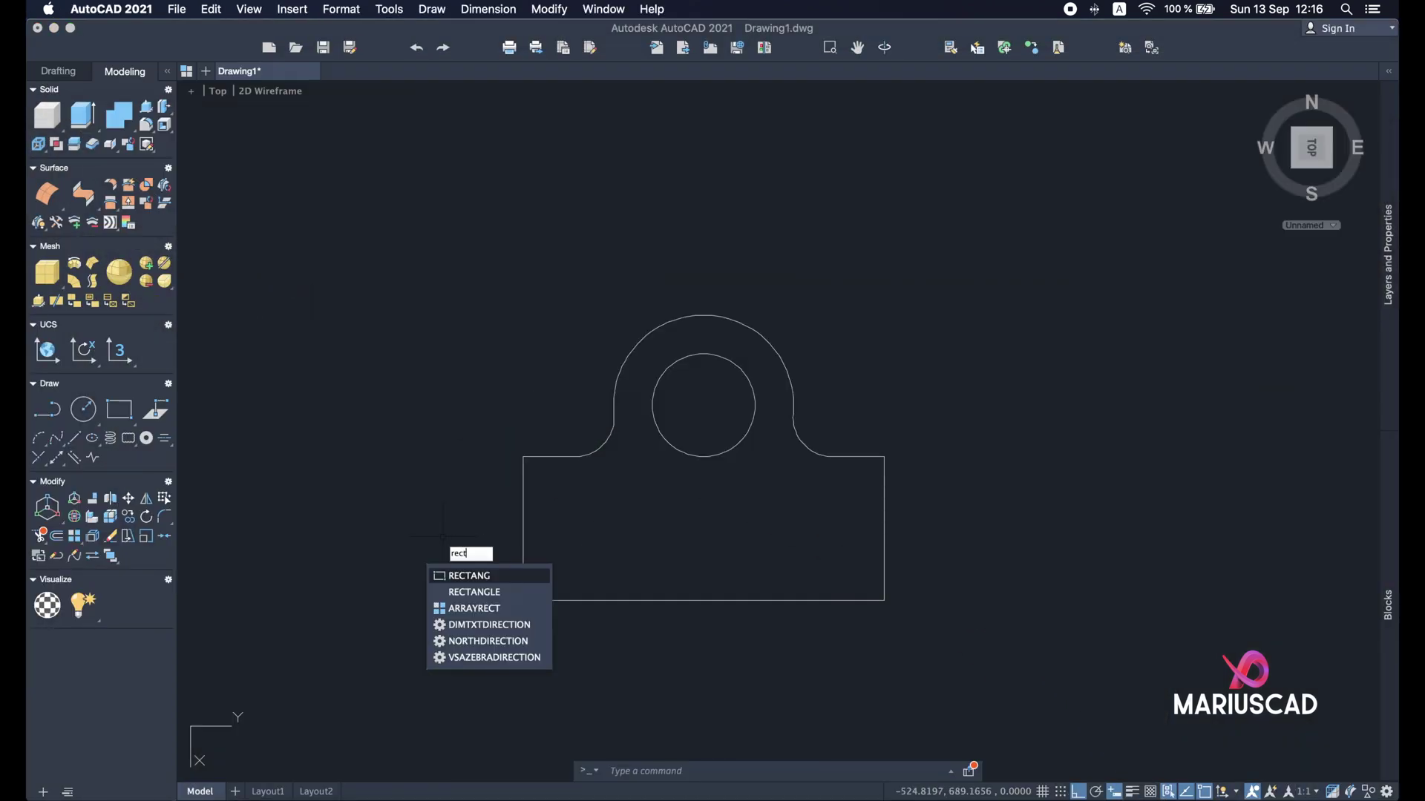
key("Return")
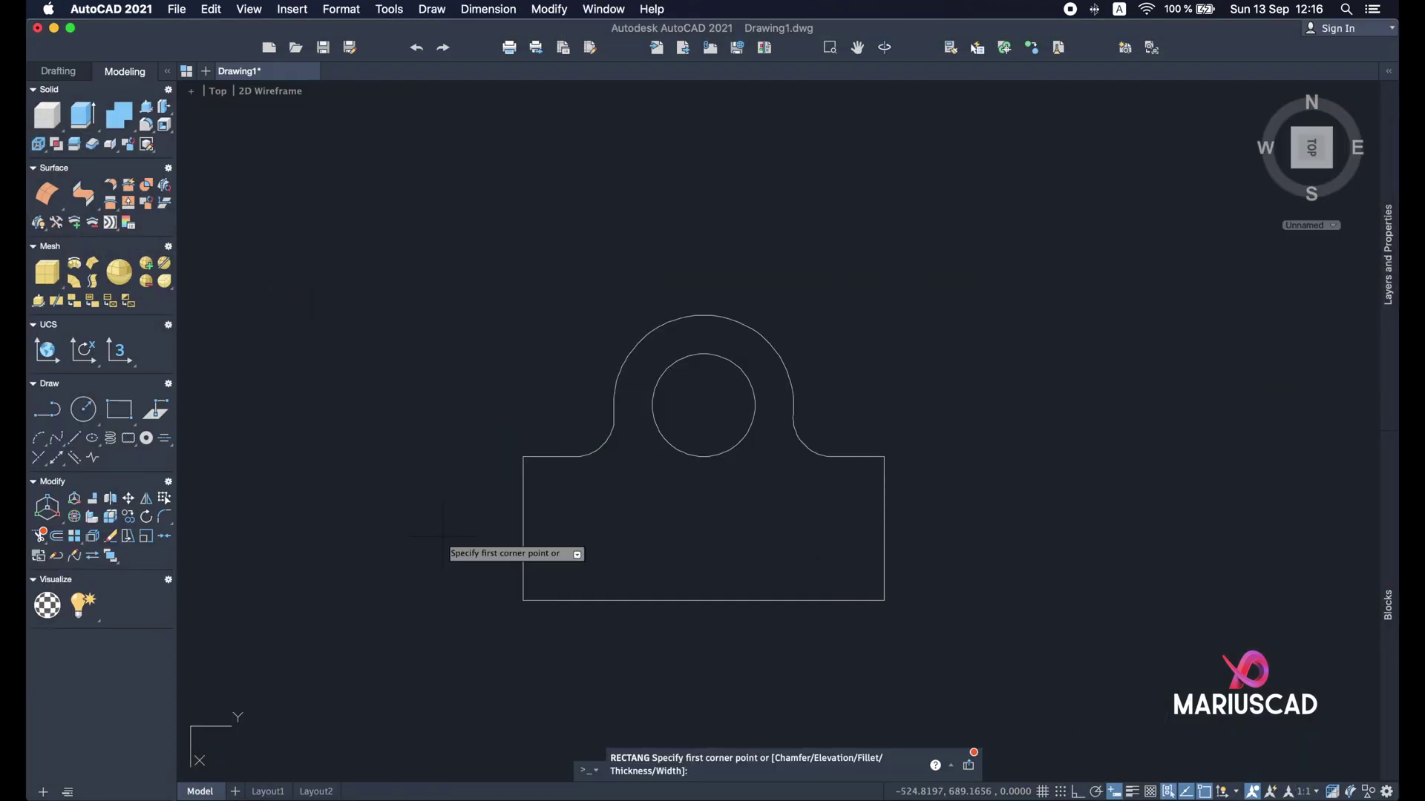
left_click(524, 600)
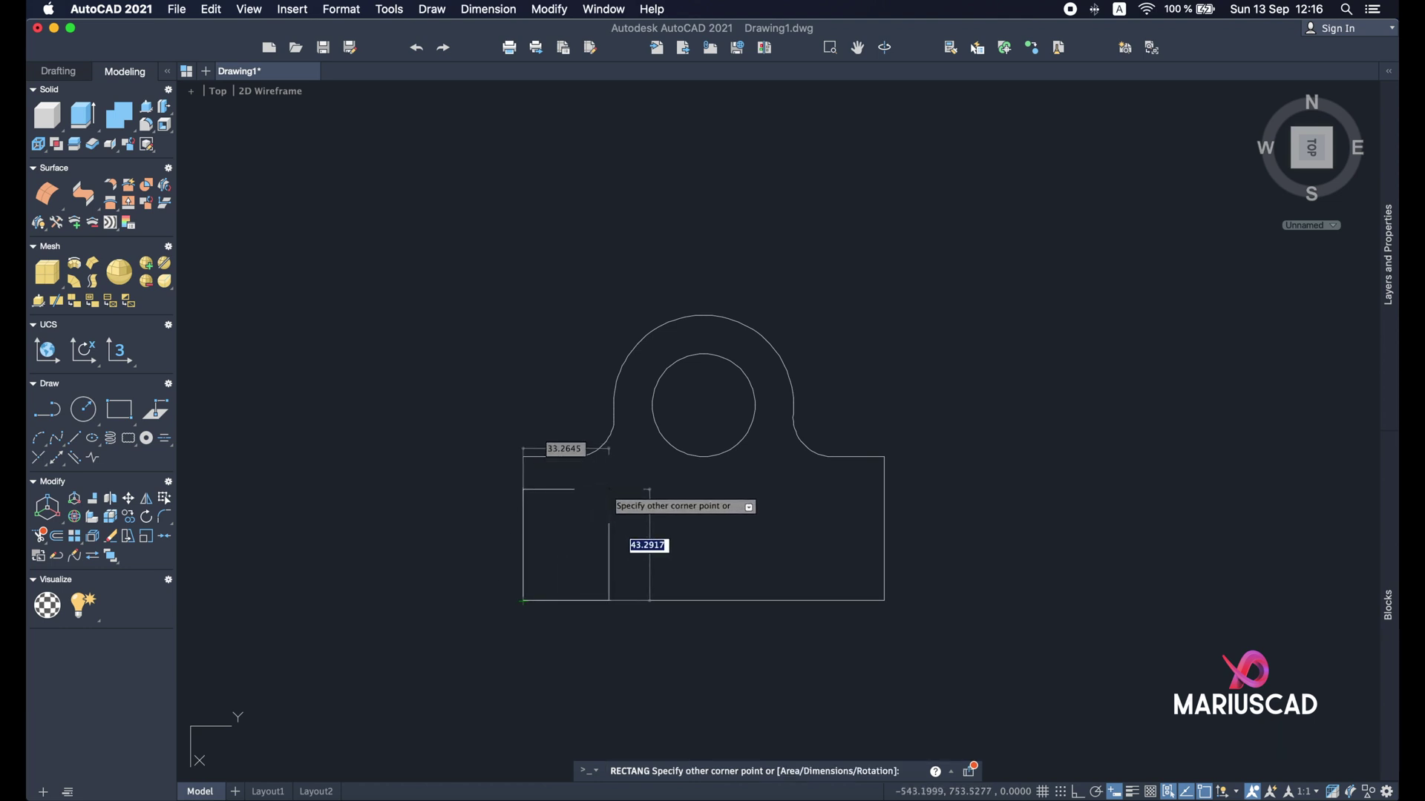
type("28")
key("Tab")
type("16")
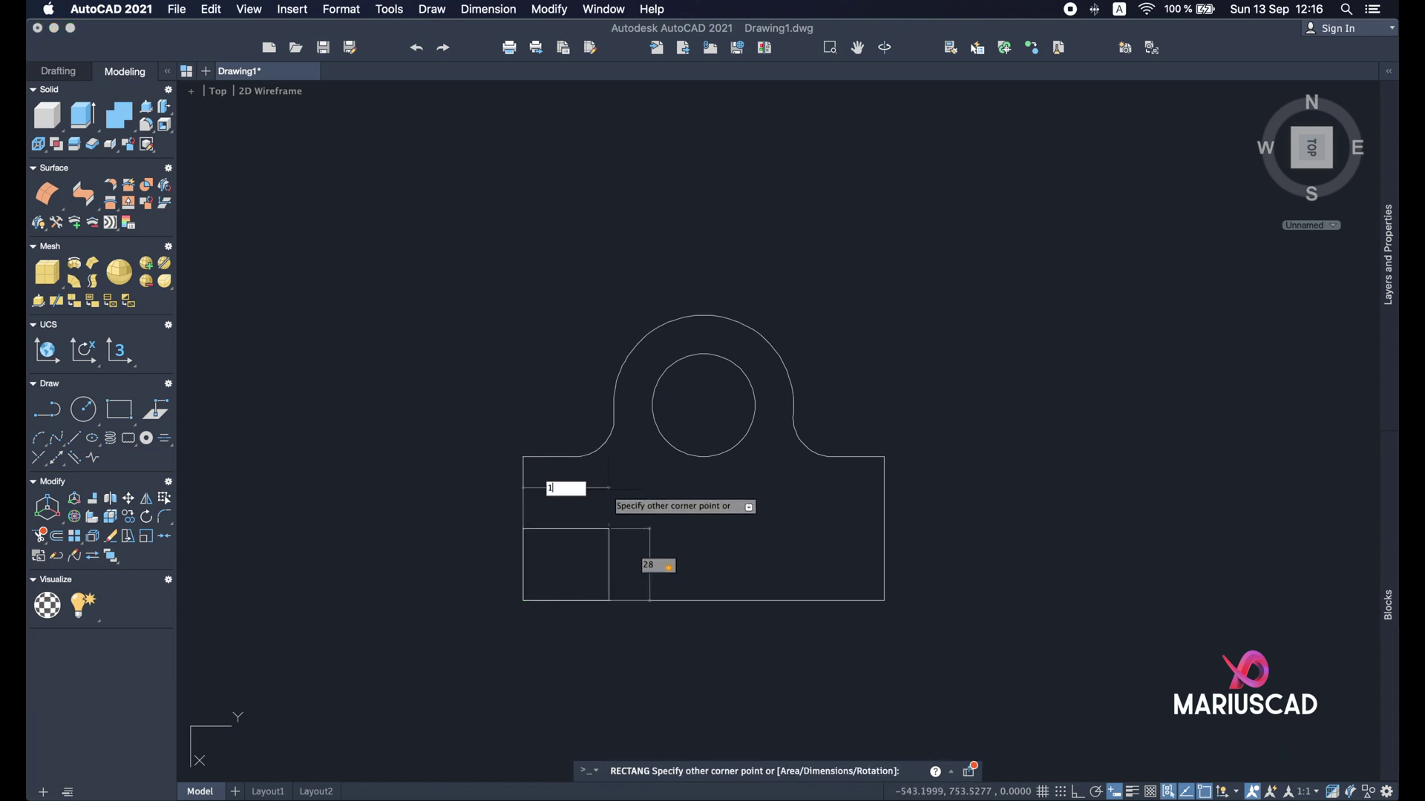
key("Return")
Step: Draw a circle with a diameter of 10 centred on the helper rectangle's upper-right corner
scroll(569, 517, "down", 2)
scroll(568, 523, "up", 4)
type("cir")
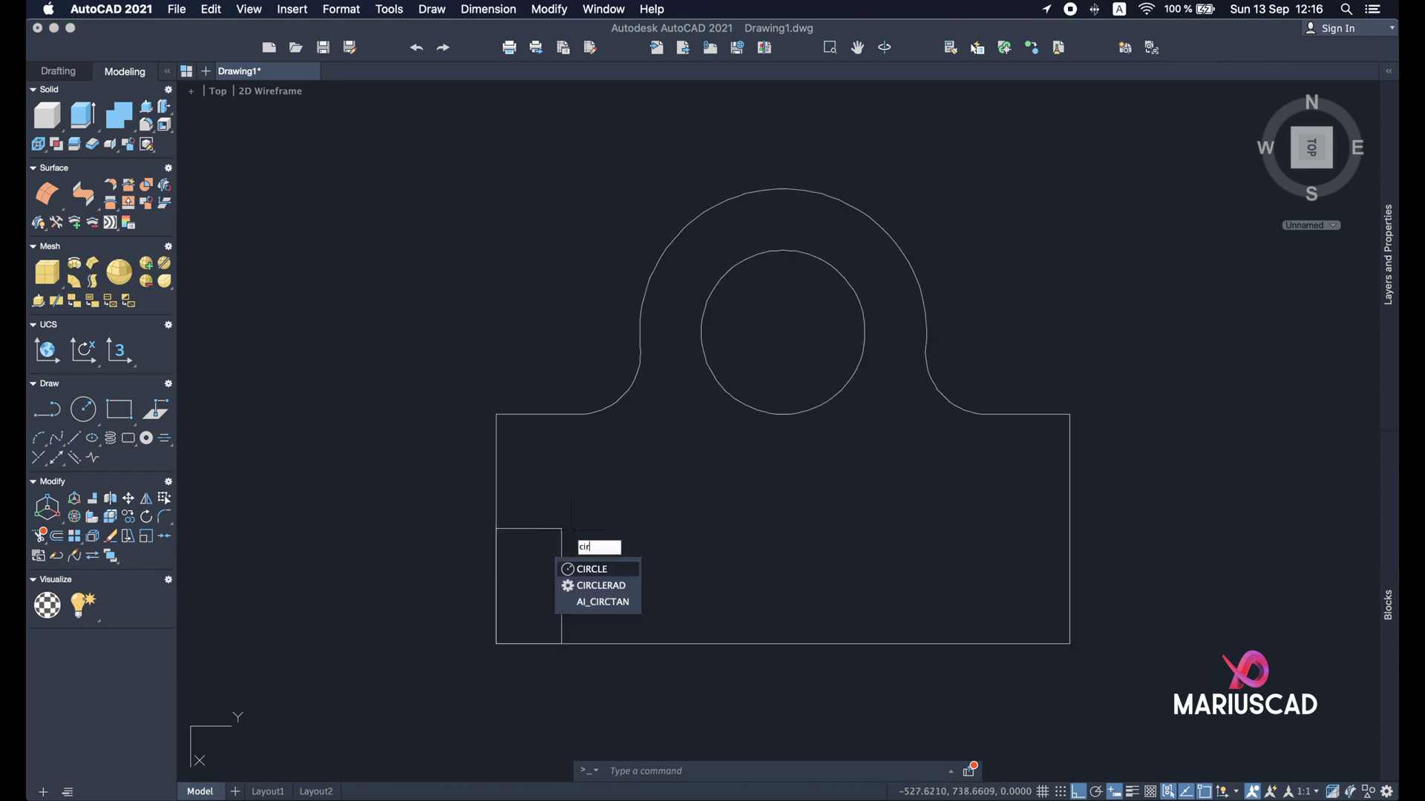
key("Return")
left_click(562, 529)
type("d")
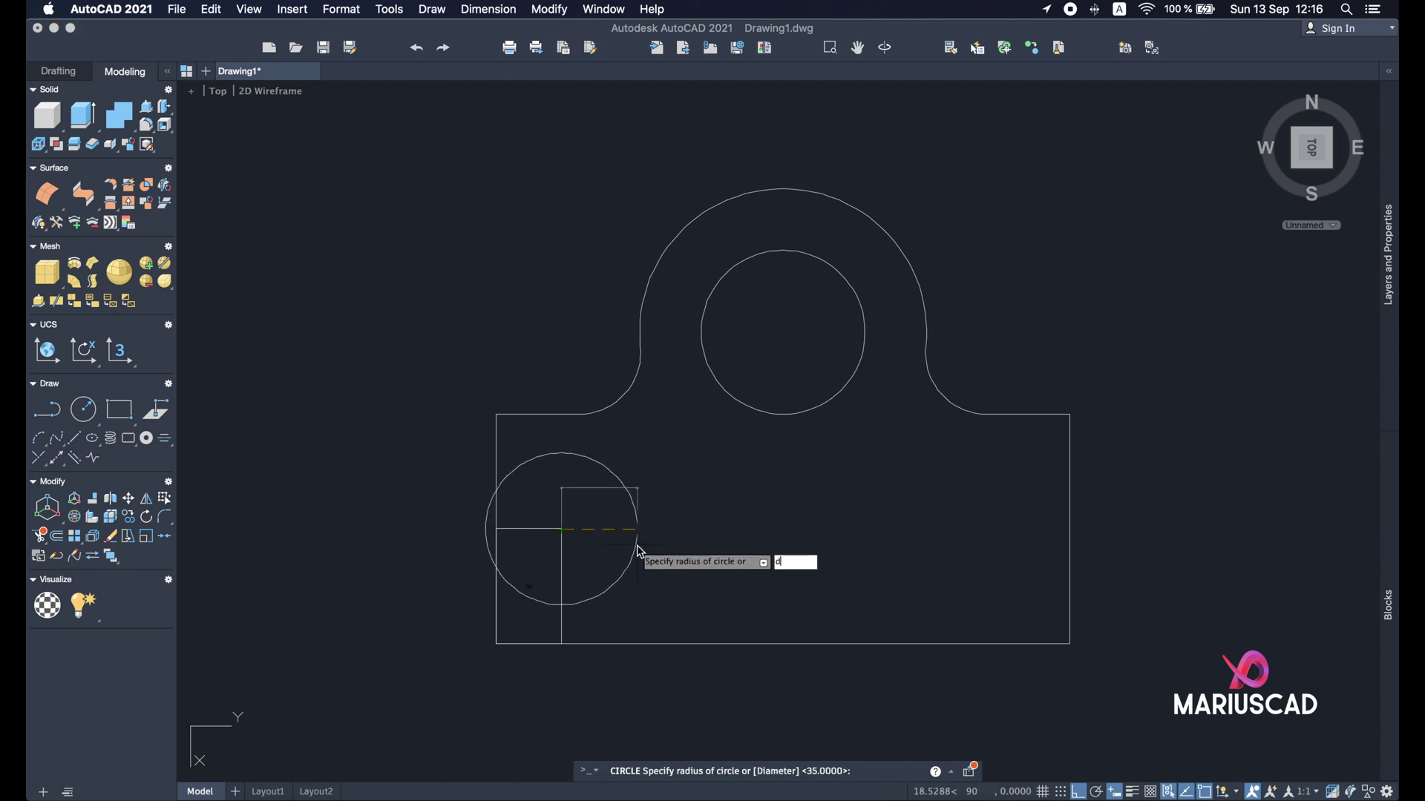
key("Return")
type("10")
key("Return")
Step: Delete the 16 by 28 helper rectangle at the profile's lower-left corner
left_click(570, 578)
left_click(559, 587)
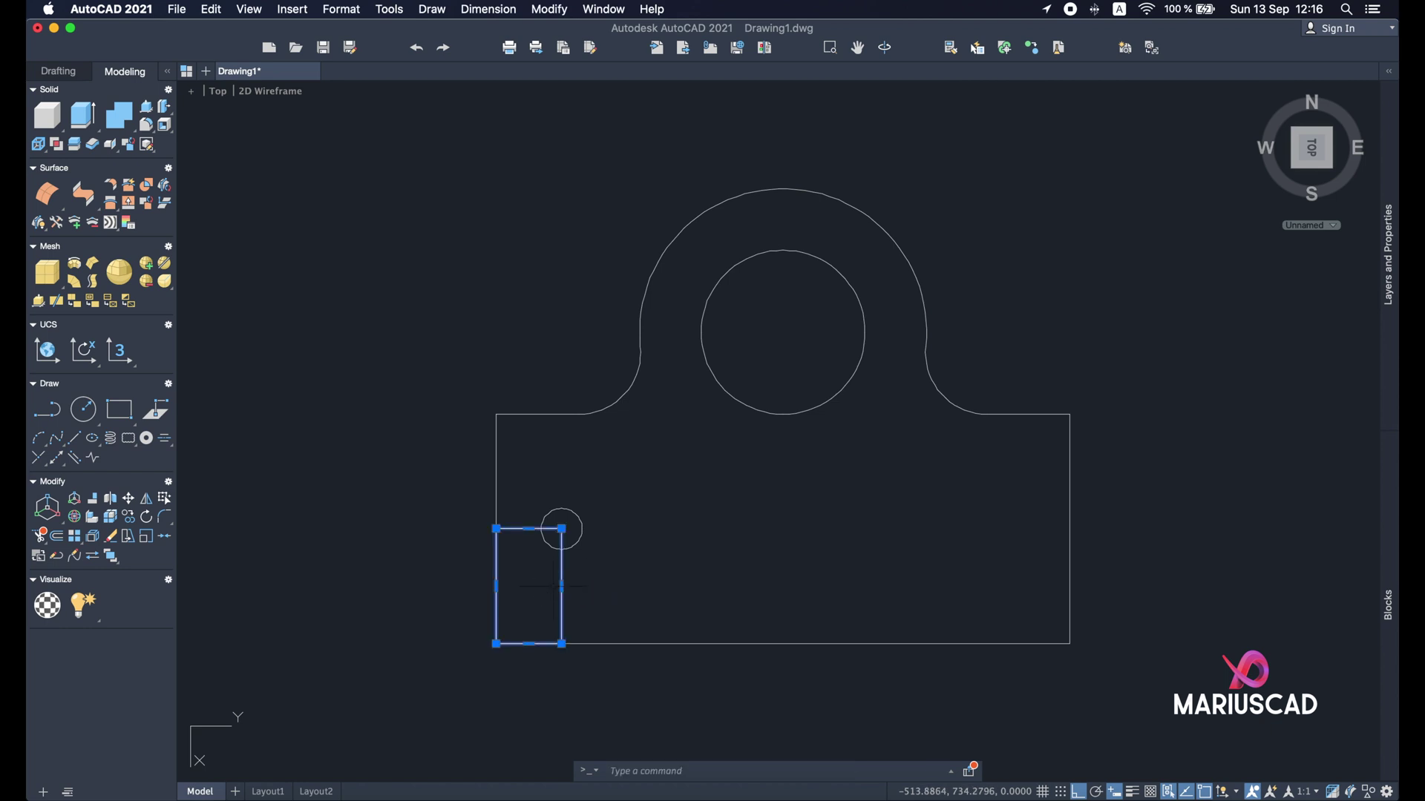
key("Delete")
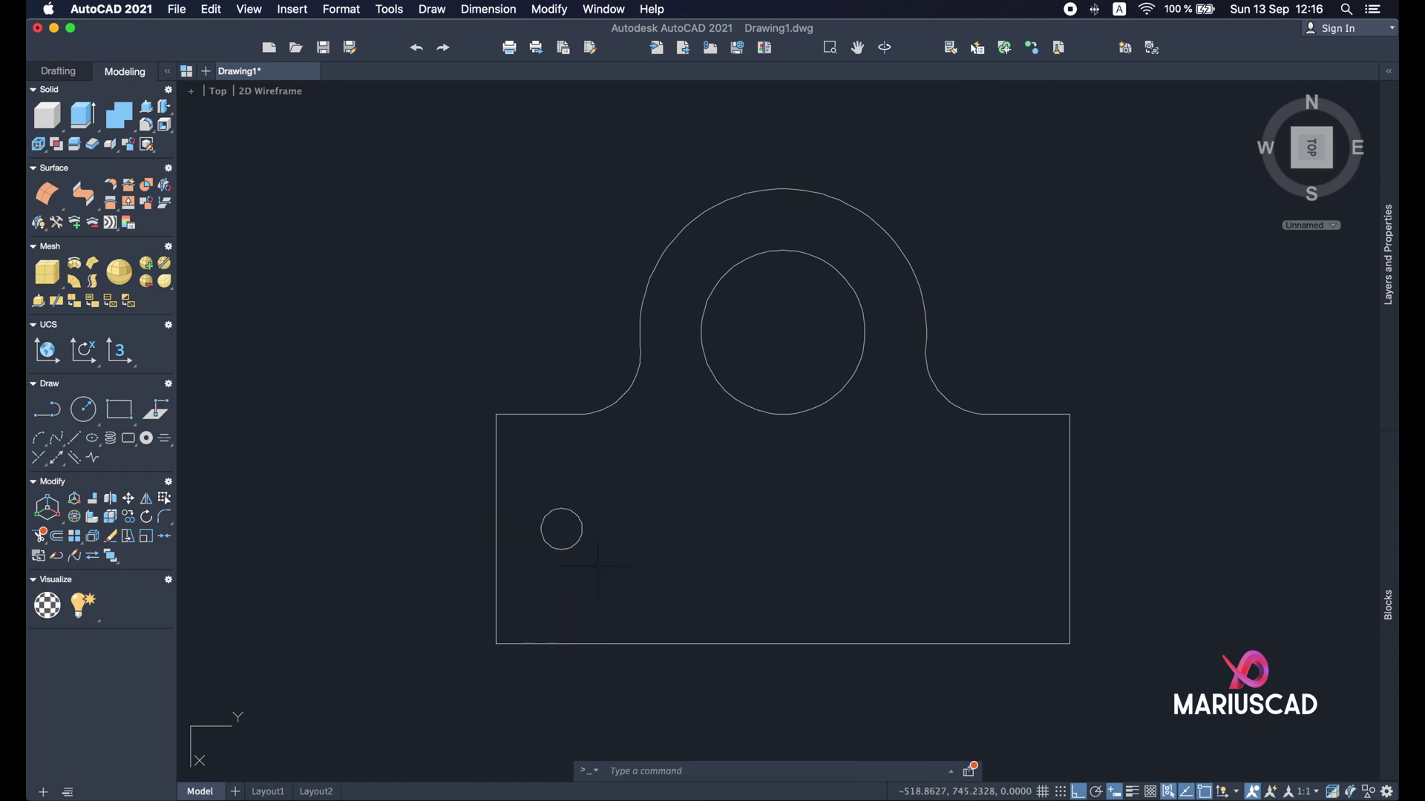
Step: Mirror the small hole about a vertical line through the midpoint of the profile's lower edge, keeping the source circle
type("m")
type("rro")
key("Return")
left_click(596, 612)
left_click(558, 512)
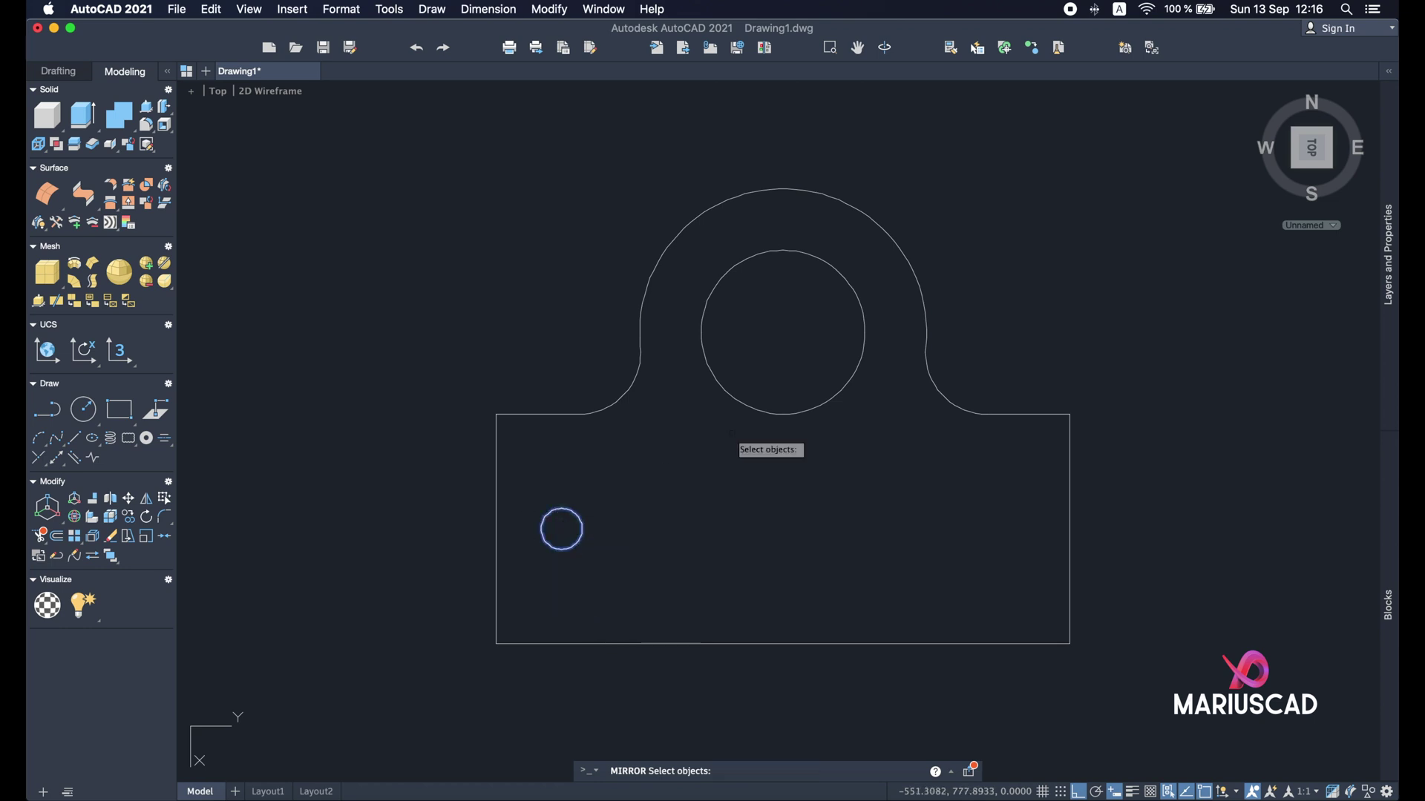
key("Return")
scroll(730, 433, "down", 5)
scroll(730, 433, "right", 5)
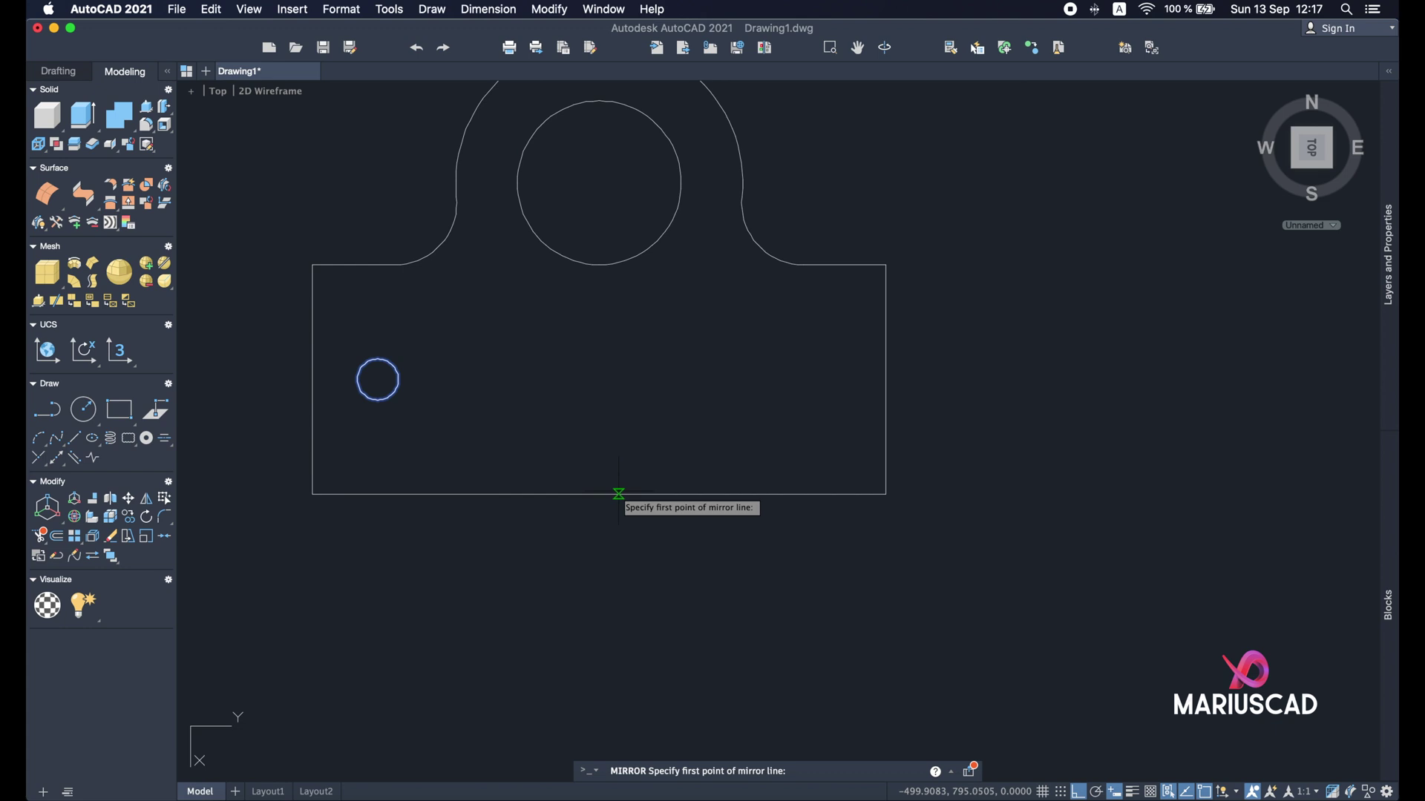
left_click(600, 494)
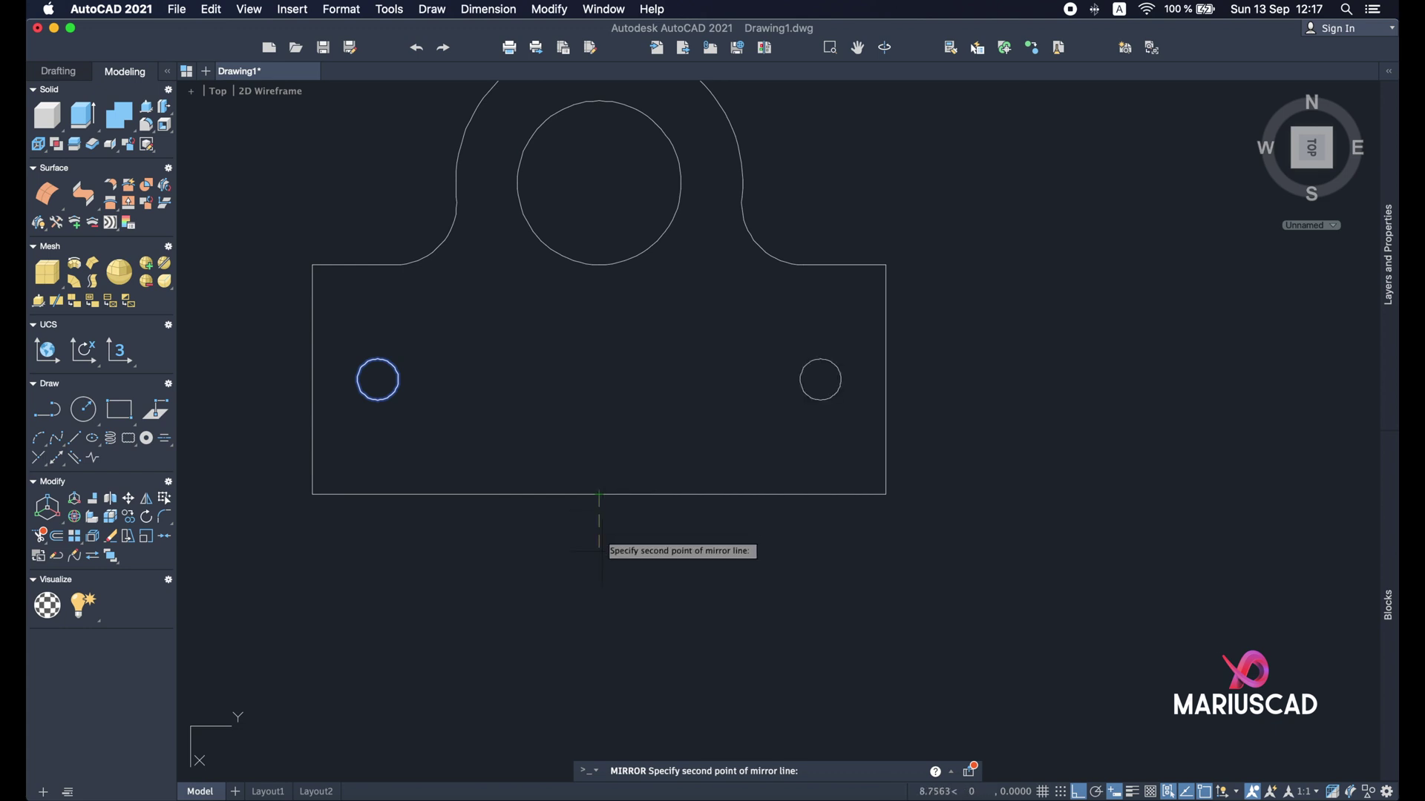
left_click(592, 710)
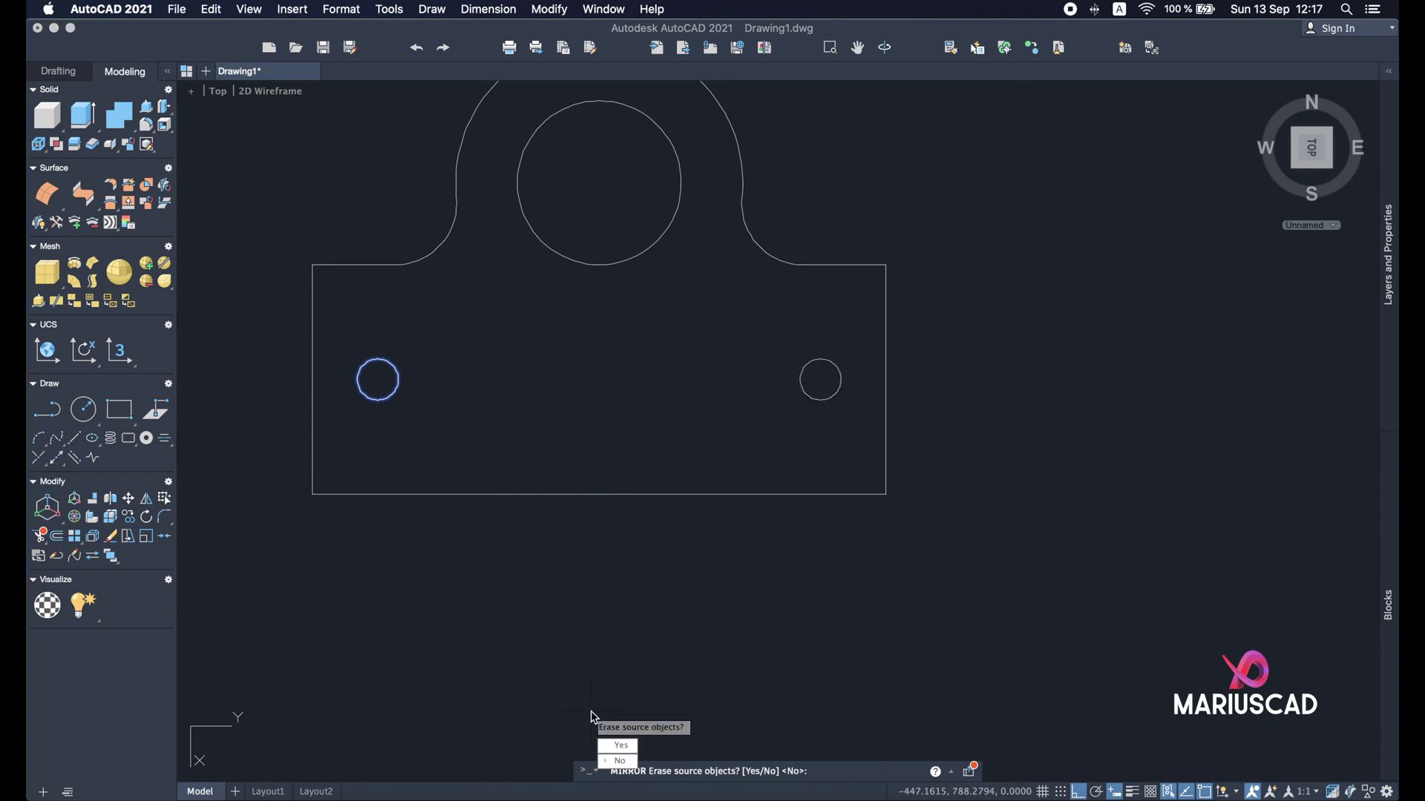
left_click(619, 762)
middle_click_drag(605, 431, 626, 491)
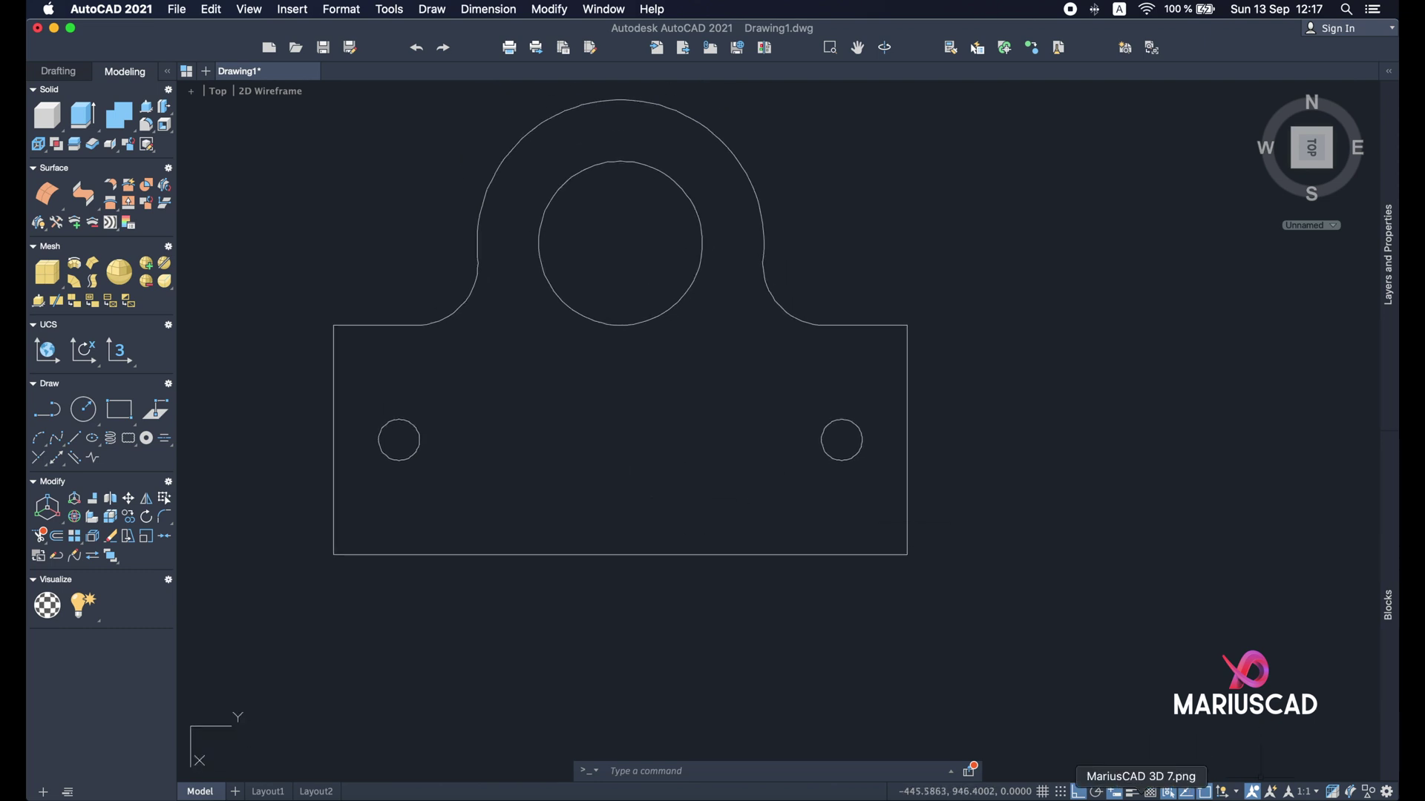
Step: Consult the reference drawing, then draw a rectangle 15 wide and 45 high in the empty space beside the profile
left_click(1136, 792)
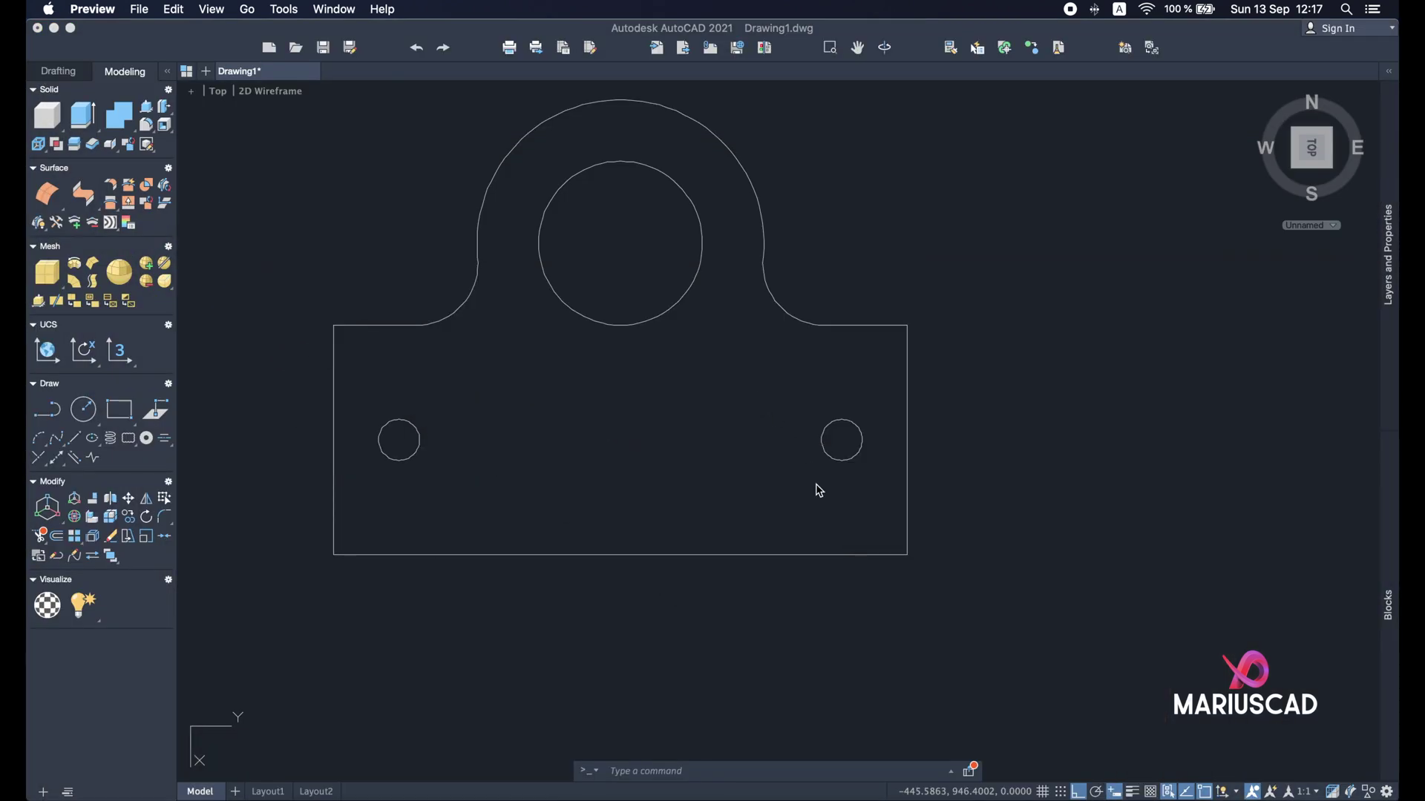
scroll(794, 492, "up", 3)
scroll(773, 493, "down", 5)
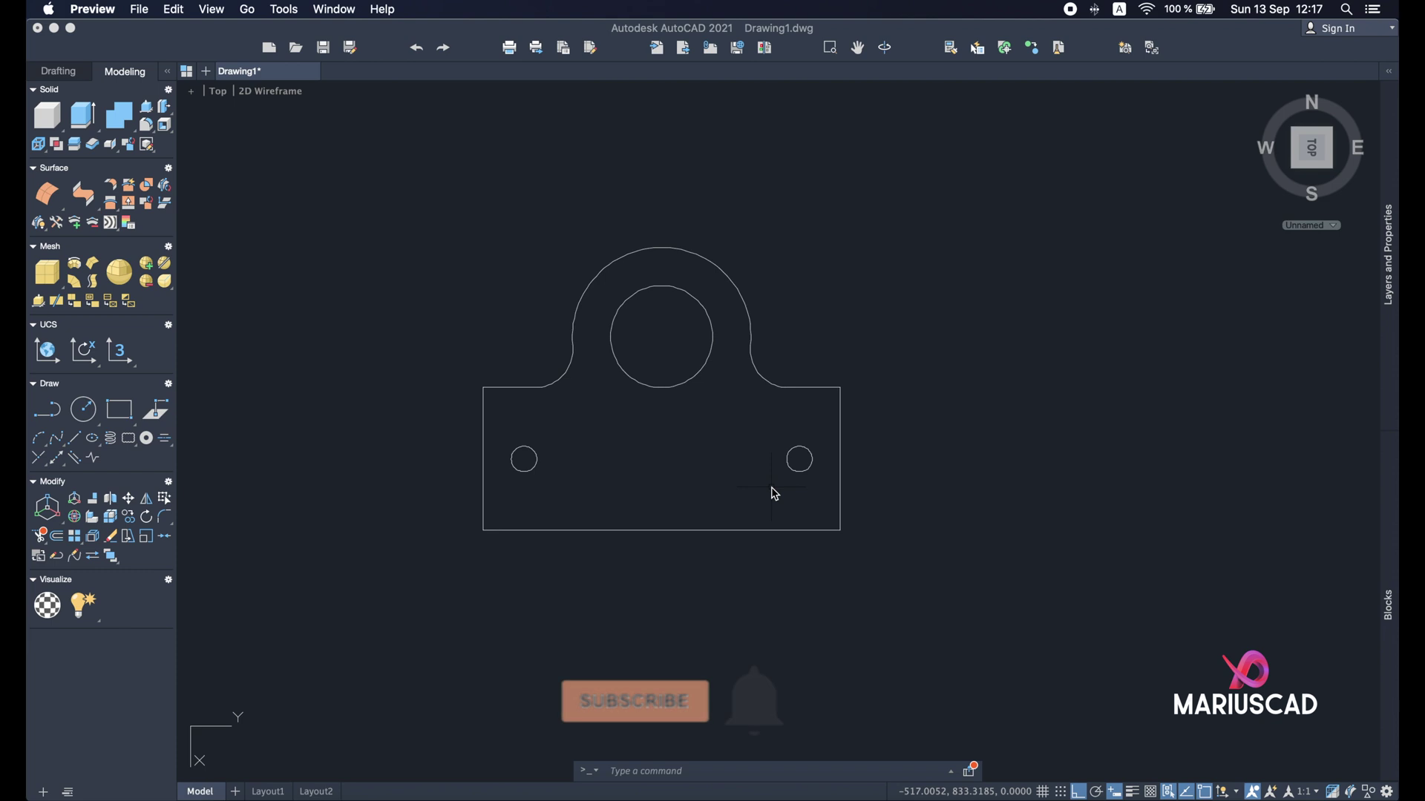
middle_click_drag(747, 370, 648, 378)
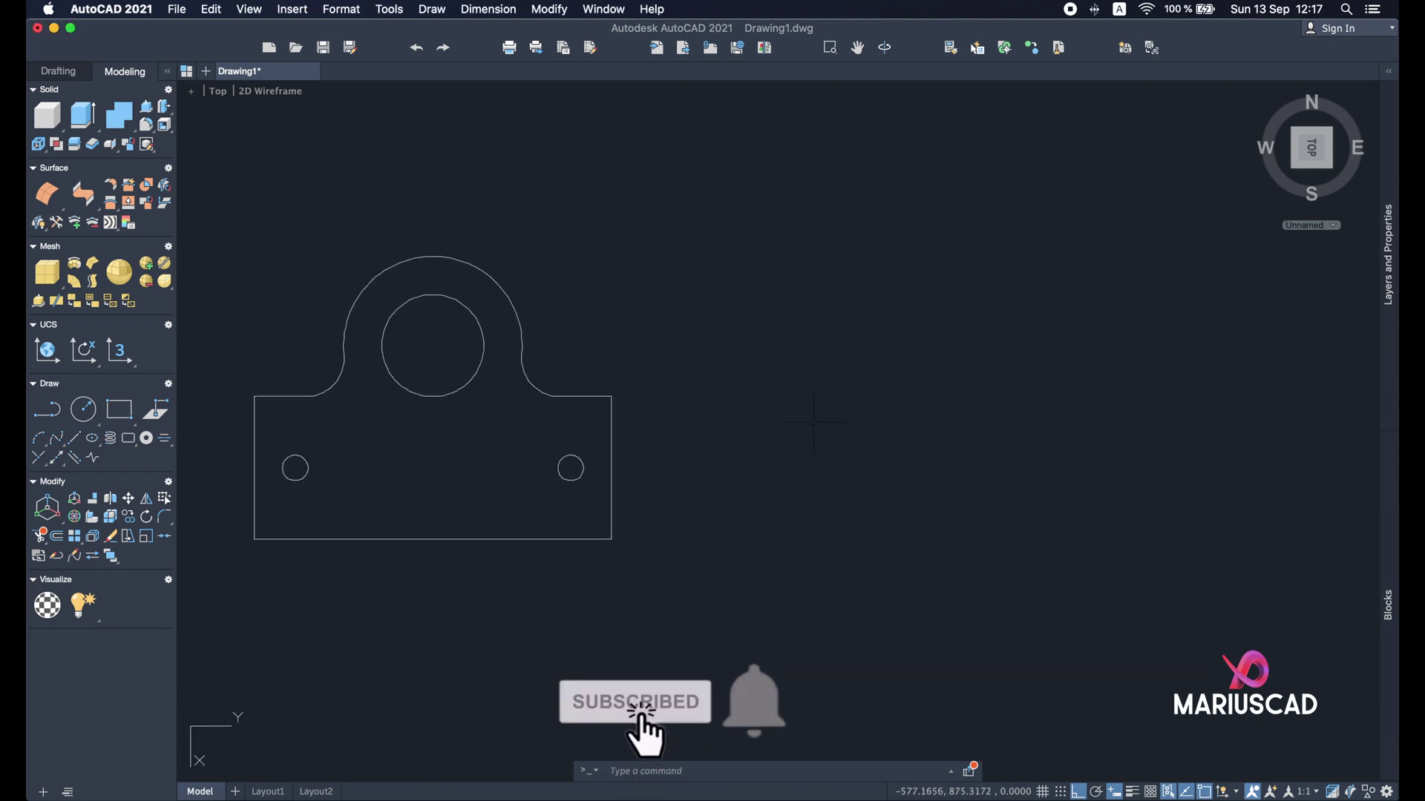
type("rect")
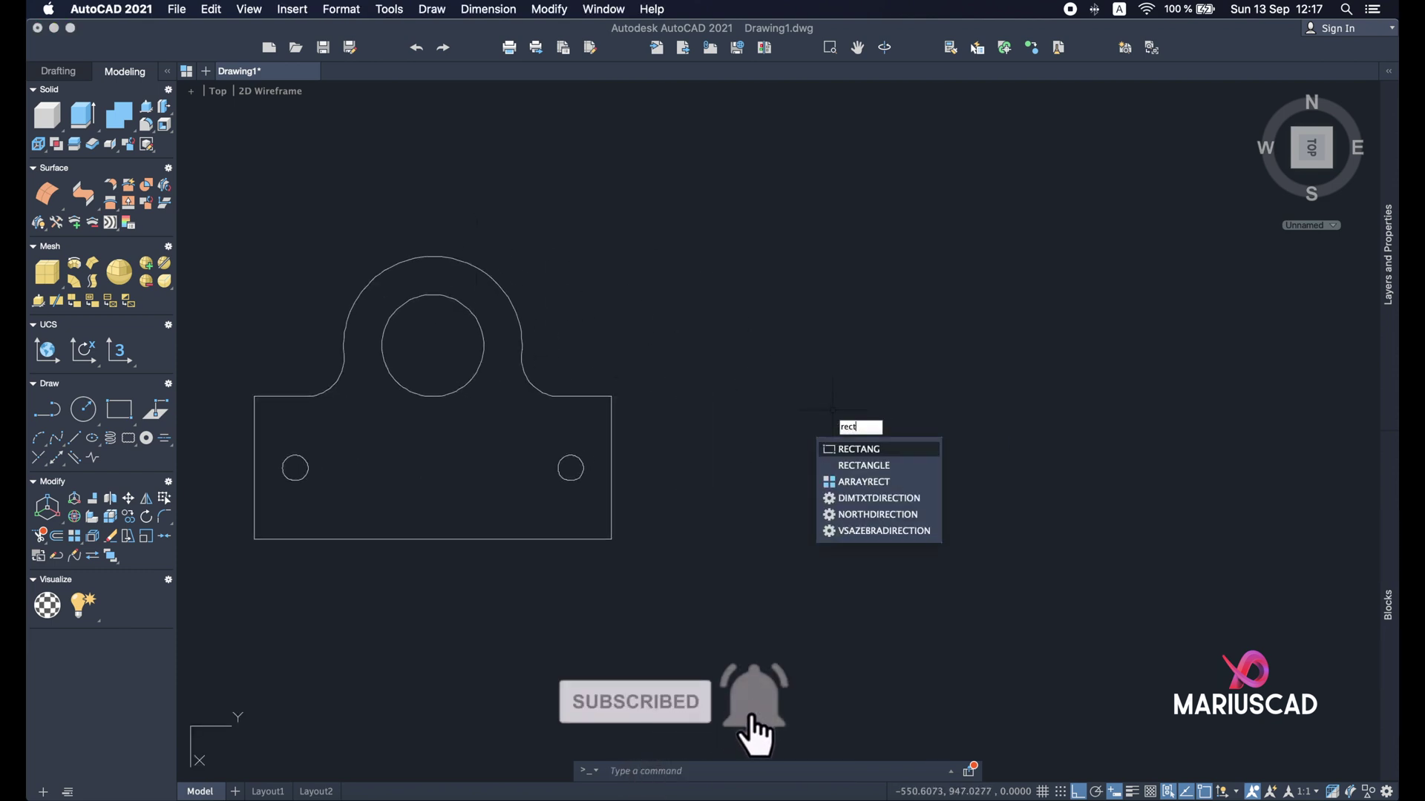
key("Return")
left_click(800, 398)
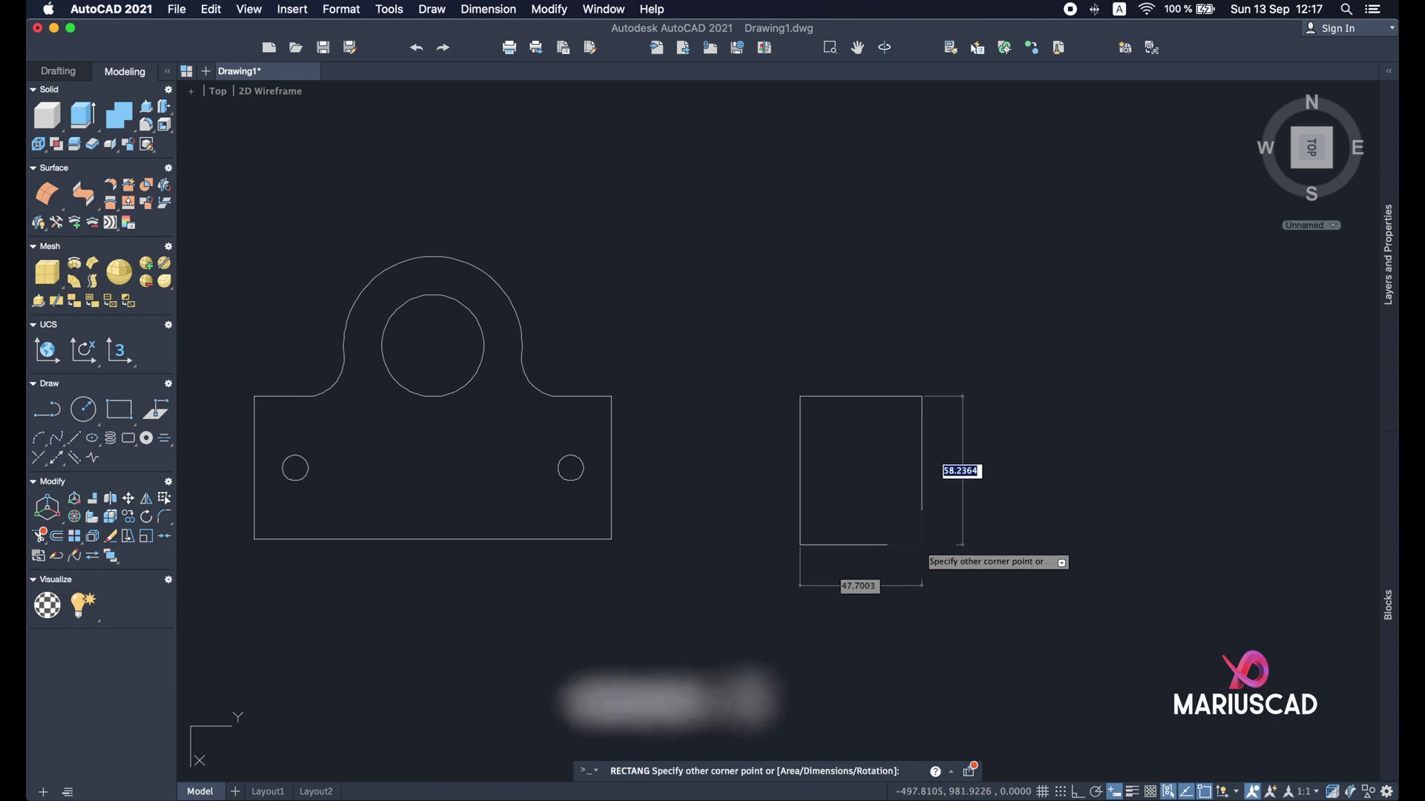
type("45")
key("Tab")
type("15")
key("Return")
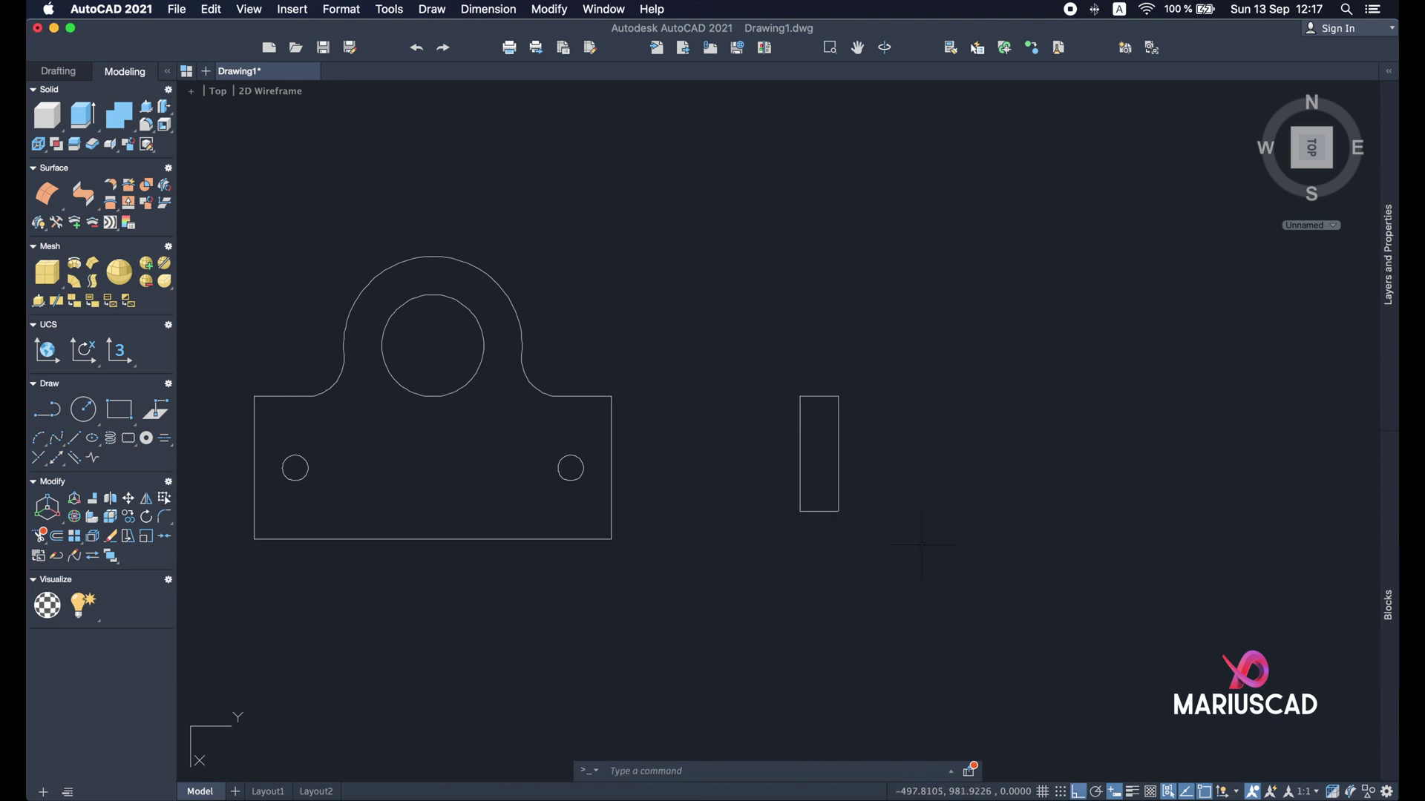
Step: Draw a horizontal line 40 long outward from the new rectangle's lower-right corner
type("l")
key("Return")
left_click(838, 511)
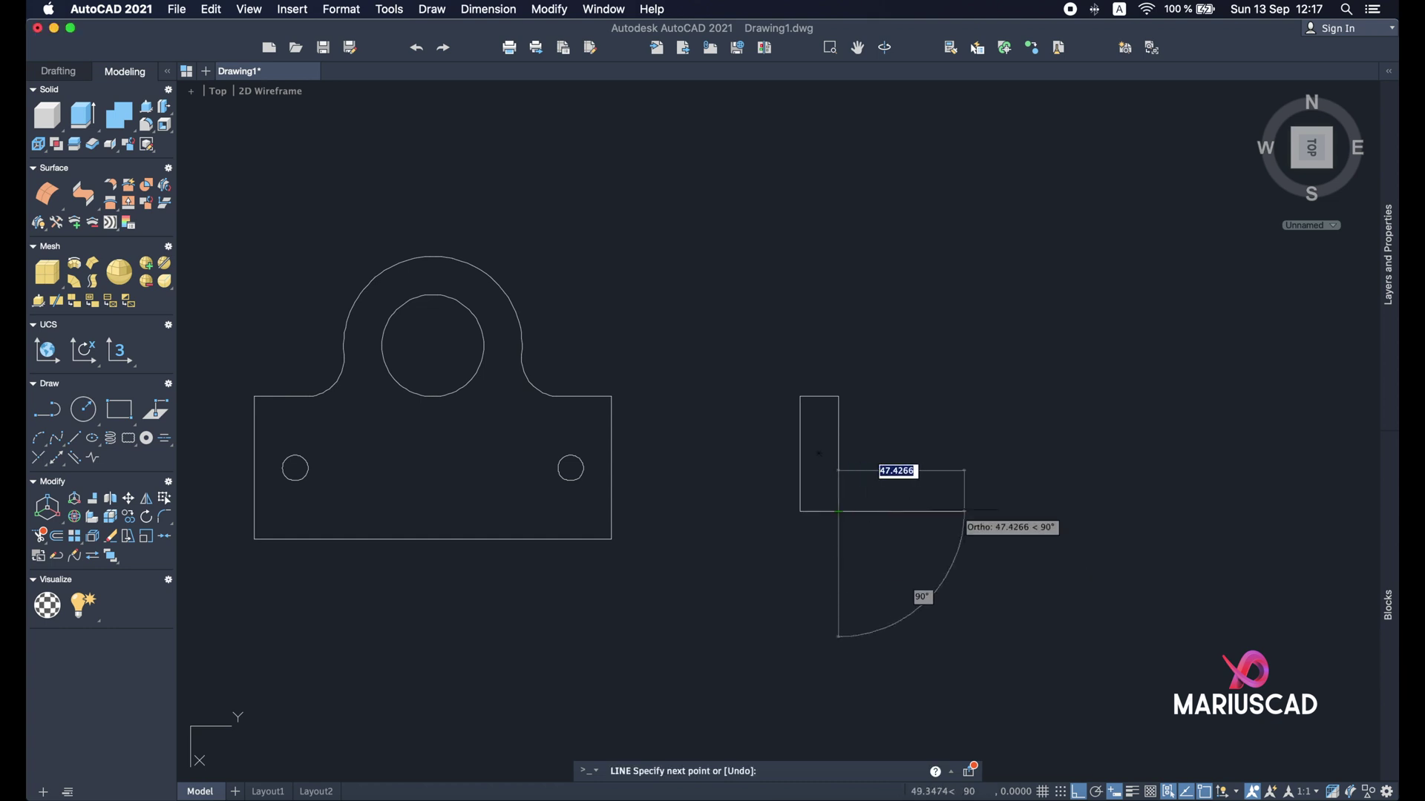
type("4")
key("Return")
key("Return")
Step: Copy the 15 by 45 rectangle from its lower-left corner to the free end of the 40 long line
left_click(965, 477)
left_click(795, 414)
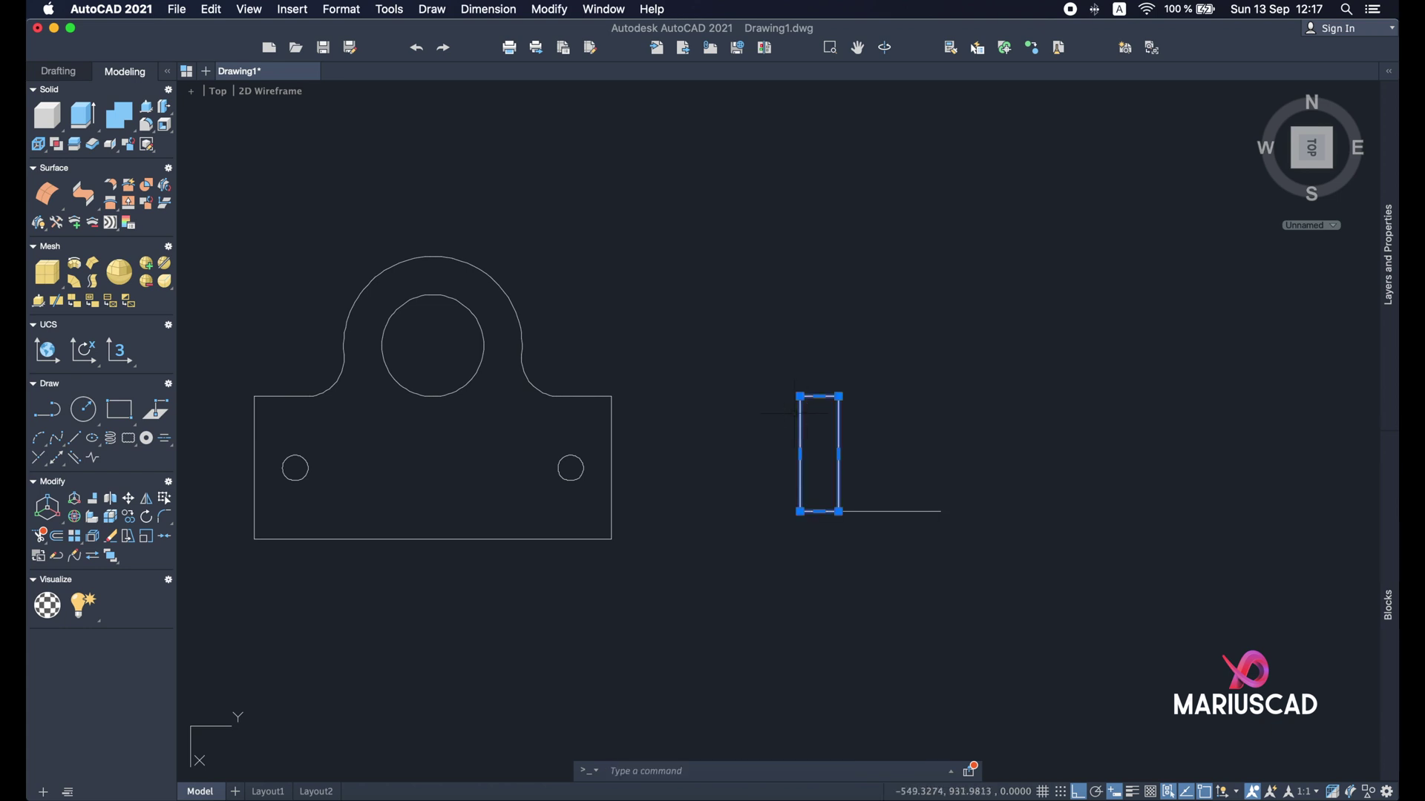
type("co")
key("Return")
left_click(800, 511)
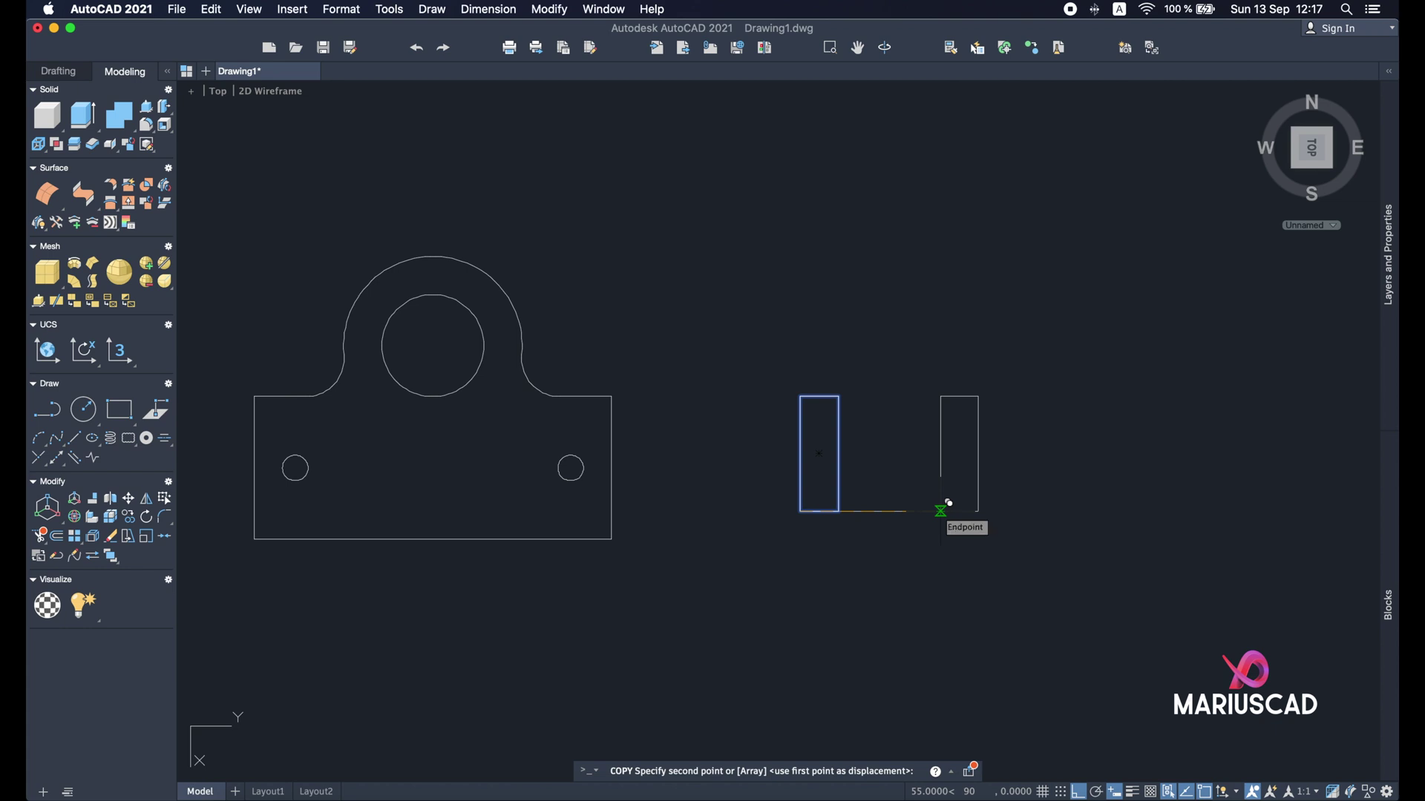
left_click(941, 510)
key("Return")
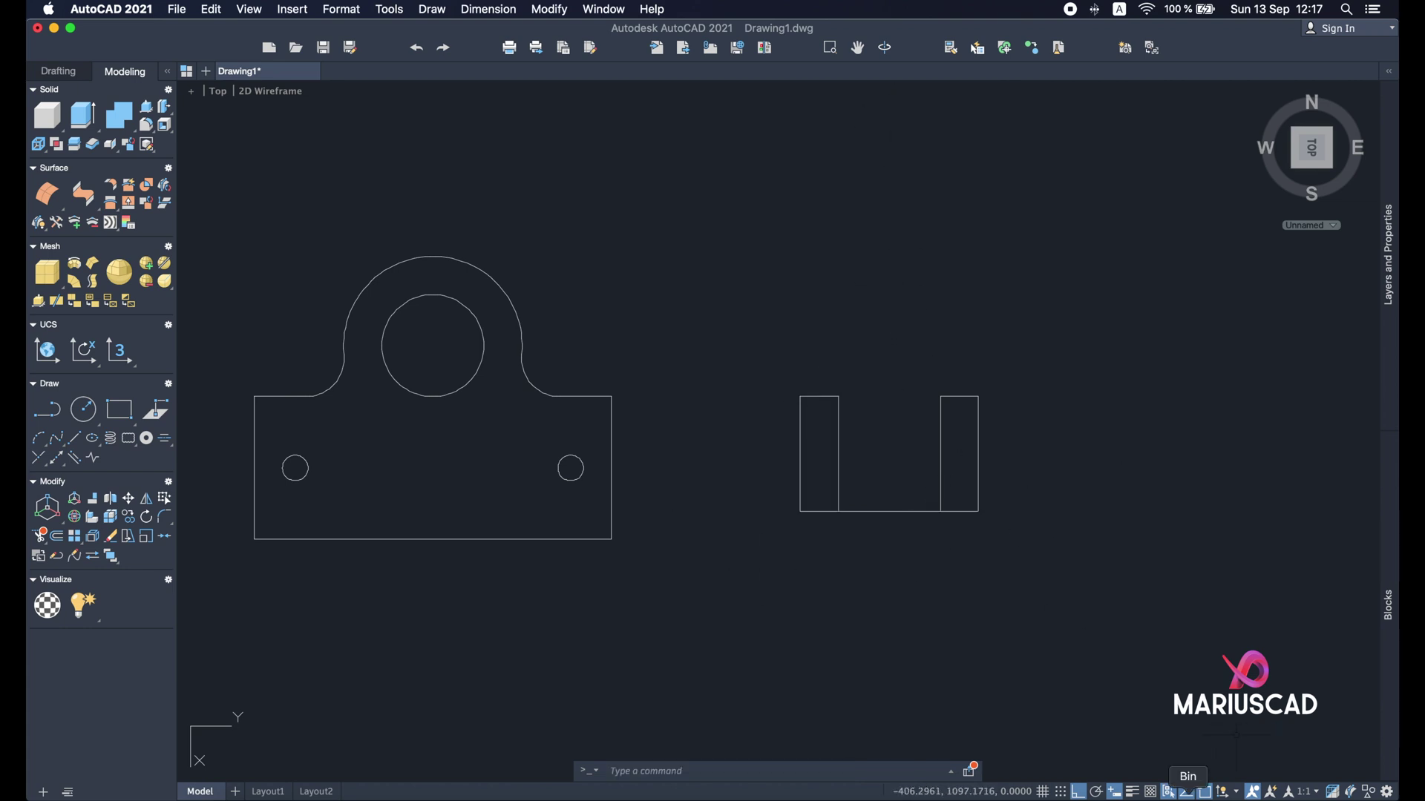
Step: Check the reference drawing, switch to the isometric home view, and press-pull the bracket profile area between the holes upward by 30
left_click(1141, 793)
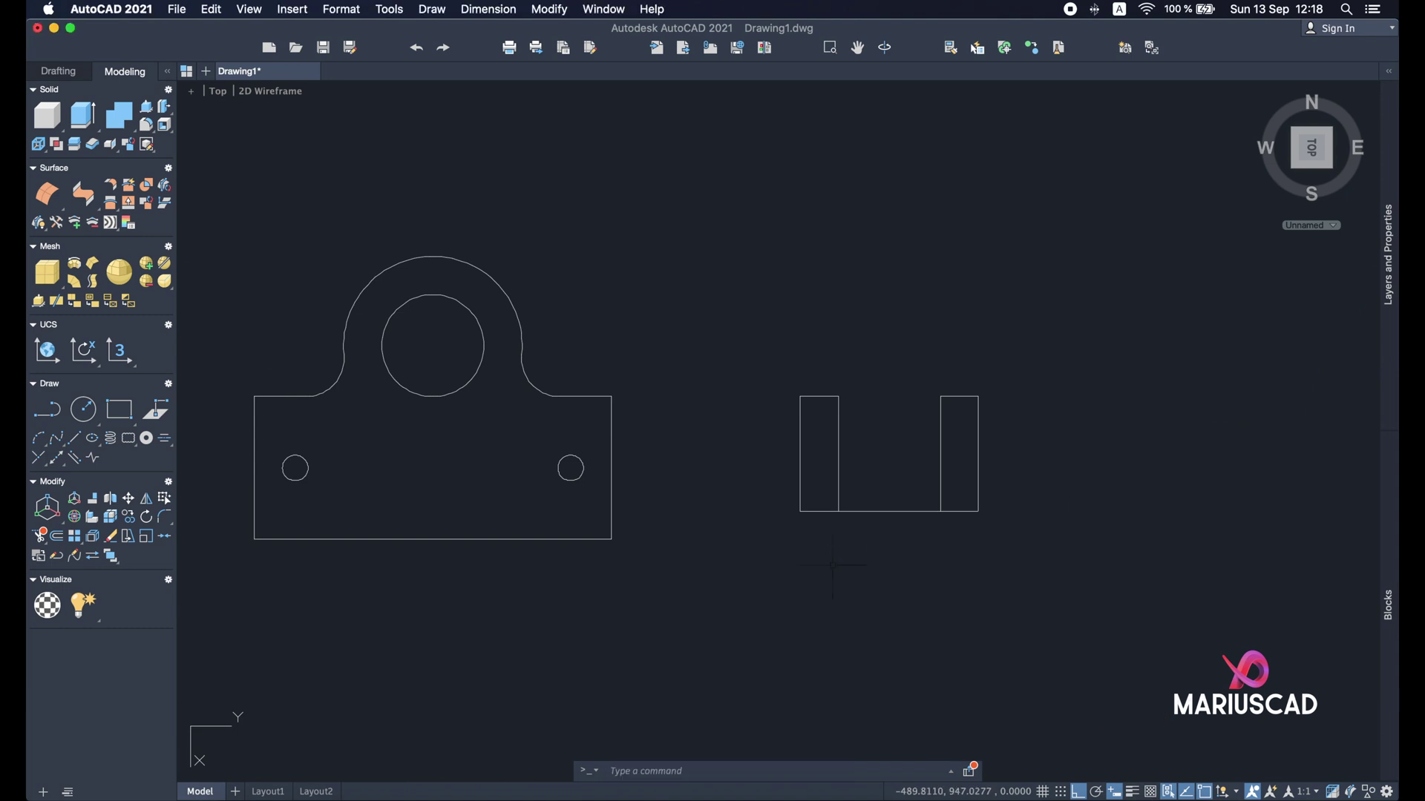
left_click(1264, 97)
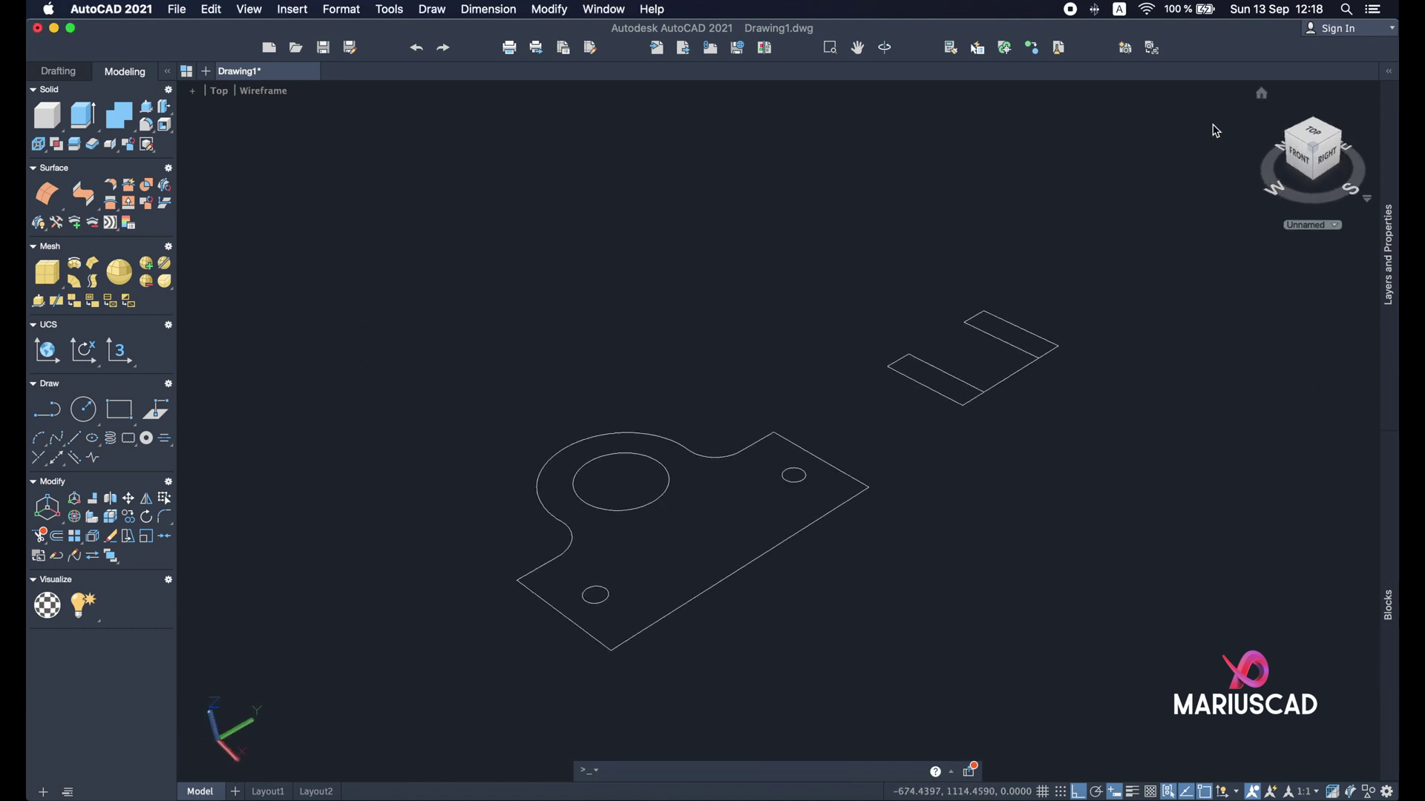
left_click(146, 108)
left_click(748, 534)
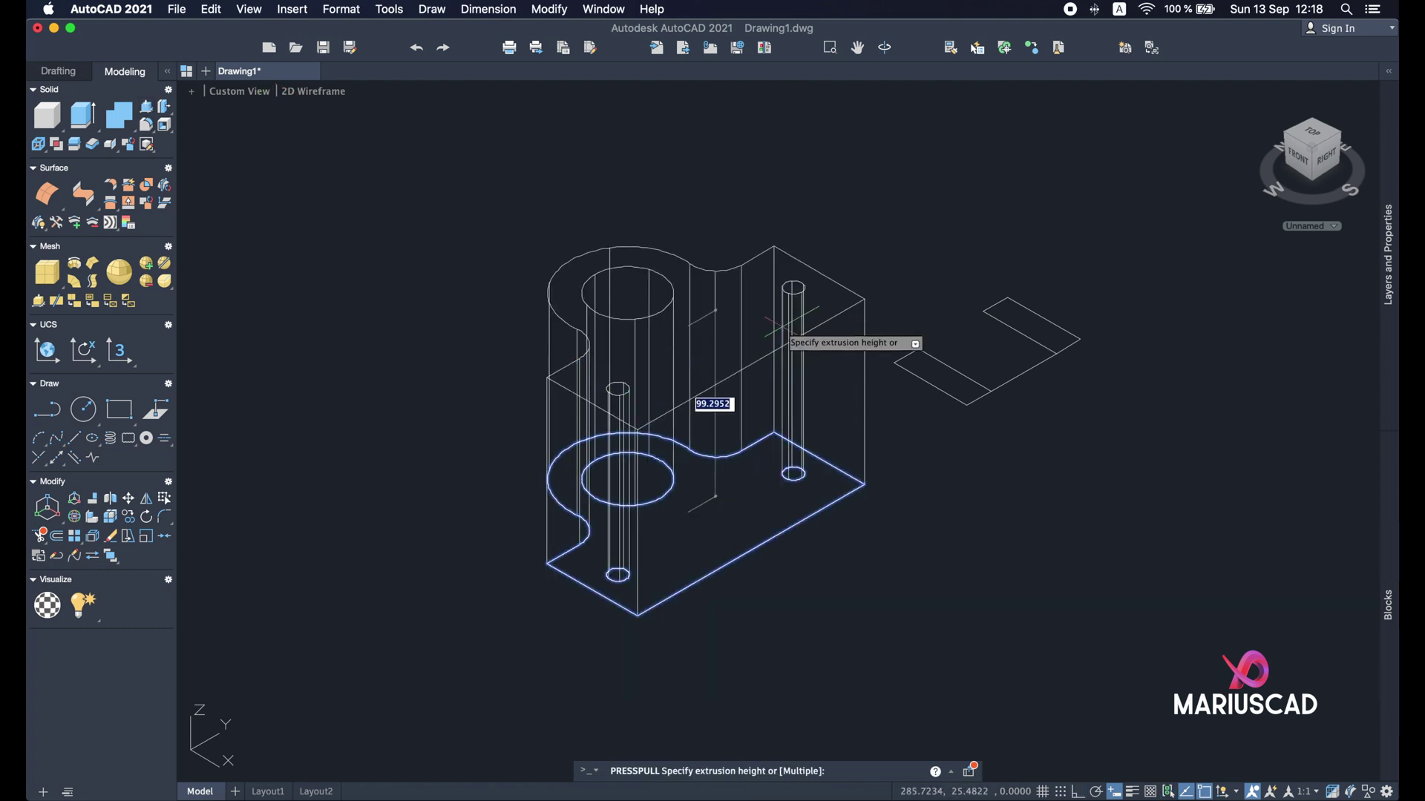
type("30")
key("Return")
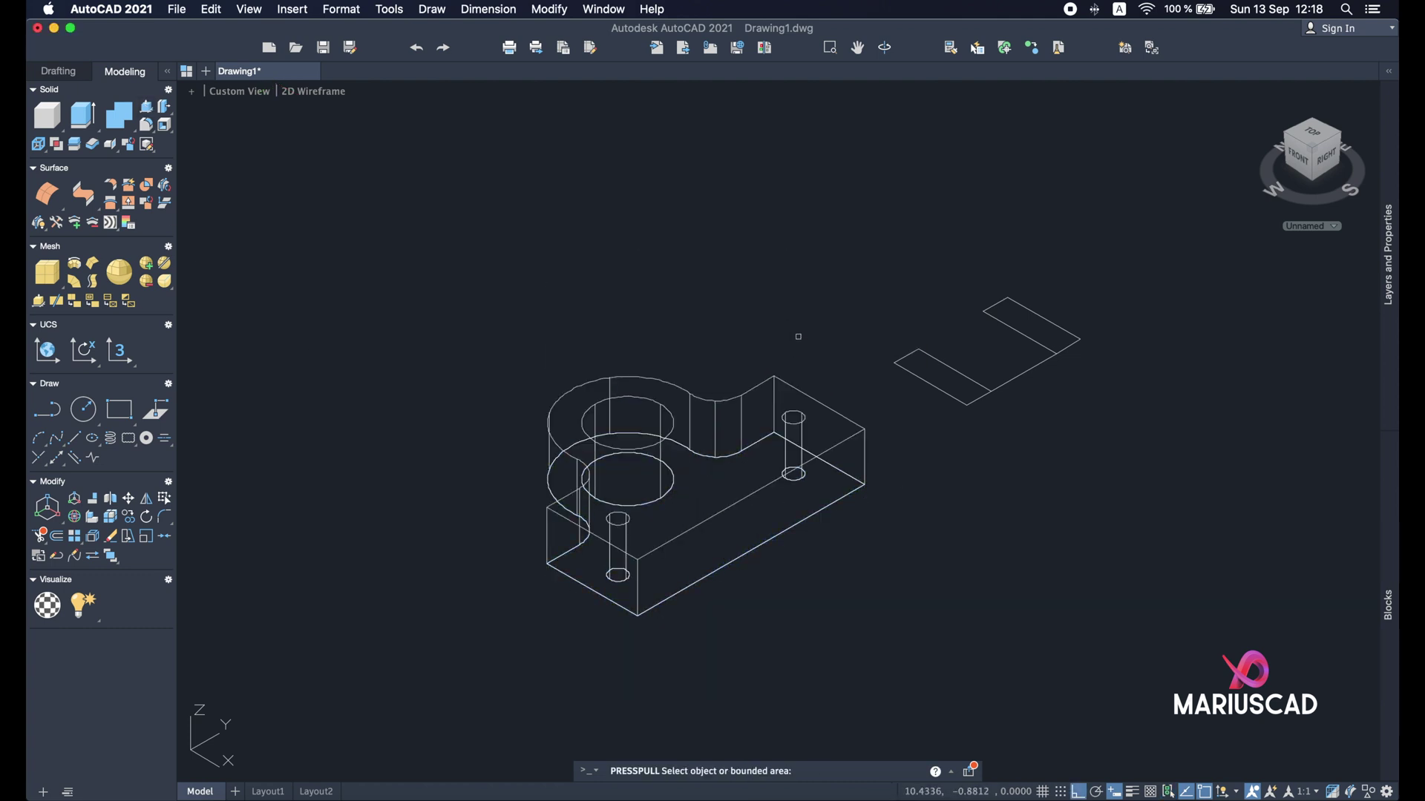
Step: Press-pull both 15 by 45 rectangles upward to the same height to form the two arms
left_click(942, 375)
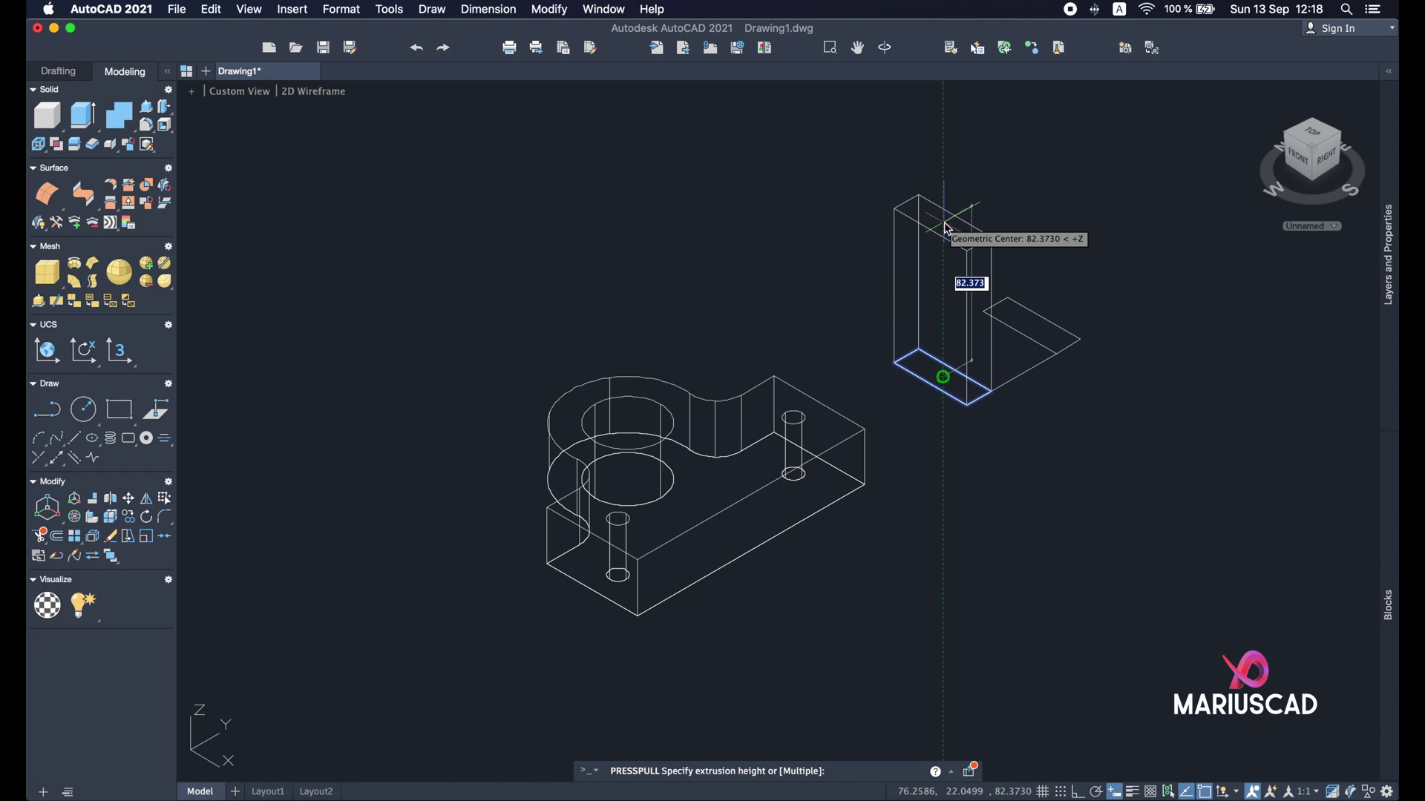
left_click(948, 228)
left_click(1035, 326)
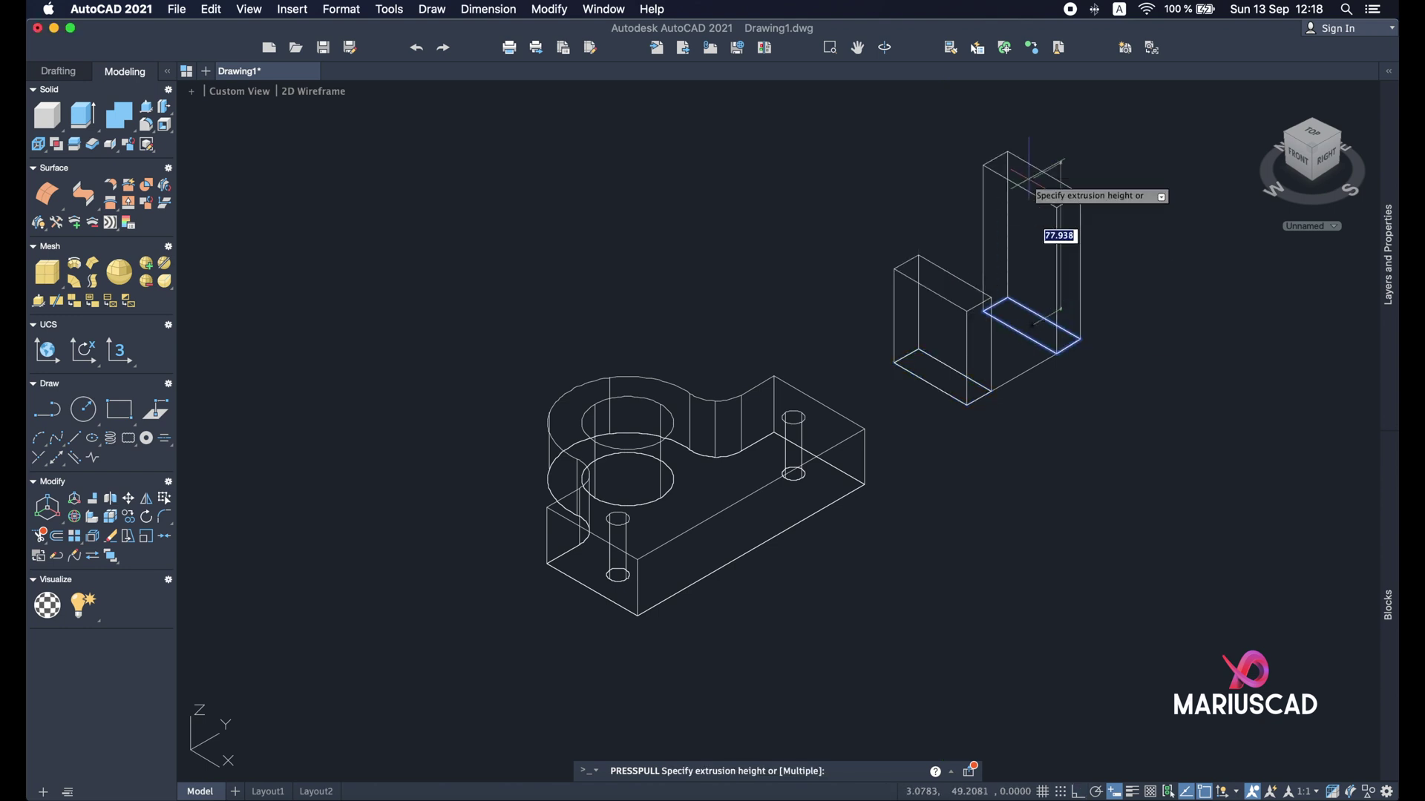
left_click(1031, 184)
key("Escape")
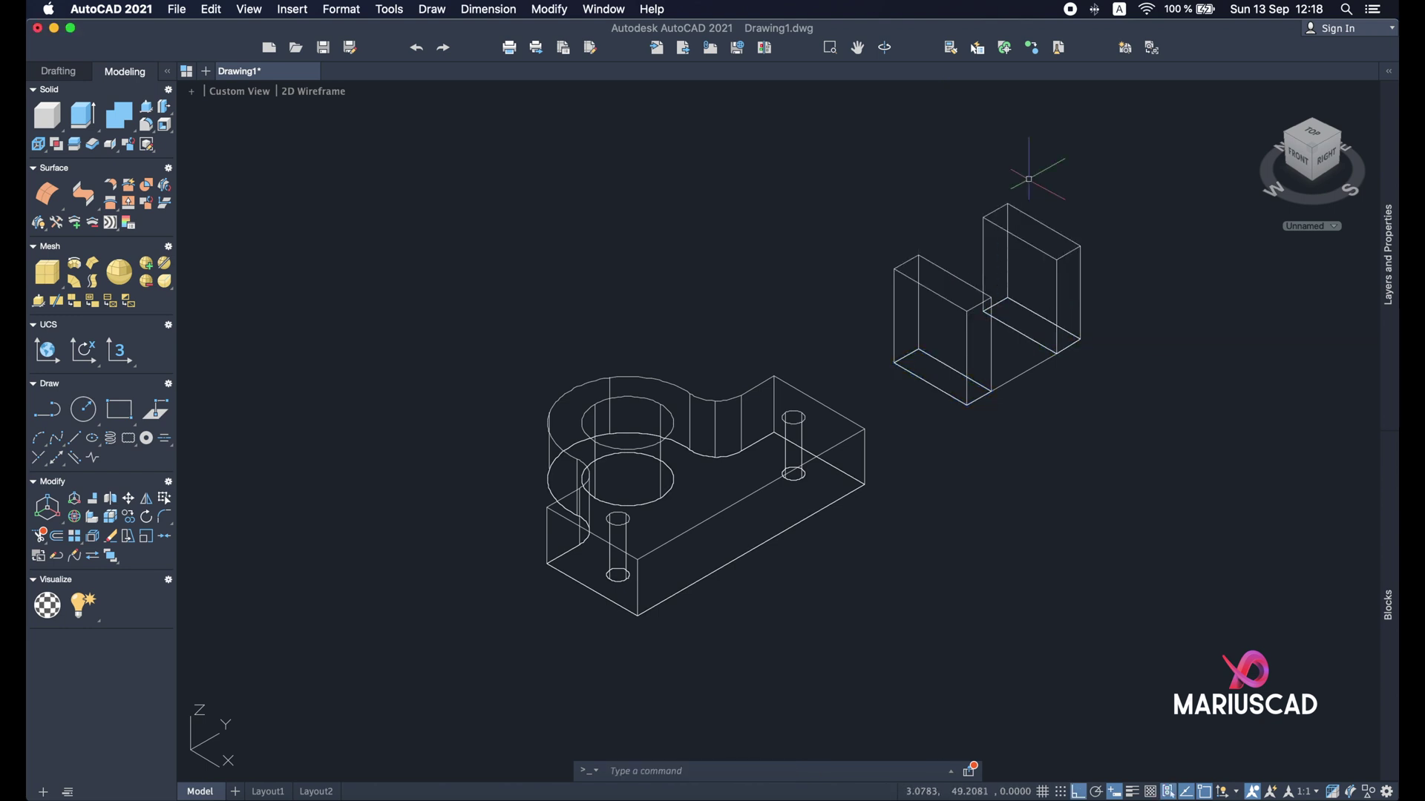
Step: Move both arms with their connecting line from the line's midpoint to the midpoint of the plate's upper long straight edge
left_click(1113, 450)
left_click(890, 125)
type("m")
key("Return")
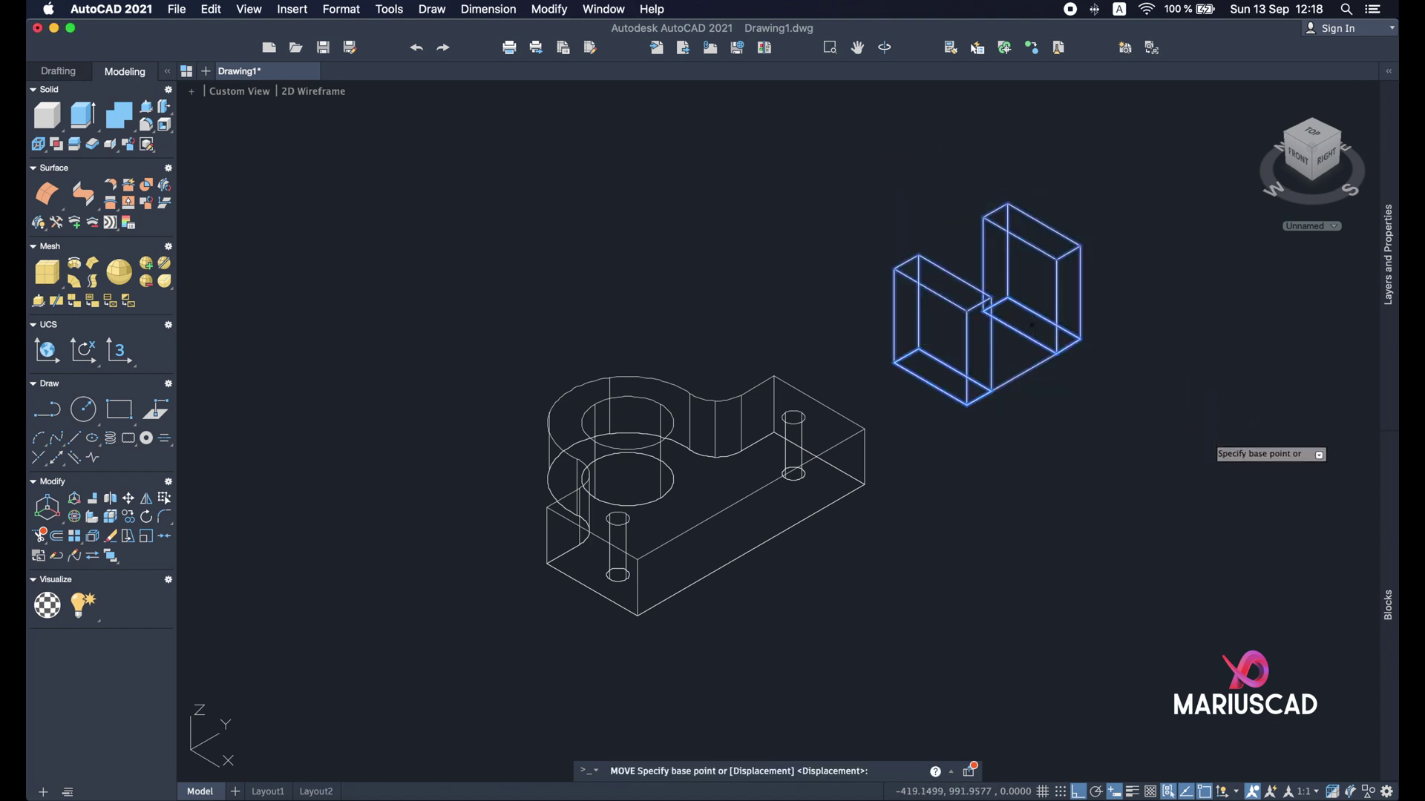
middle_click_drag(1210, 434, 1085, 467, "shift")
left_click(1031, 480)
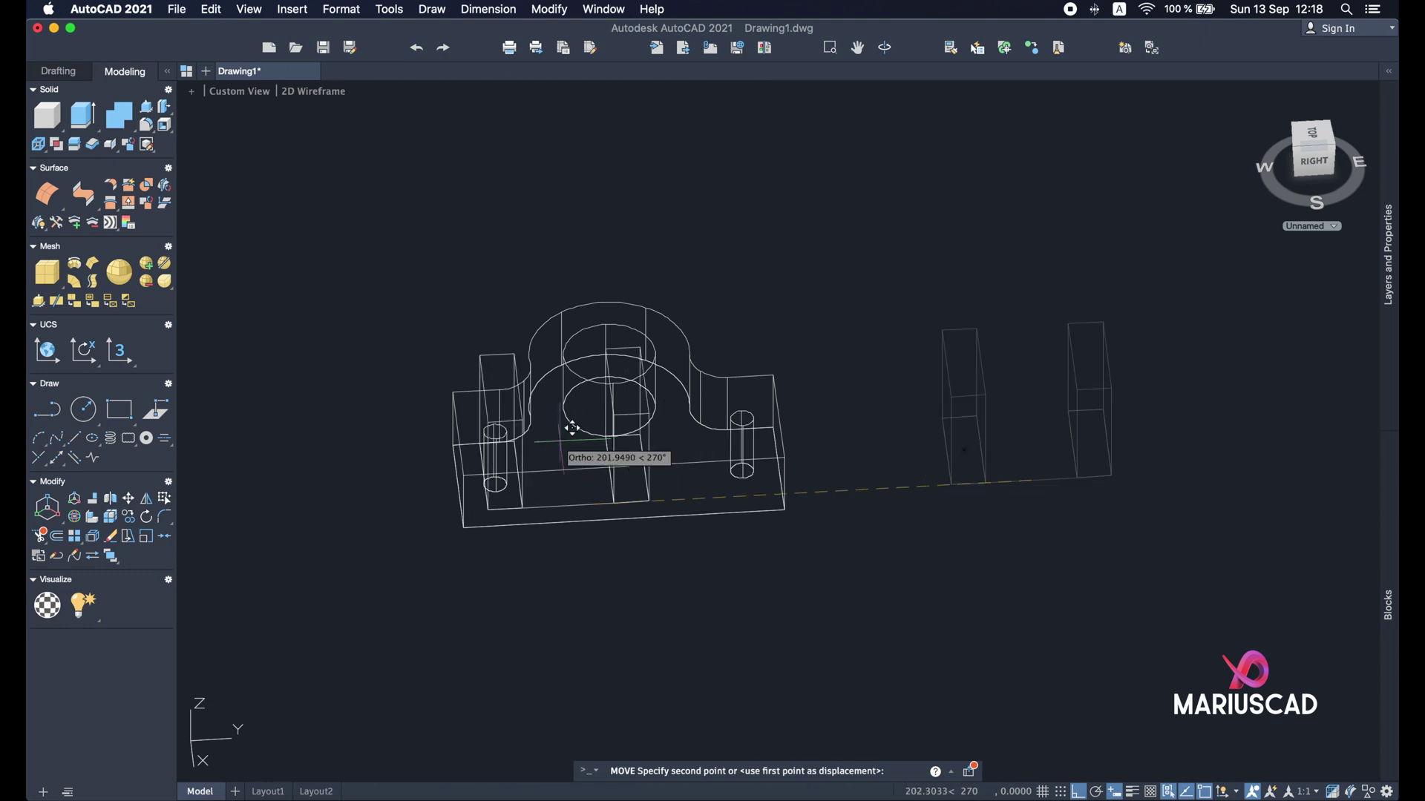
left_click(636, 454)
Step: Orient the model to a straight side view of the plate and arms, and align a new UCS with that view
middle_click_drag(637, 454, 976, 305, "shift")
left_click(1320, 163)
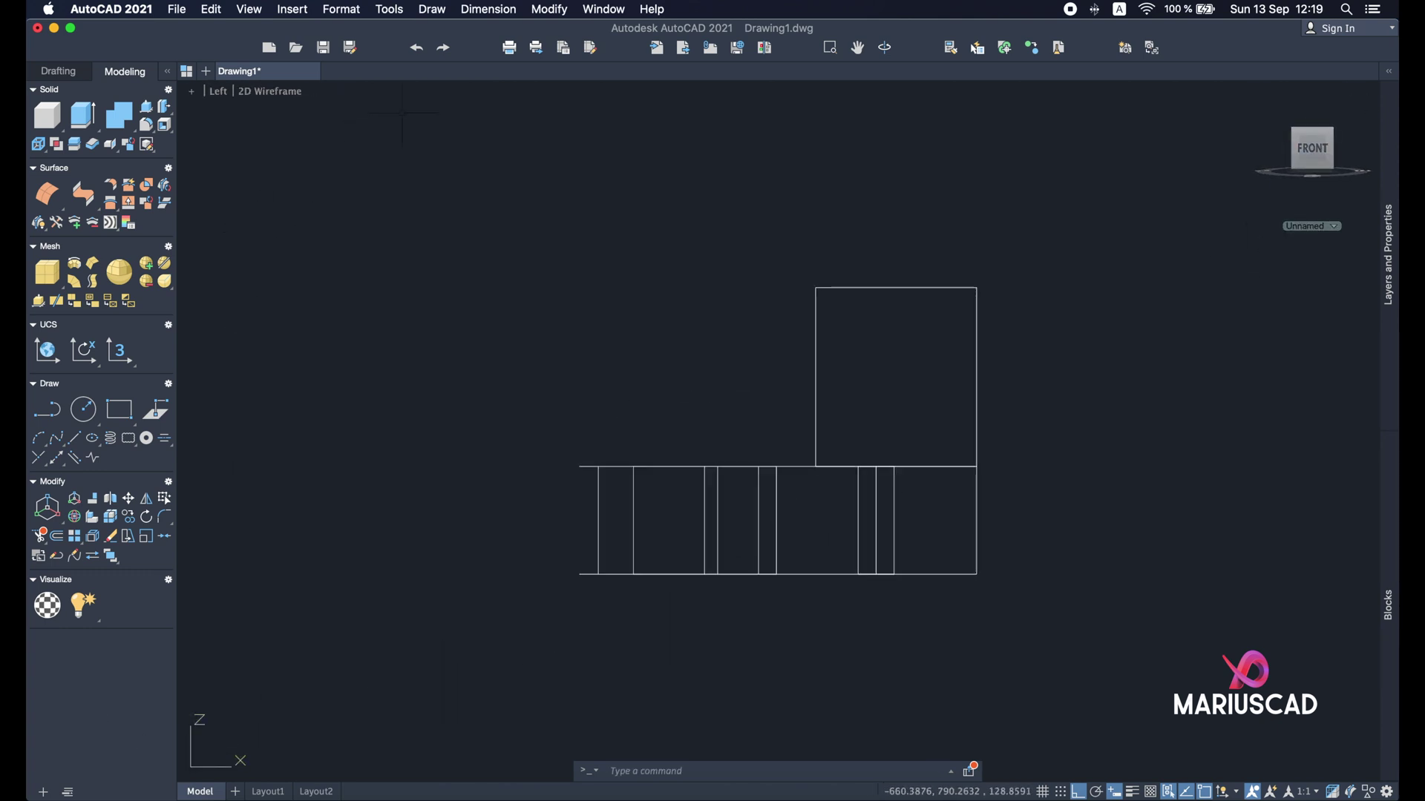
left_click(388, 9)
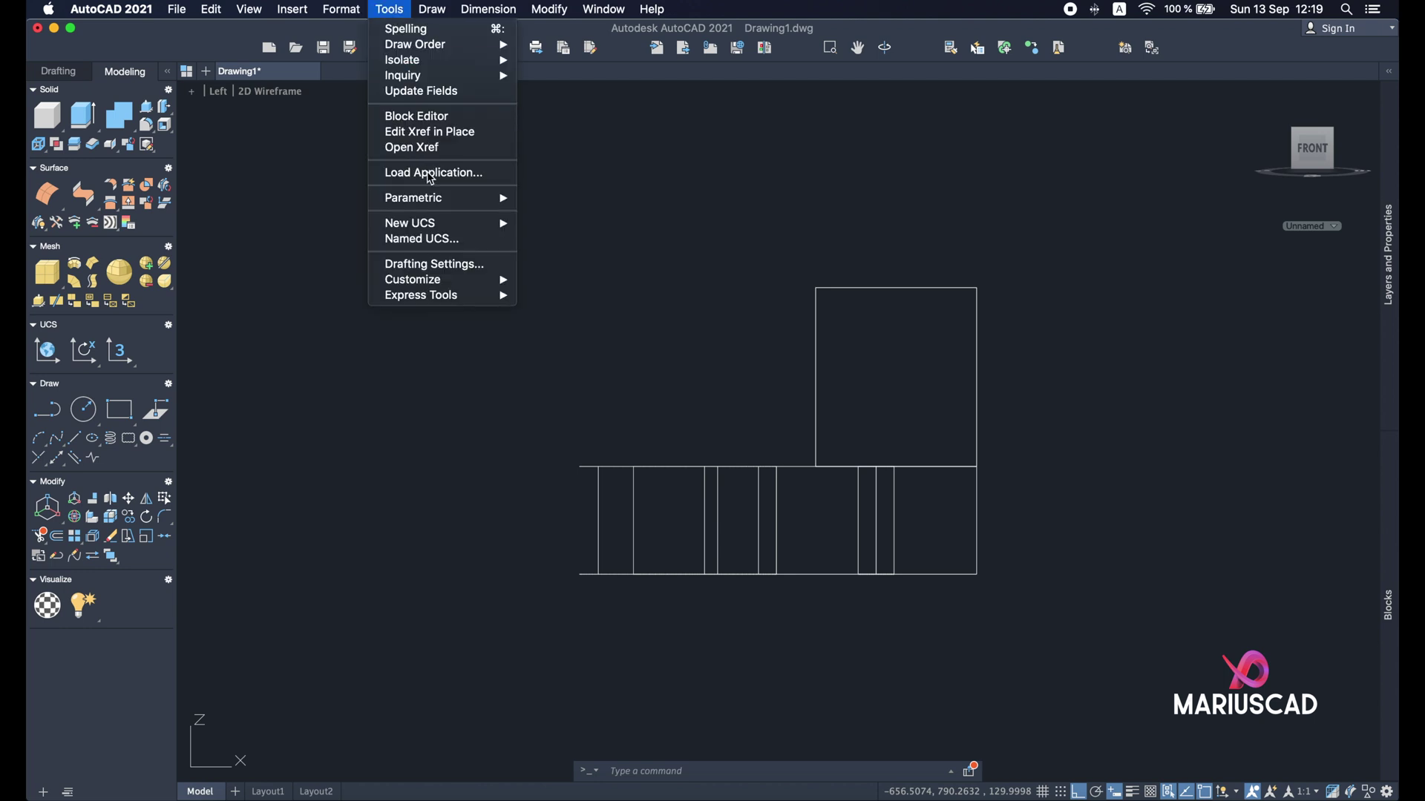
mouse_move(441, 221)
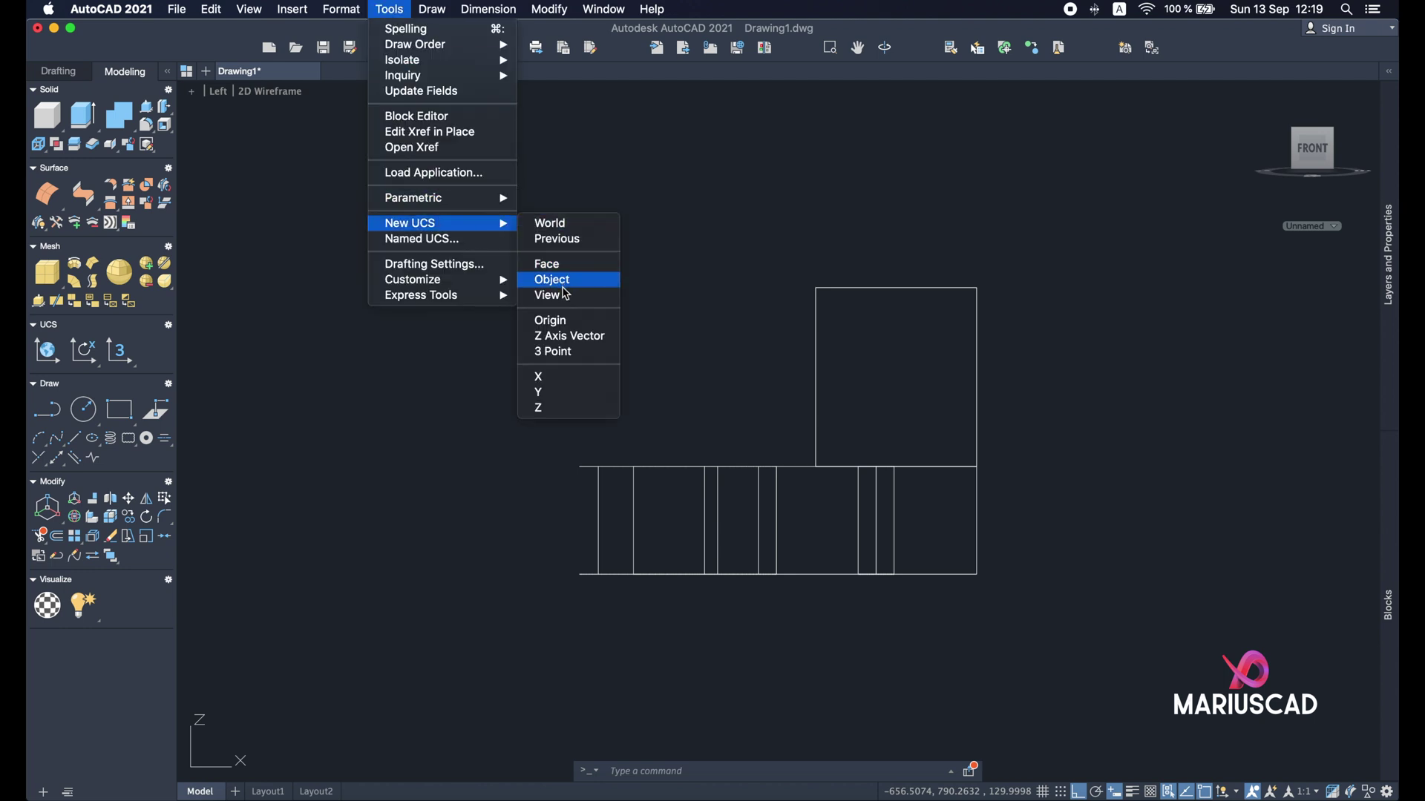
key("Return")
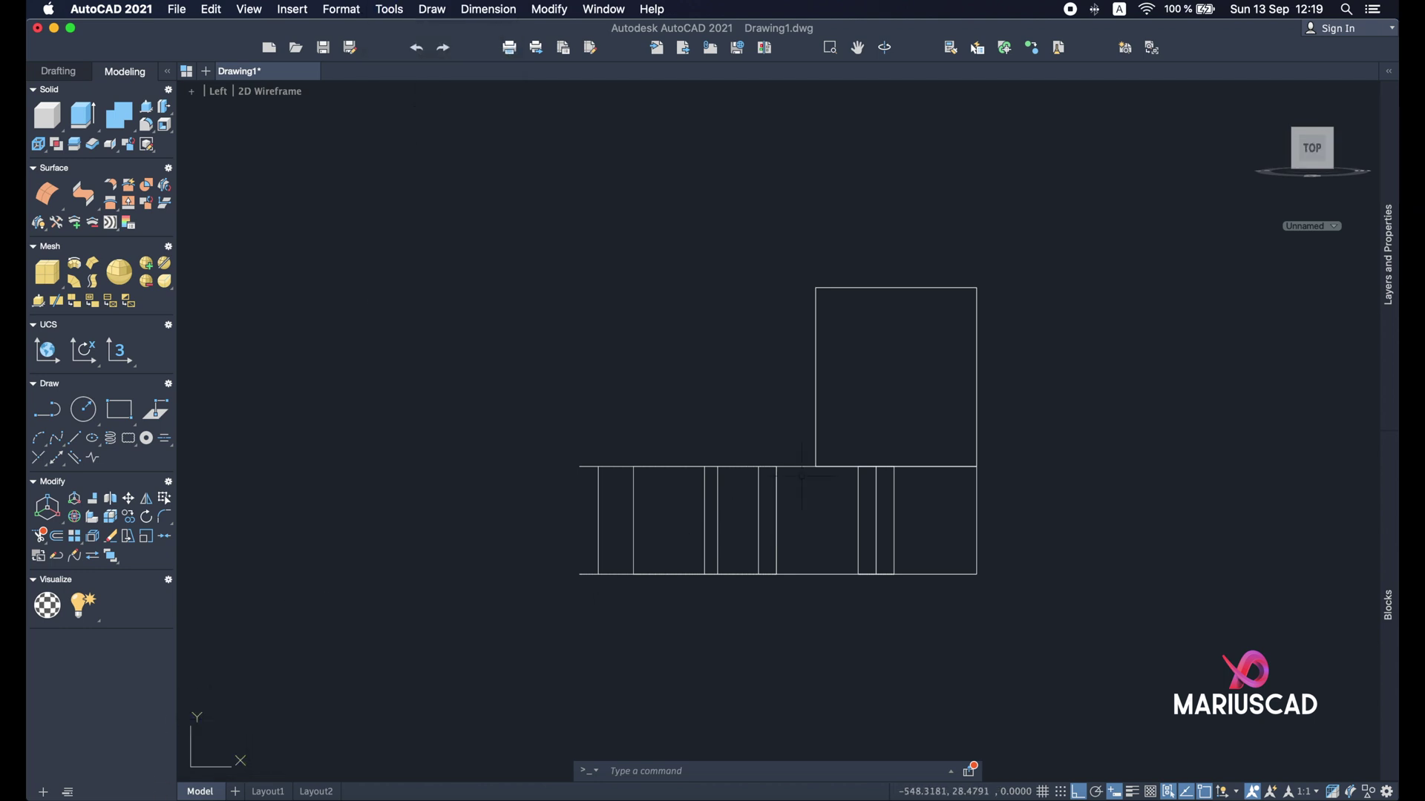
Step: Consult the reference drawing, then draw a helper rectangle 10 wide and 40 high from the arm outline's lower-right corner
scroll(802, 445, "up", 5)
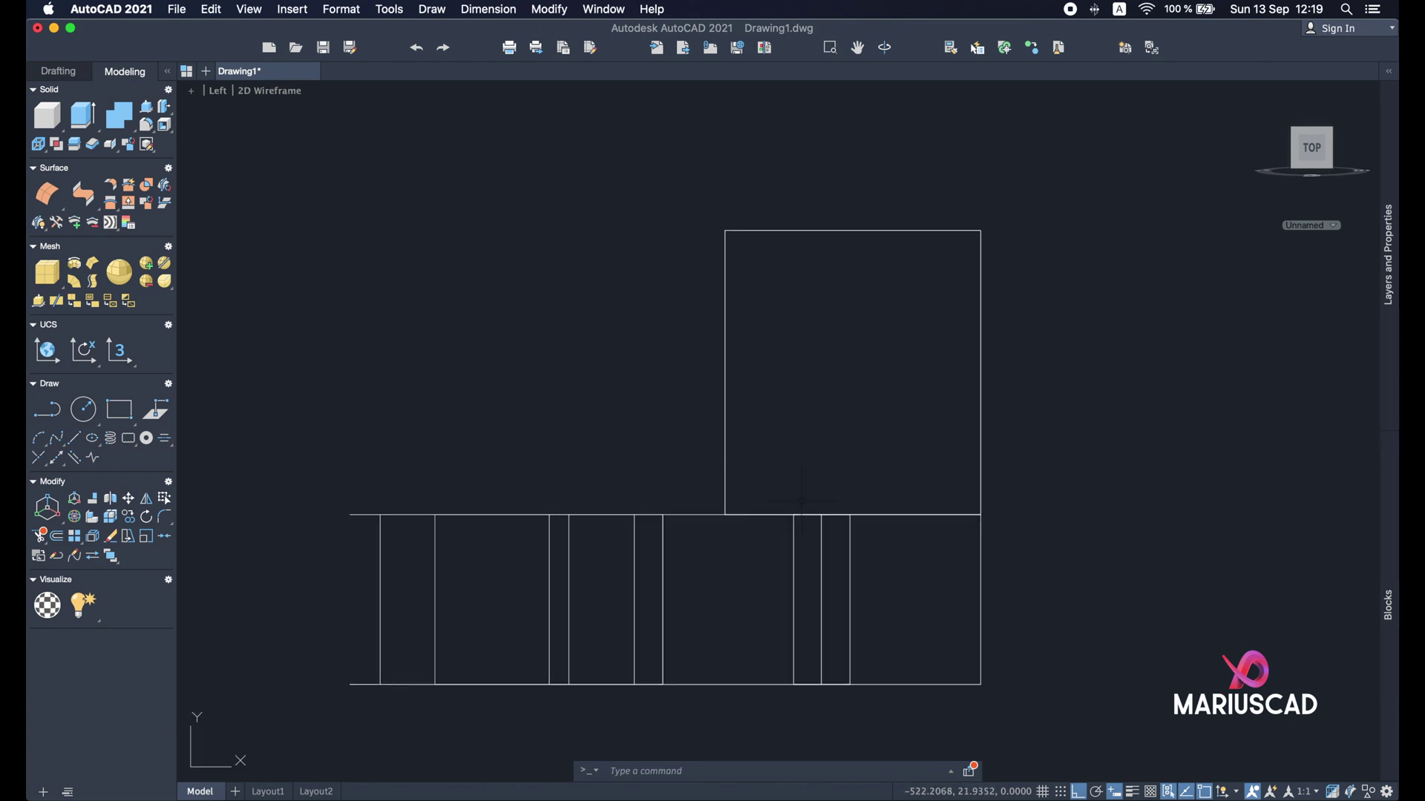
left_click(1171, 794)
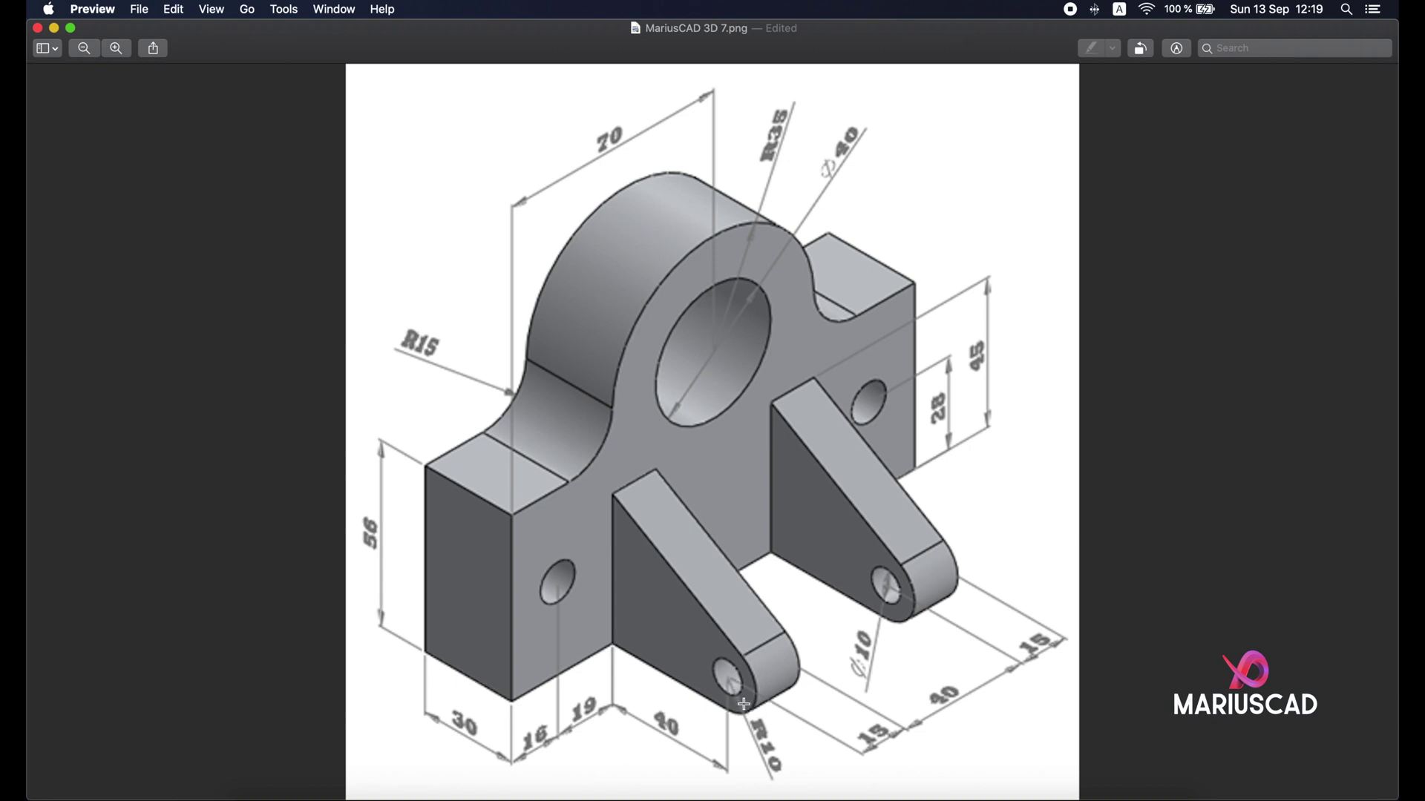
left_click(55, 30)
left_click(686, 423)
left_click(685, 428)
type("rec")
key("Return")
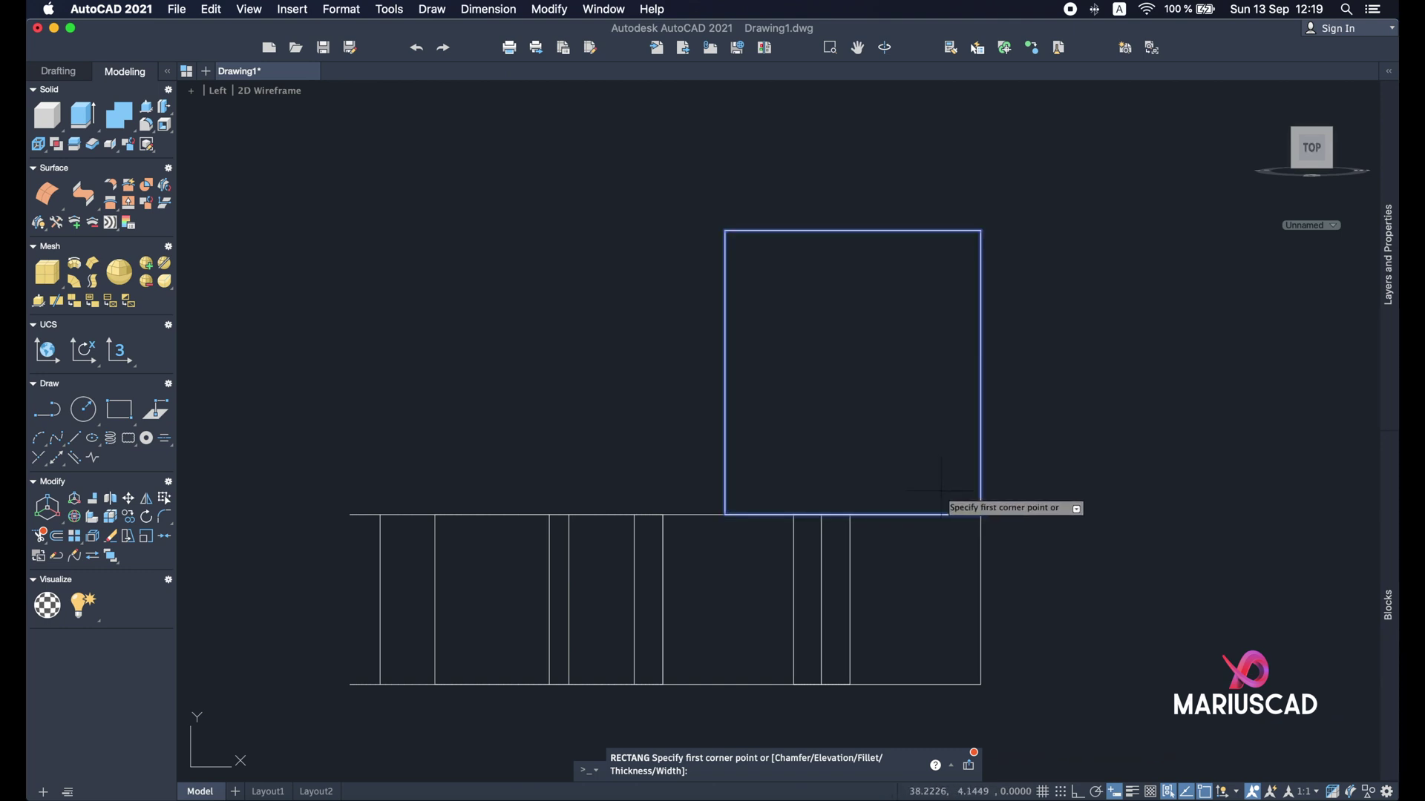
left_click(980, 514)
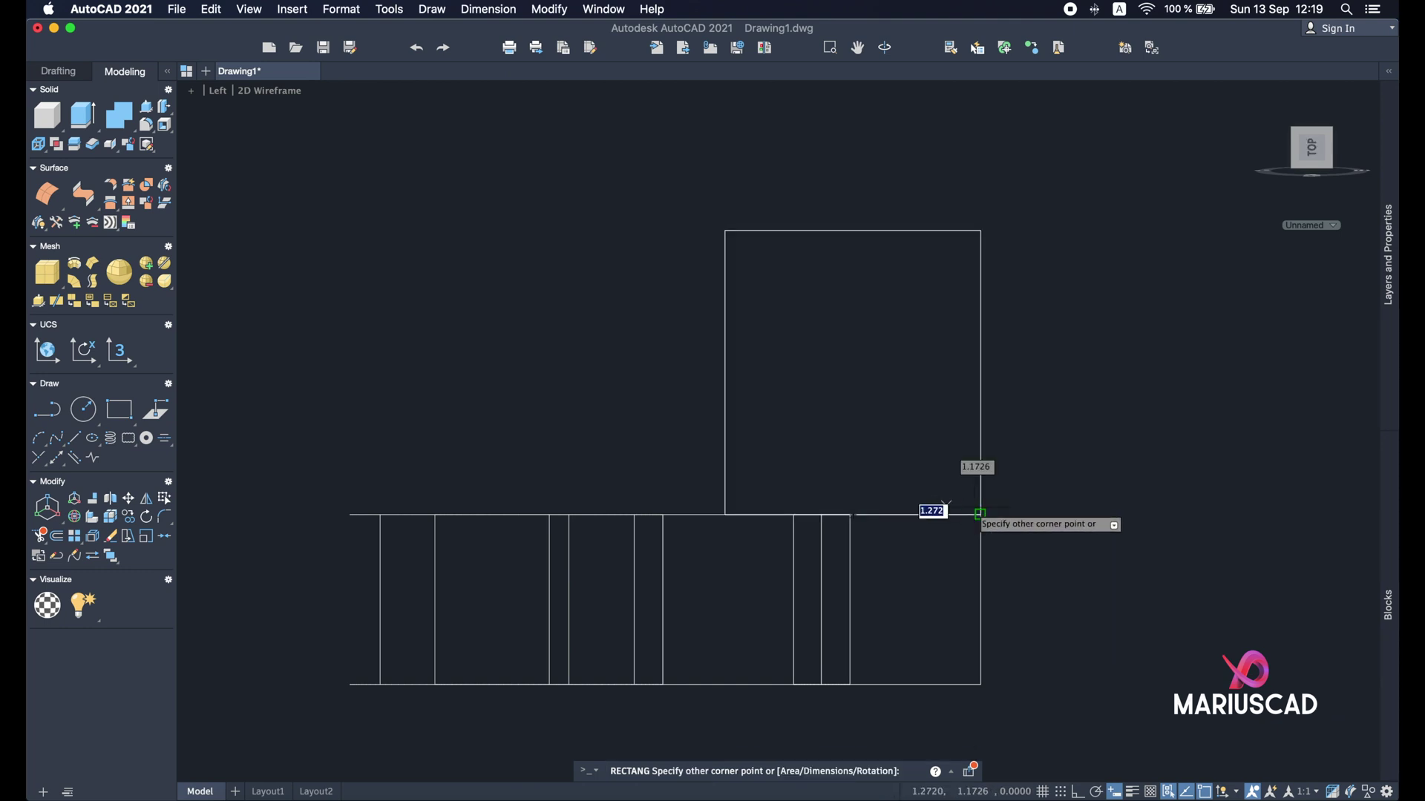
type("40")
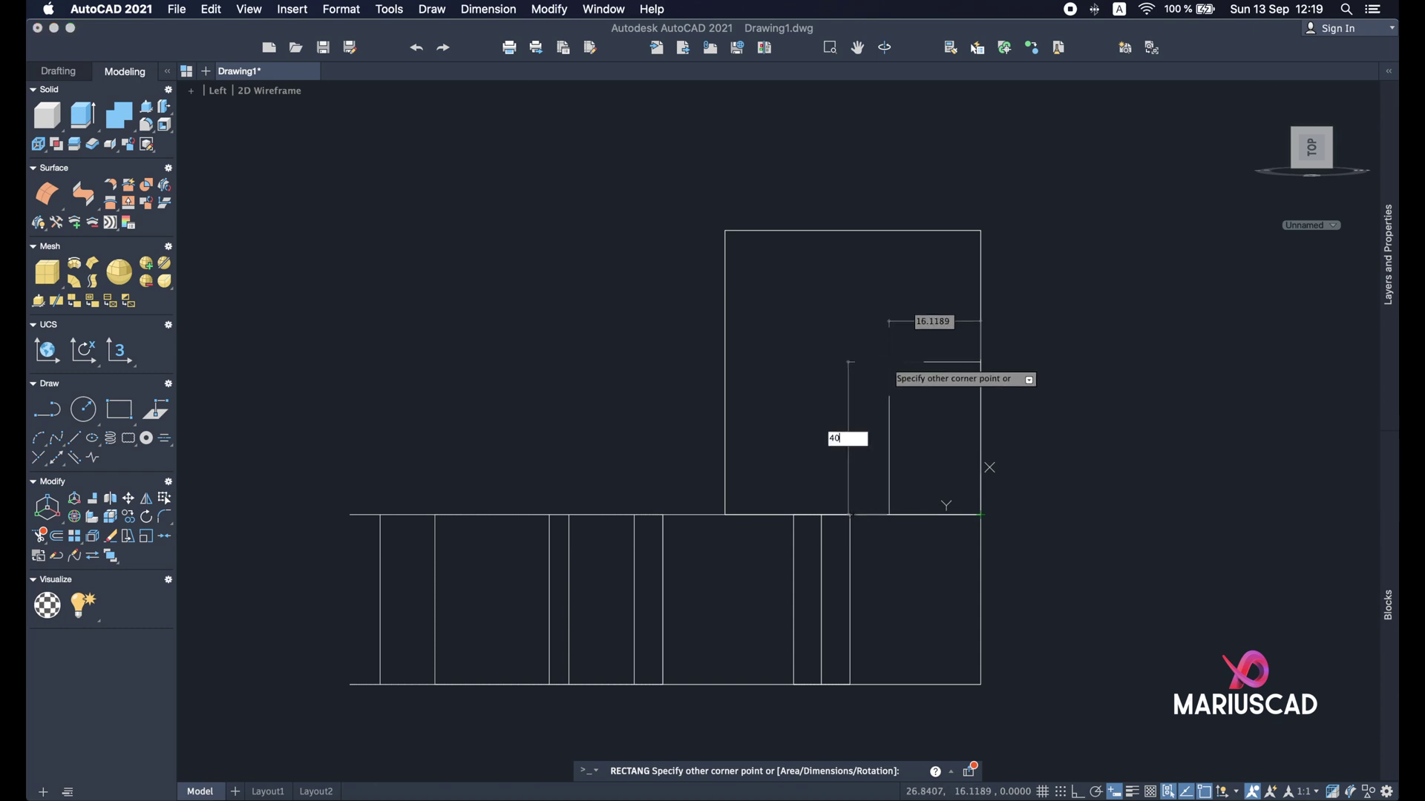
key("Tab")
type("10")
key("Return")
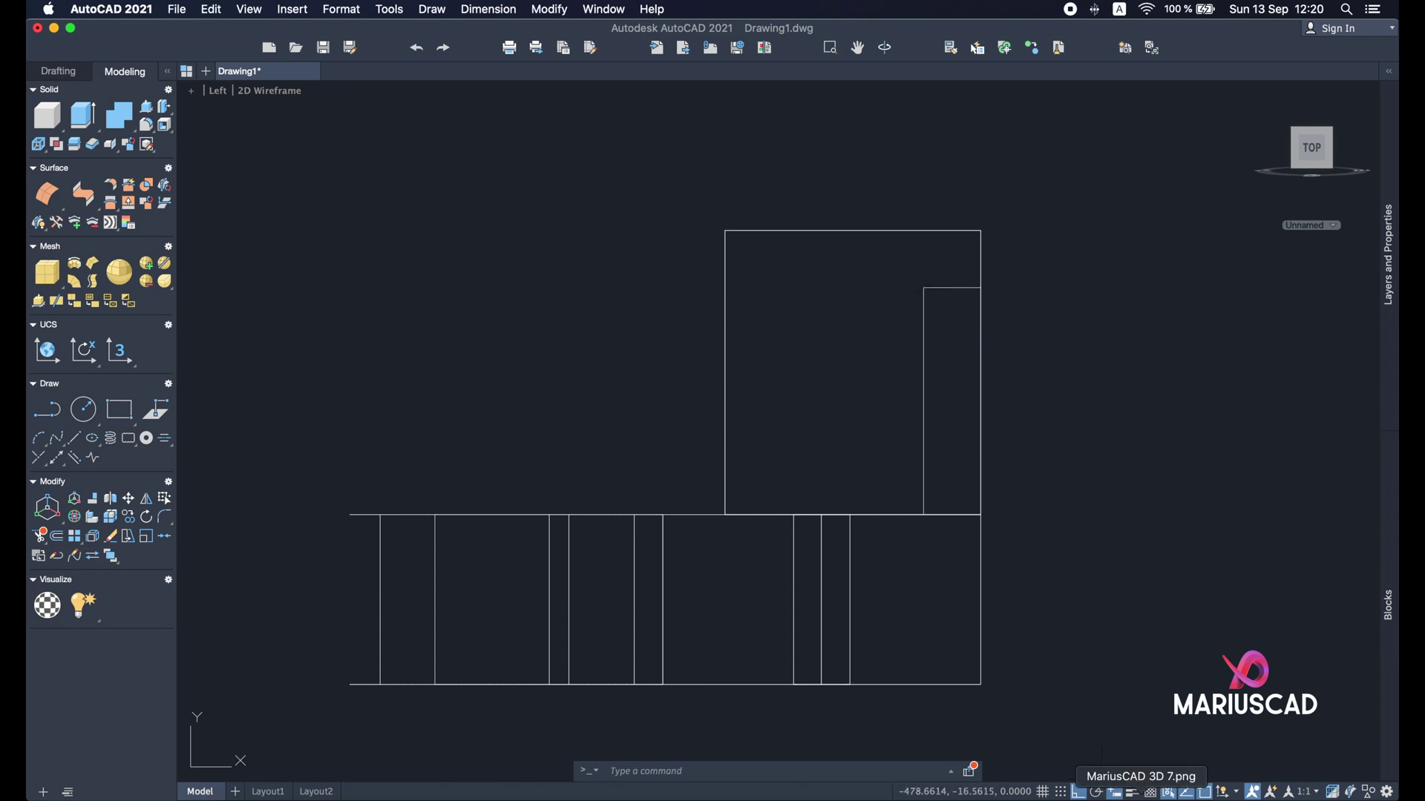
Step: Consult the reference drawing, then draw concentric circles of radius 5 and 10 centred on the helper rectangle's inner upper corner
left_click(1136, 791)
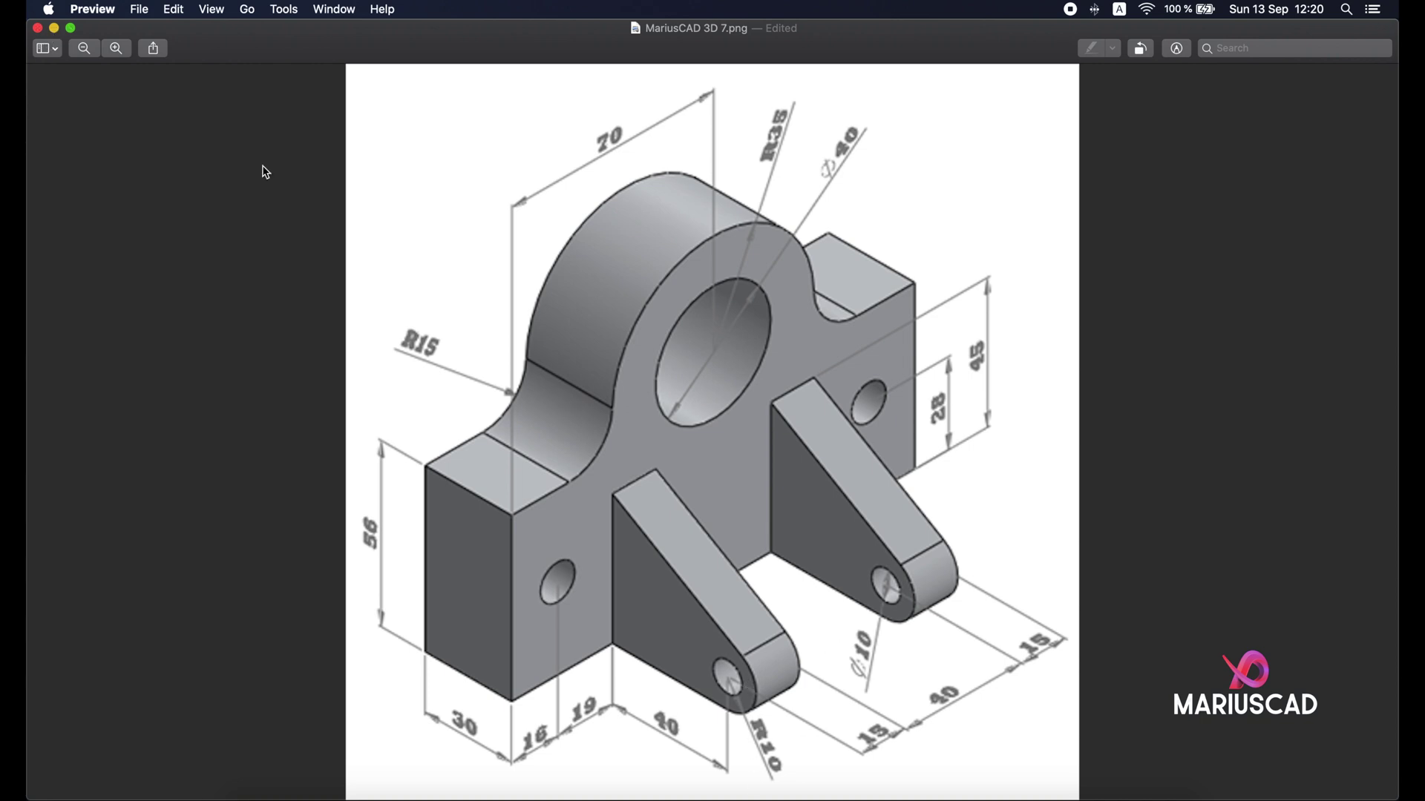
left_click(54, 27)
left_click(831, 482)
key("Escape")
type("m")
key("BackSpace")
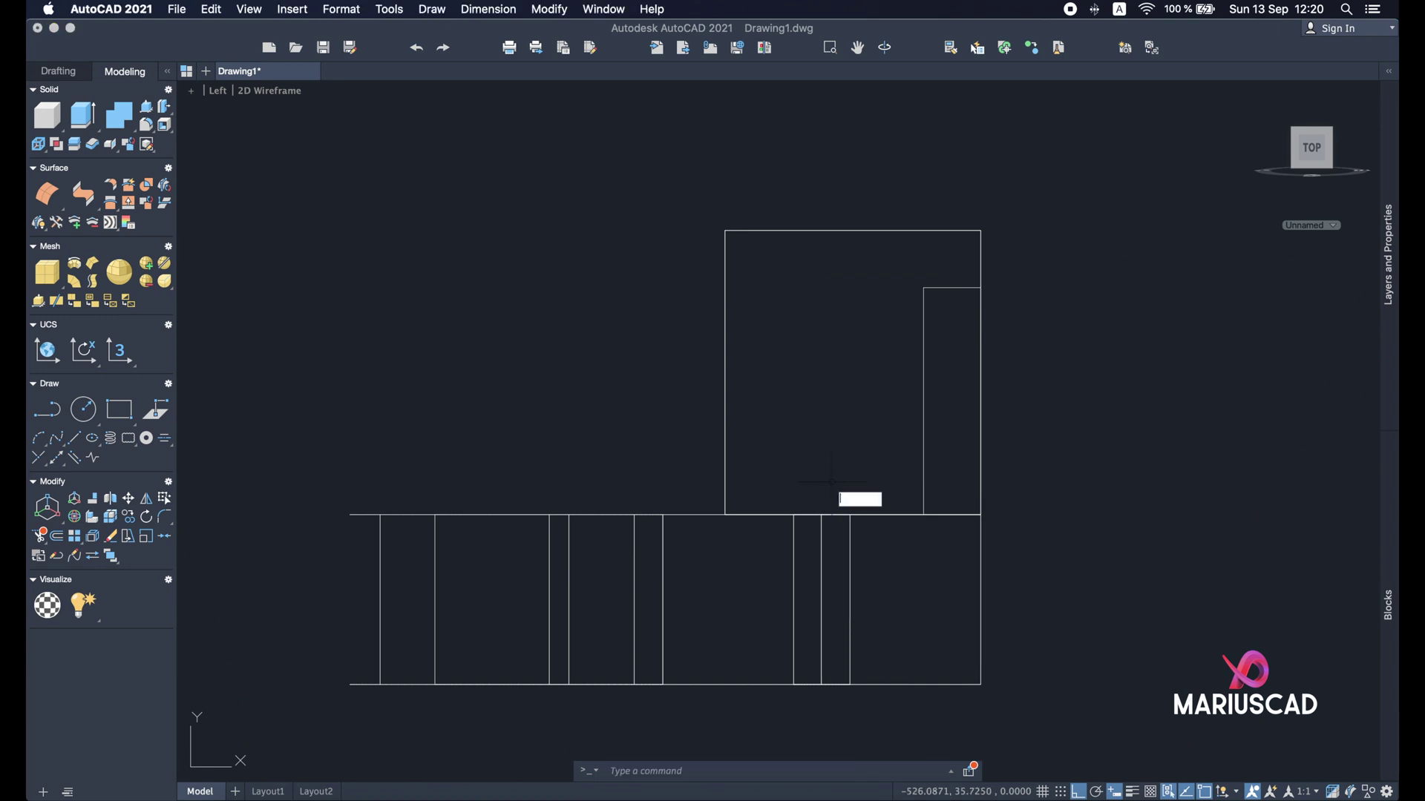
type("cir")
key("Return")
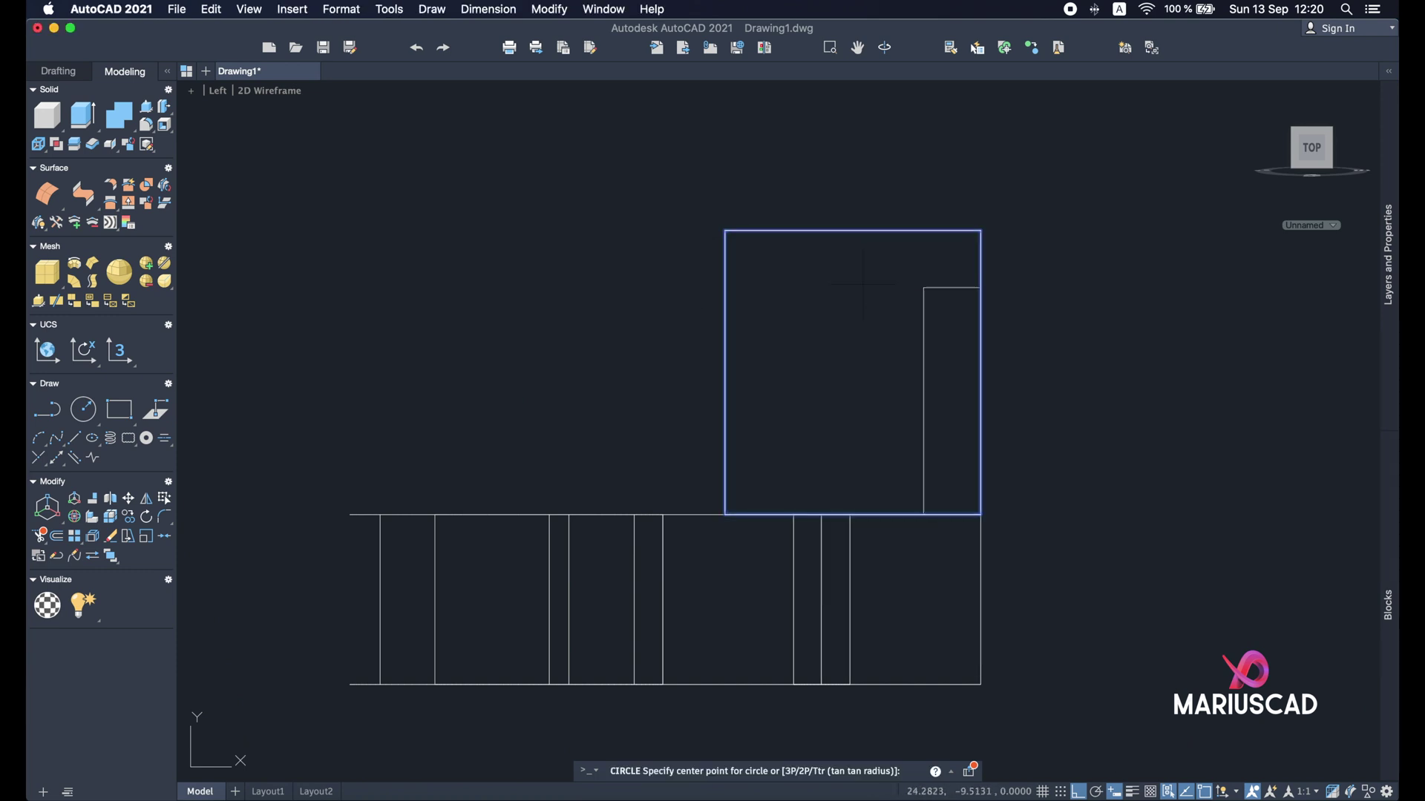
left_click(923, 288)
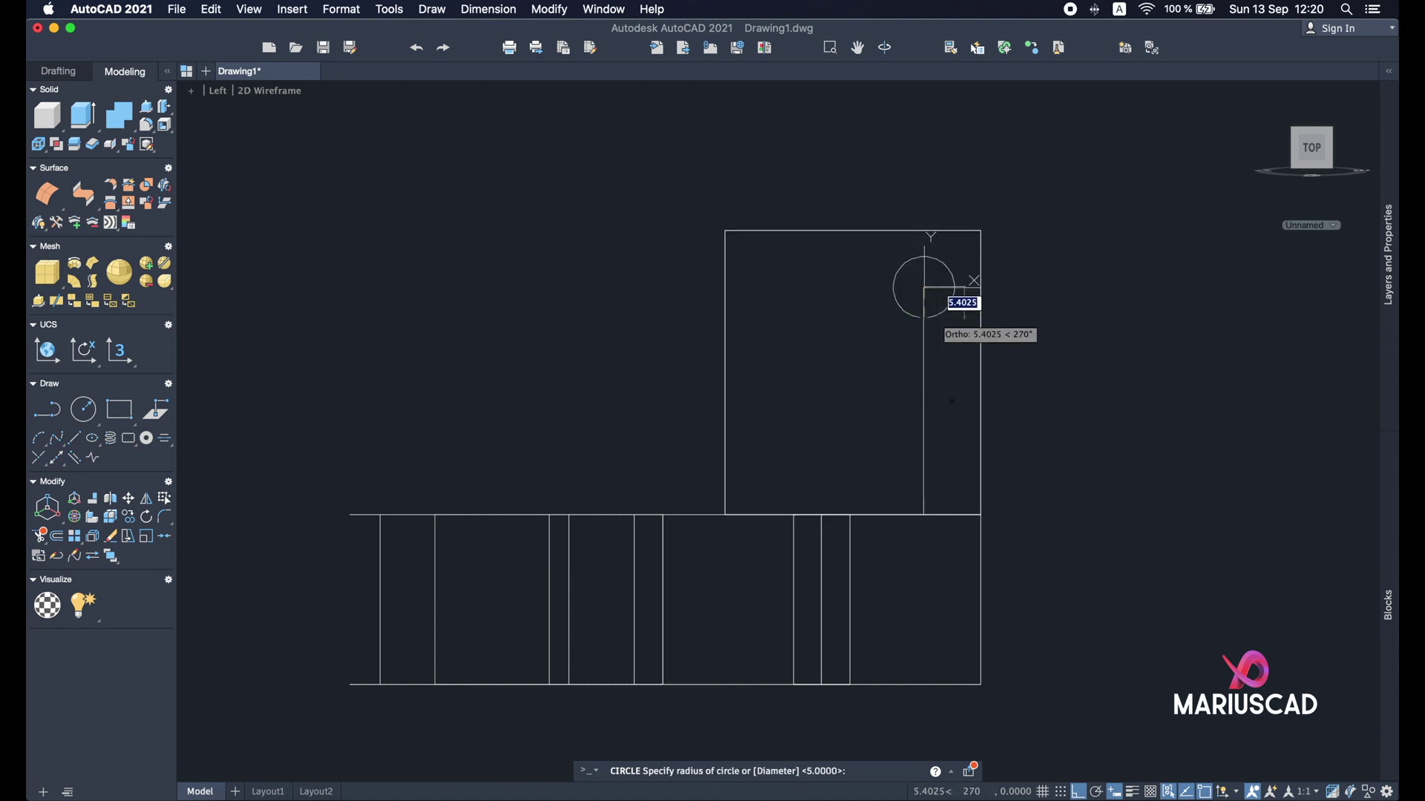
type("5")
key("Return")
type("circ")
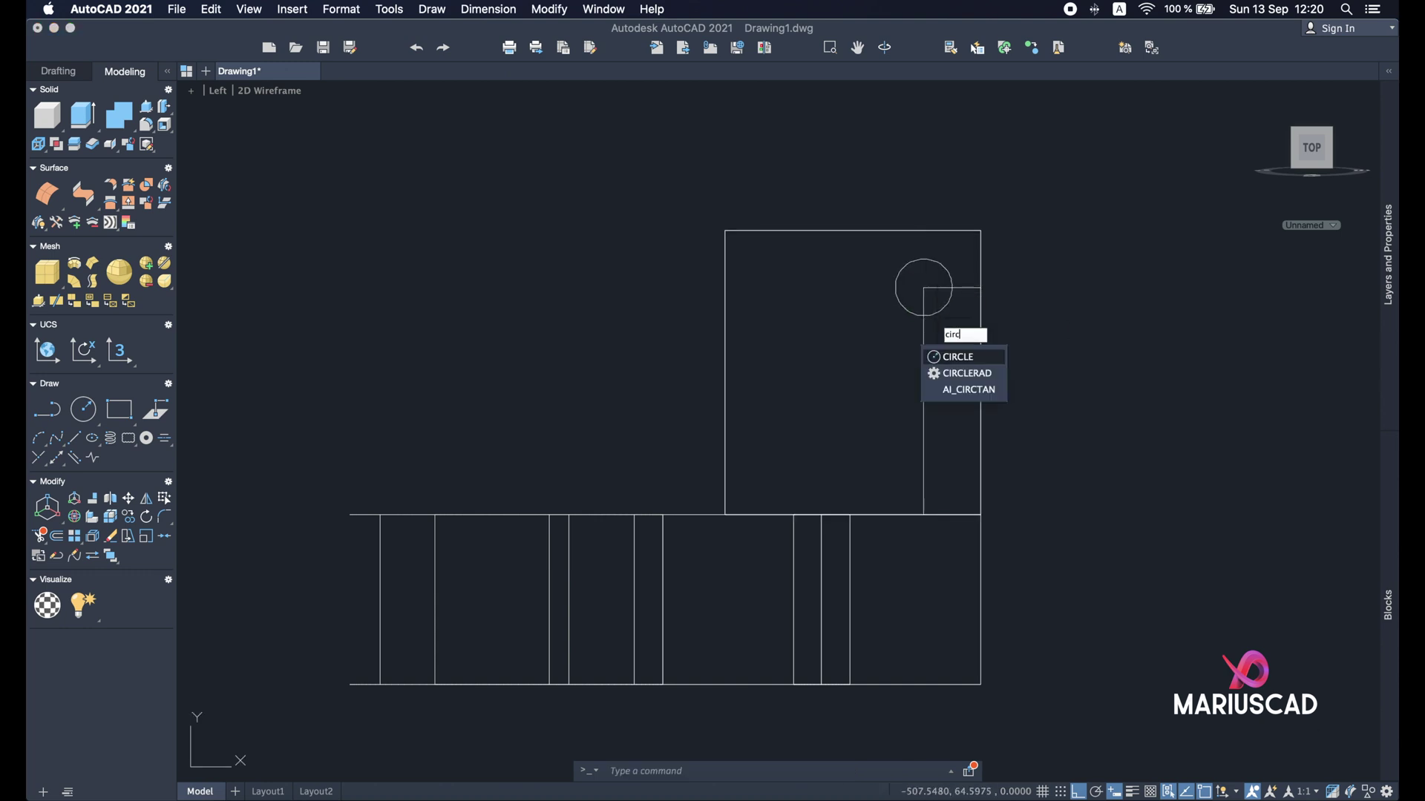
key("Return")
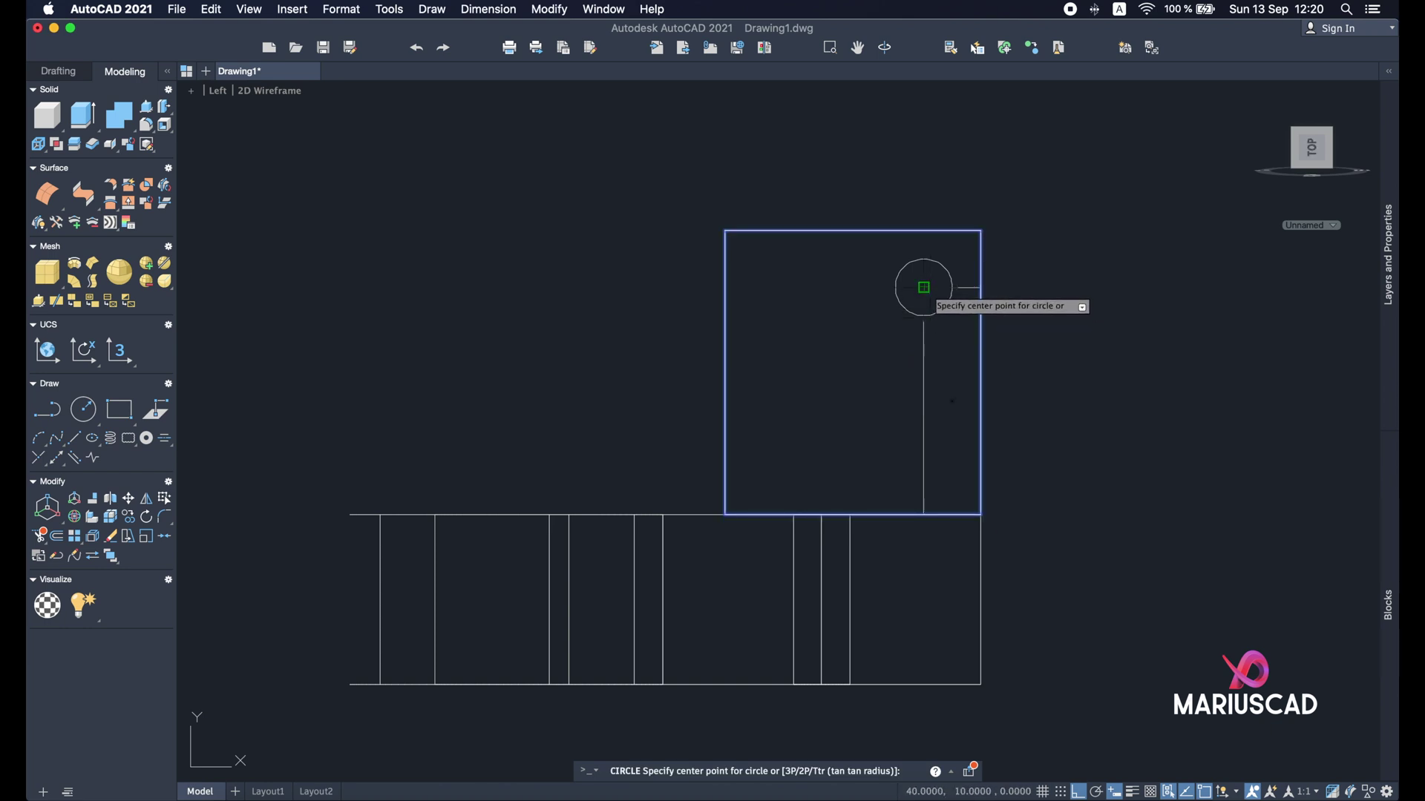
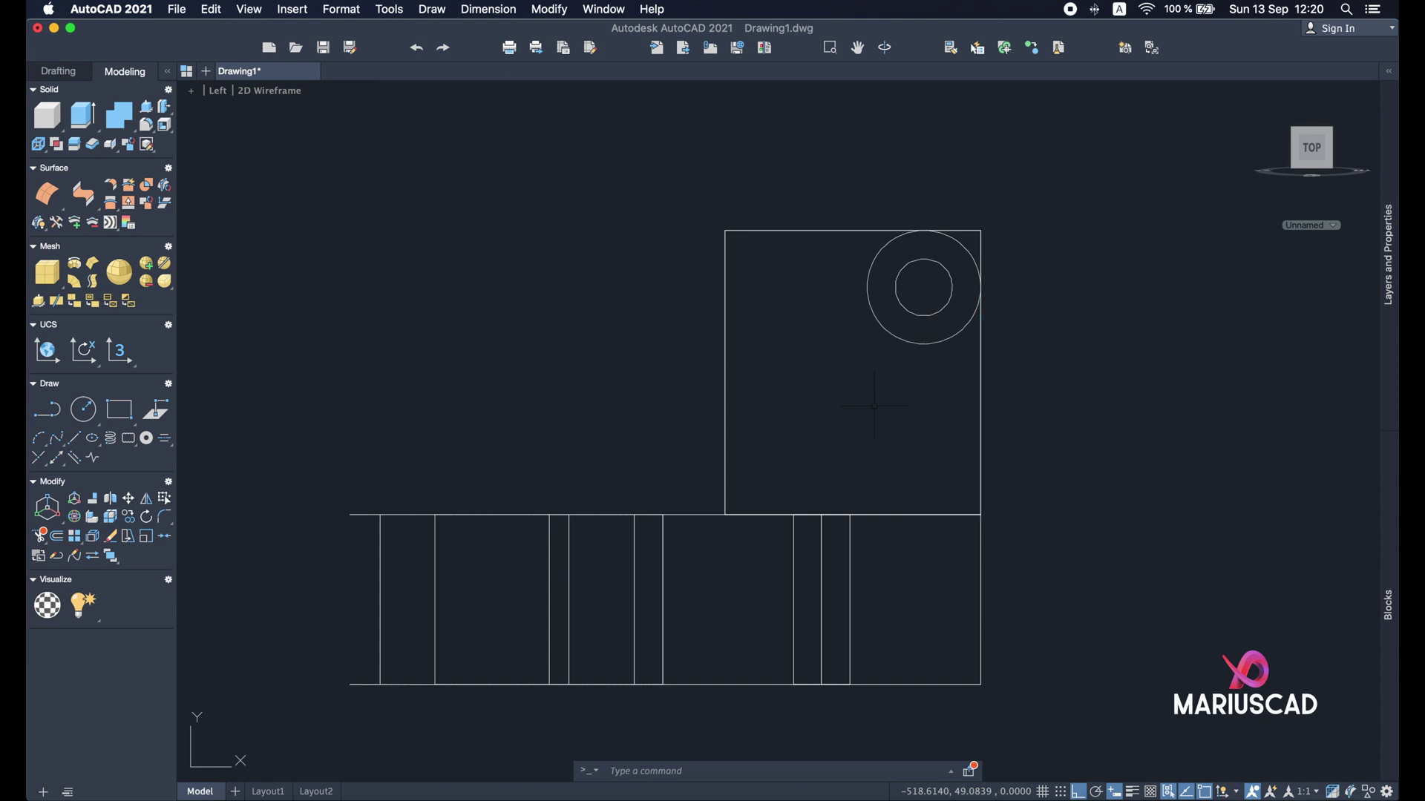
Step: Draw a line from the arm outline's lower-left corner tangent to the outer circle
type("l")
key("Return")
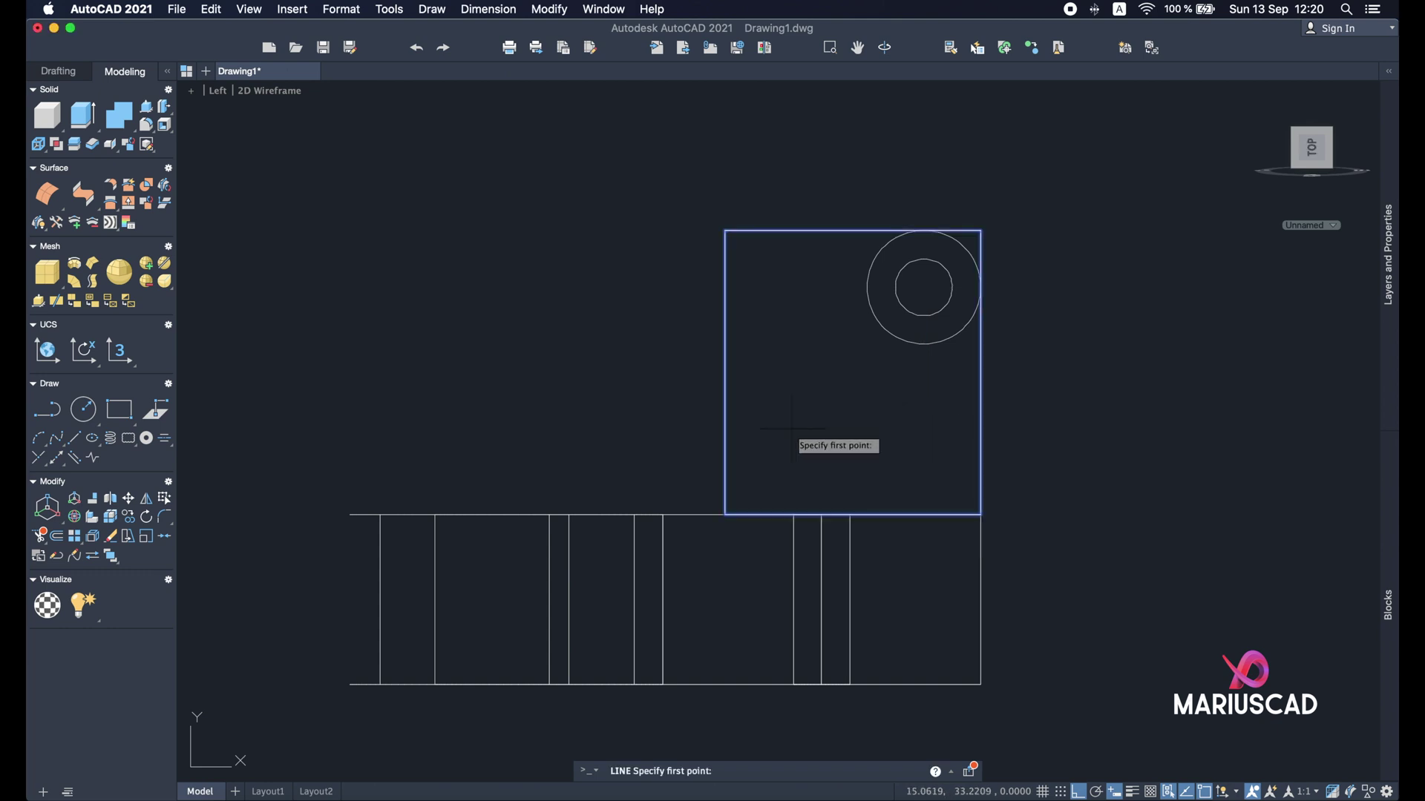
left_click(726, 513)
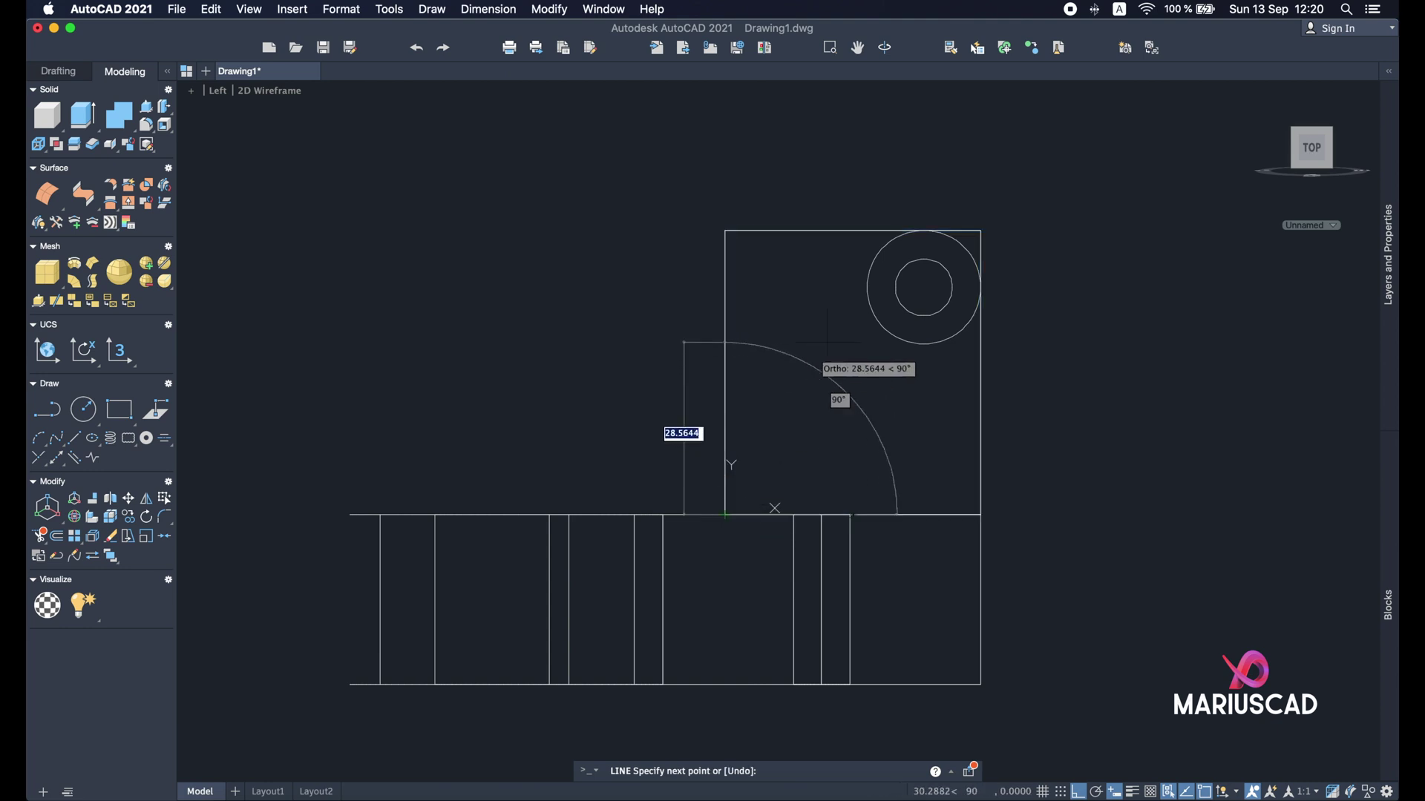
right_click(850, 282, "shift")
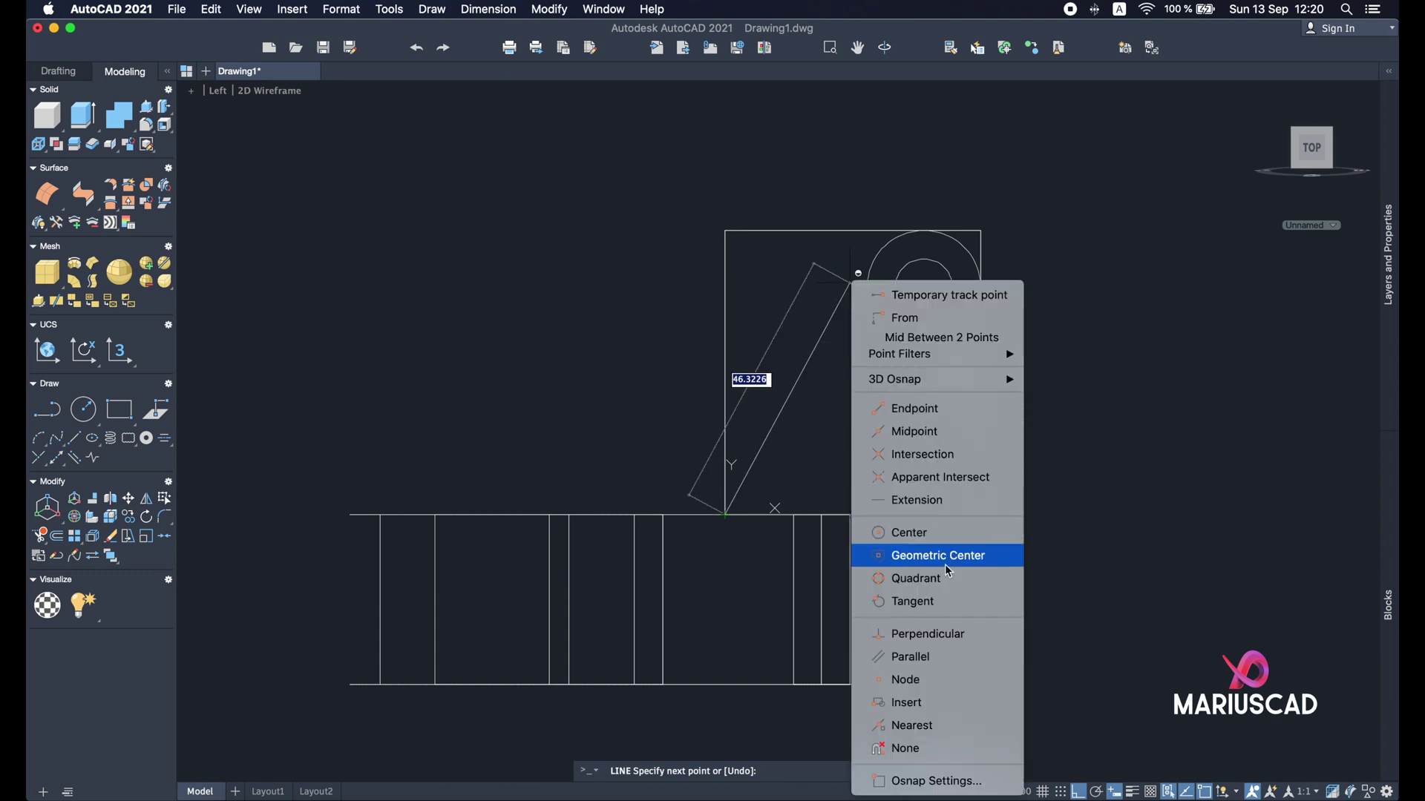
left_click(948, 599)
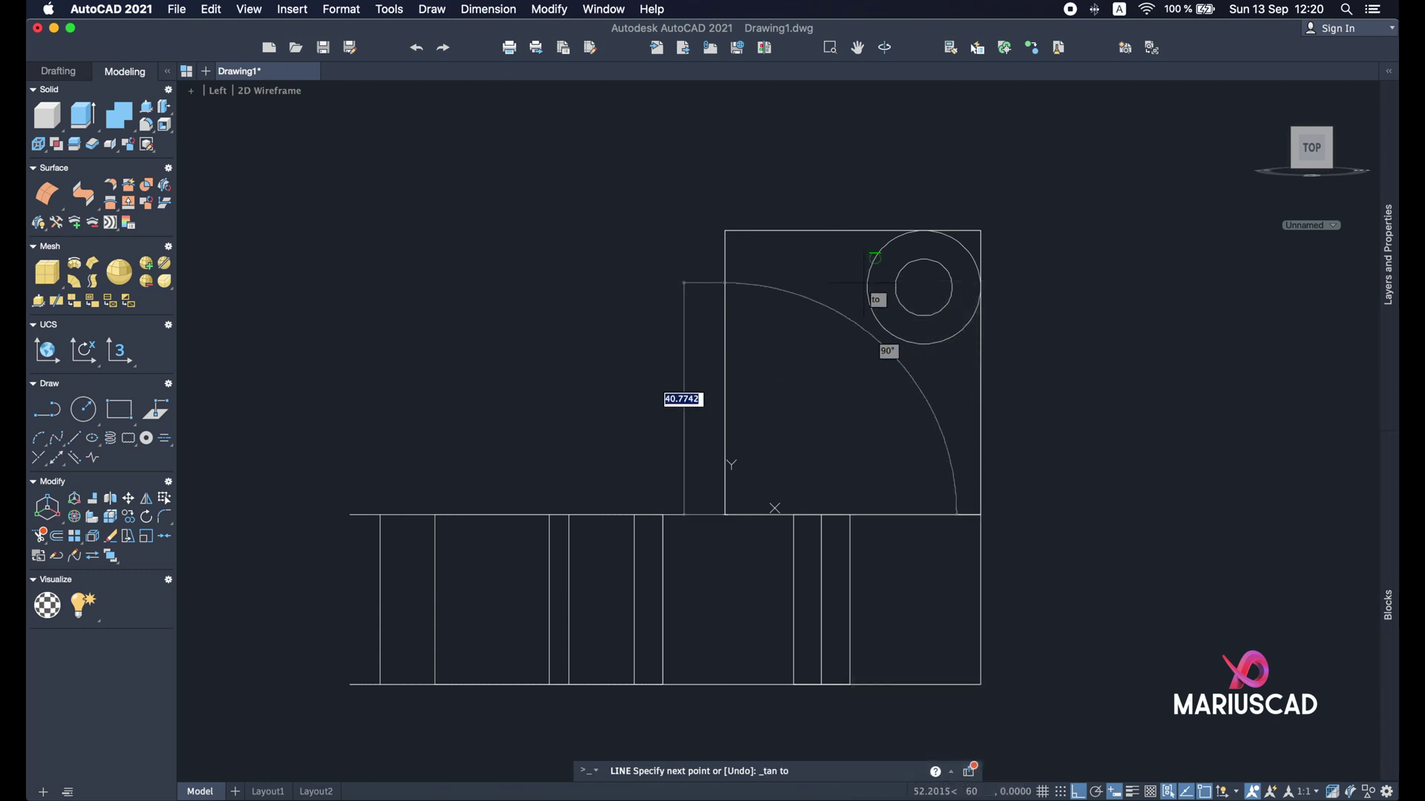
left_click(867, 287)
key("Return")
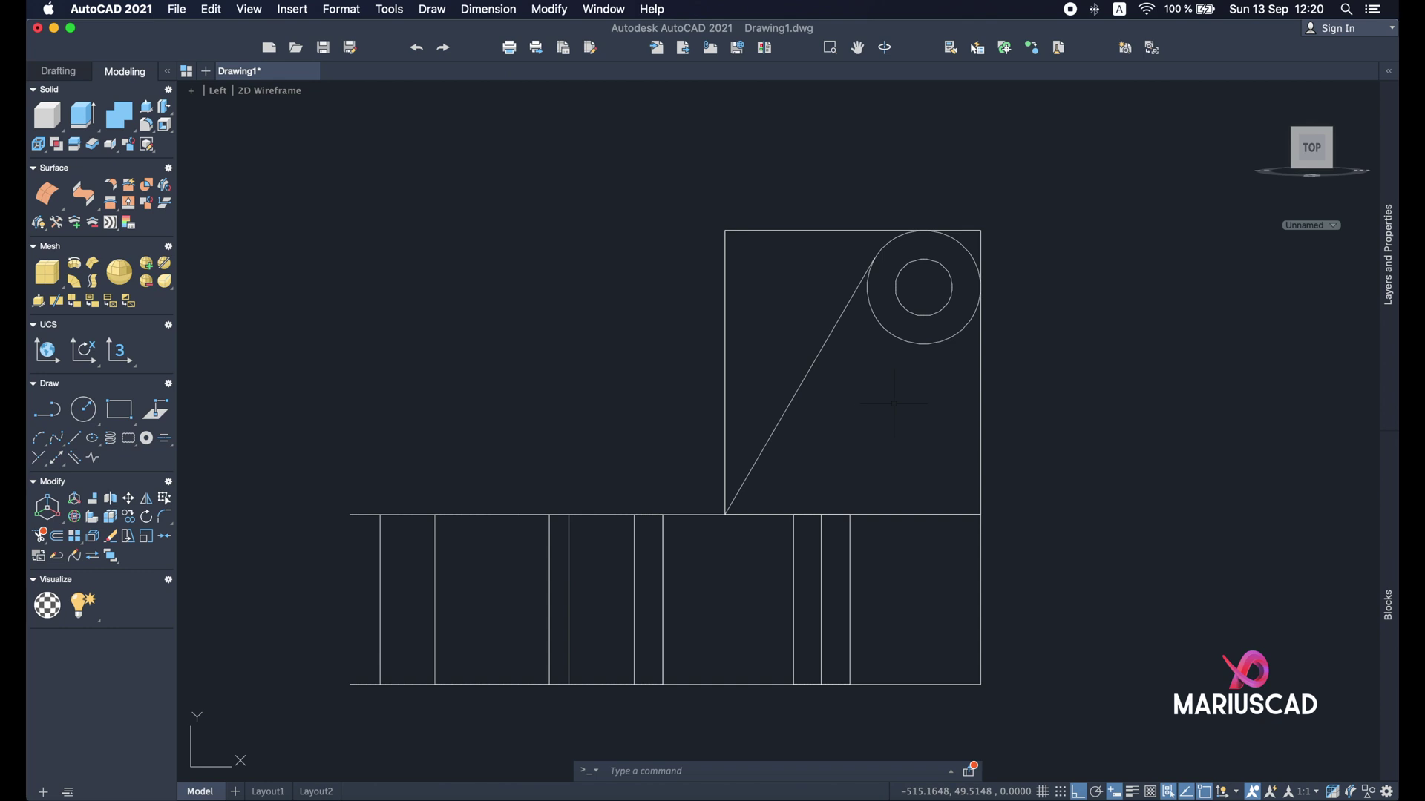
Step: Press-pull the area outside the tangent line through the first arm's thickness to cut its sloped side
middle_click_drag(840, 391, 983, 458, "shift")
middle_click_drag(1022, 328, 927, 409)
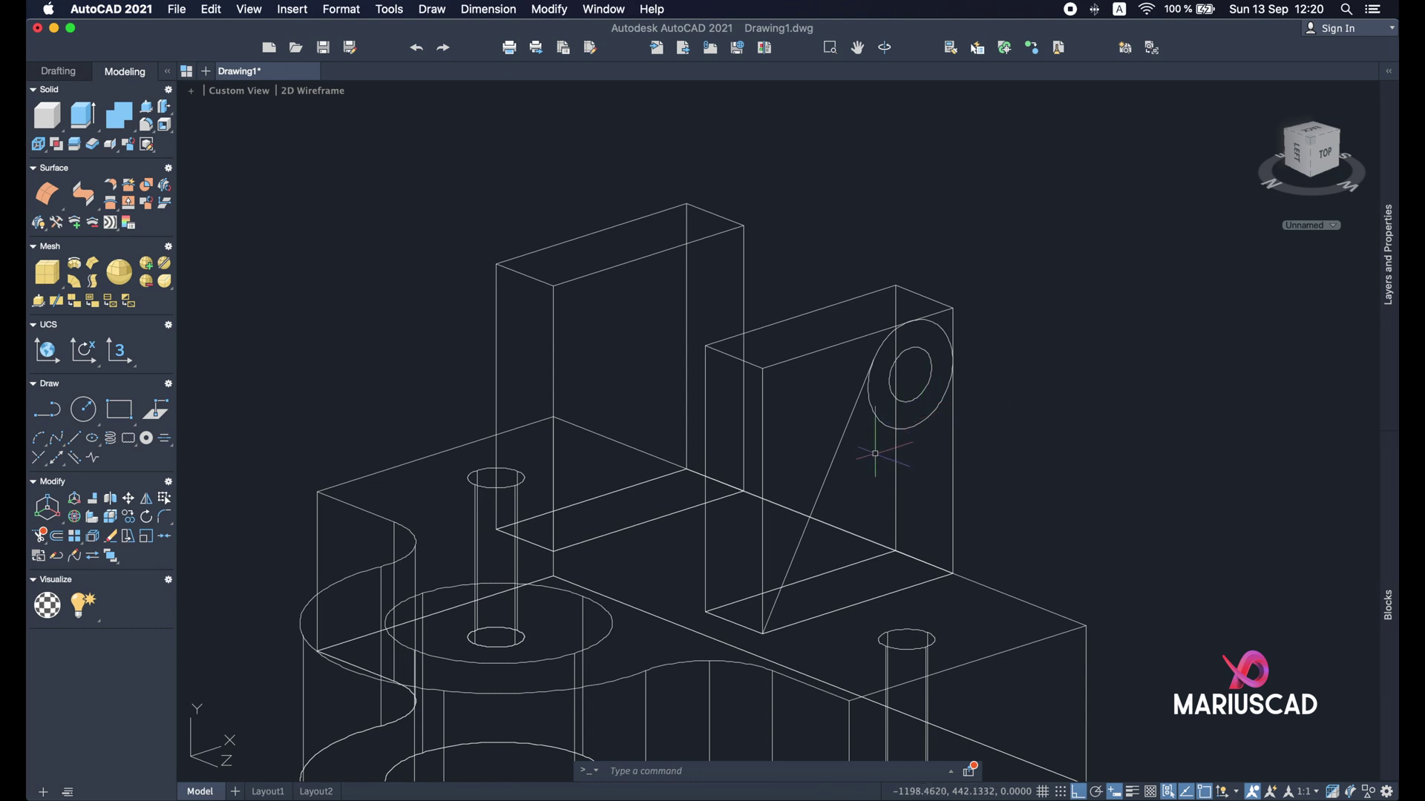
left_click(147, 113)
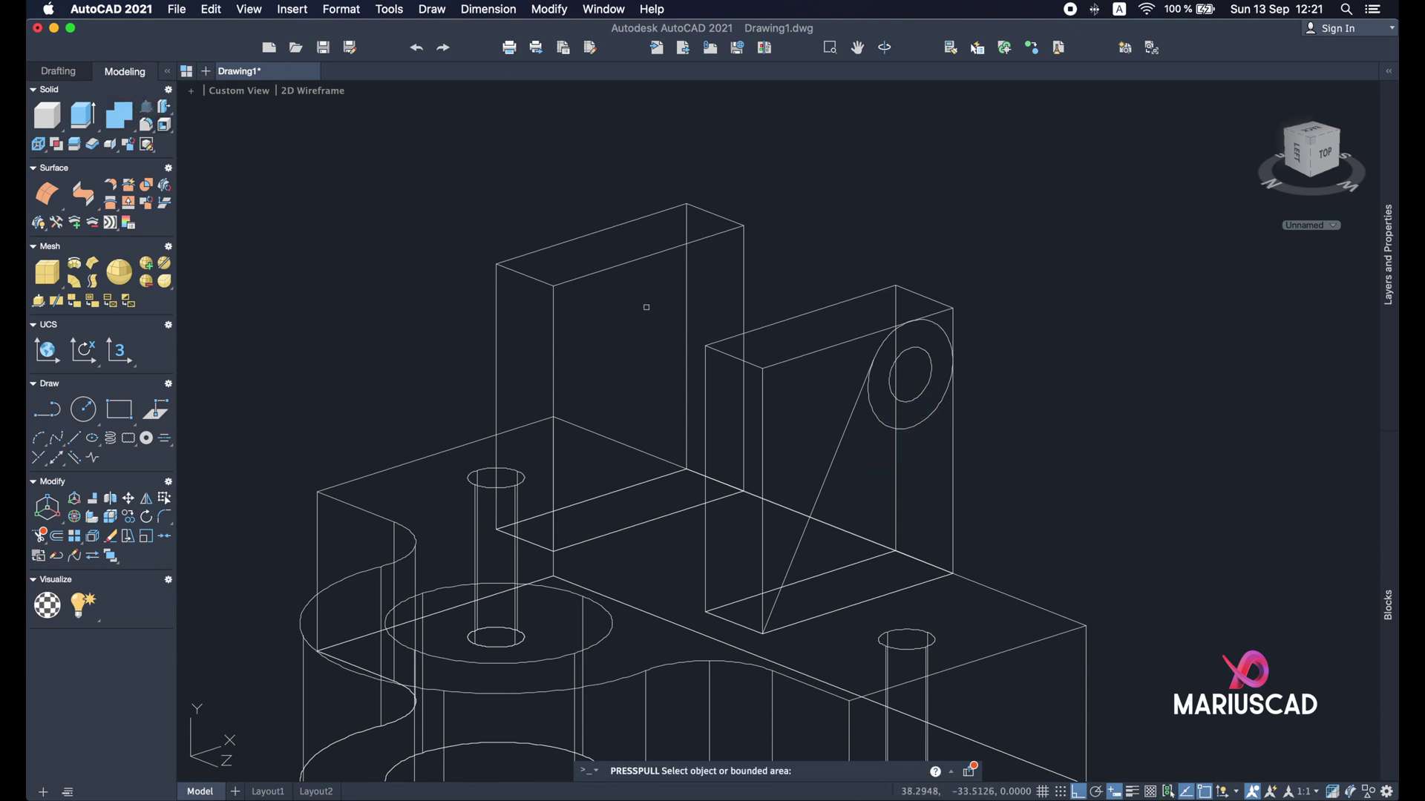
left_click(799, 409)
left_click(359, 239)
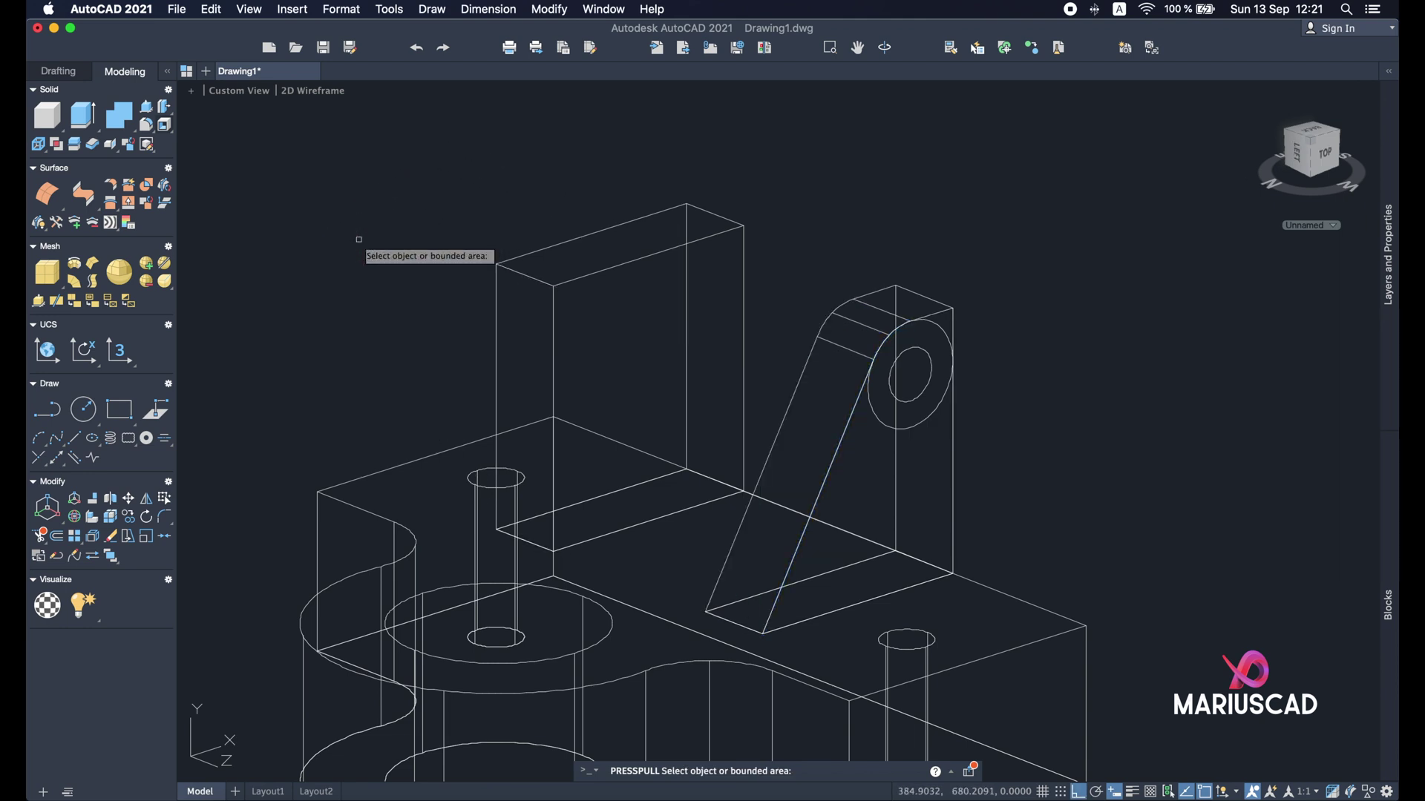
Step: Press-pull away the first arm's remaining corner outside the outer circle to round its end
middle_click_drag(1072, 371, 685, 390)
middle_click_drag(843, 343, 651, 370, "shift")
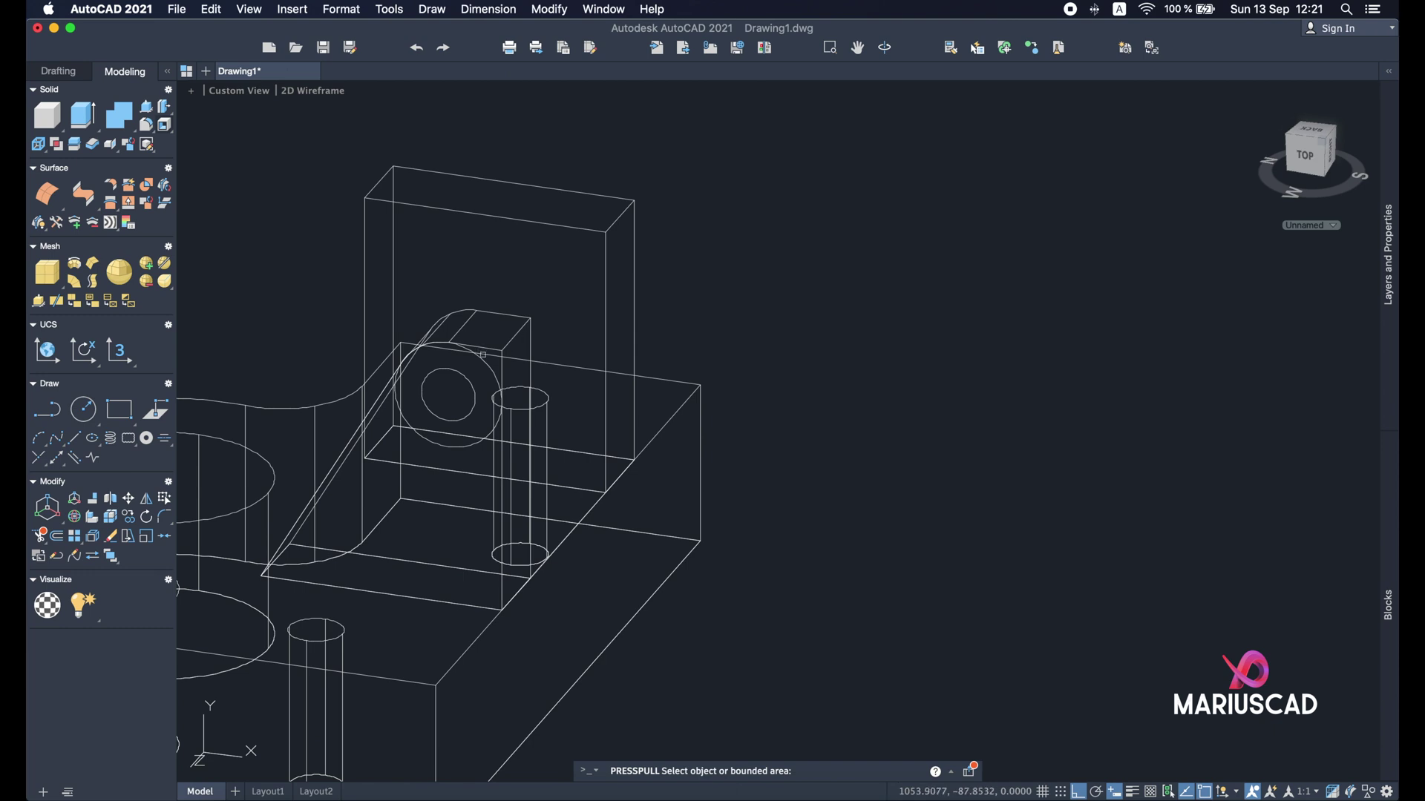
left_click(492, 364)
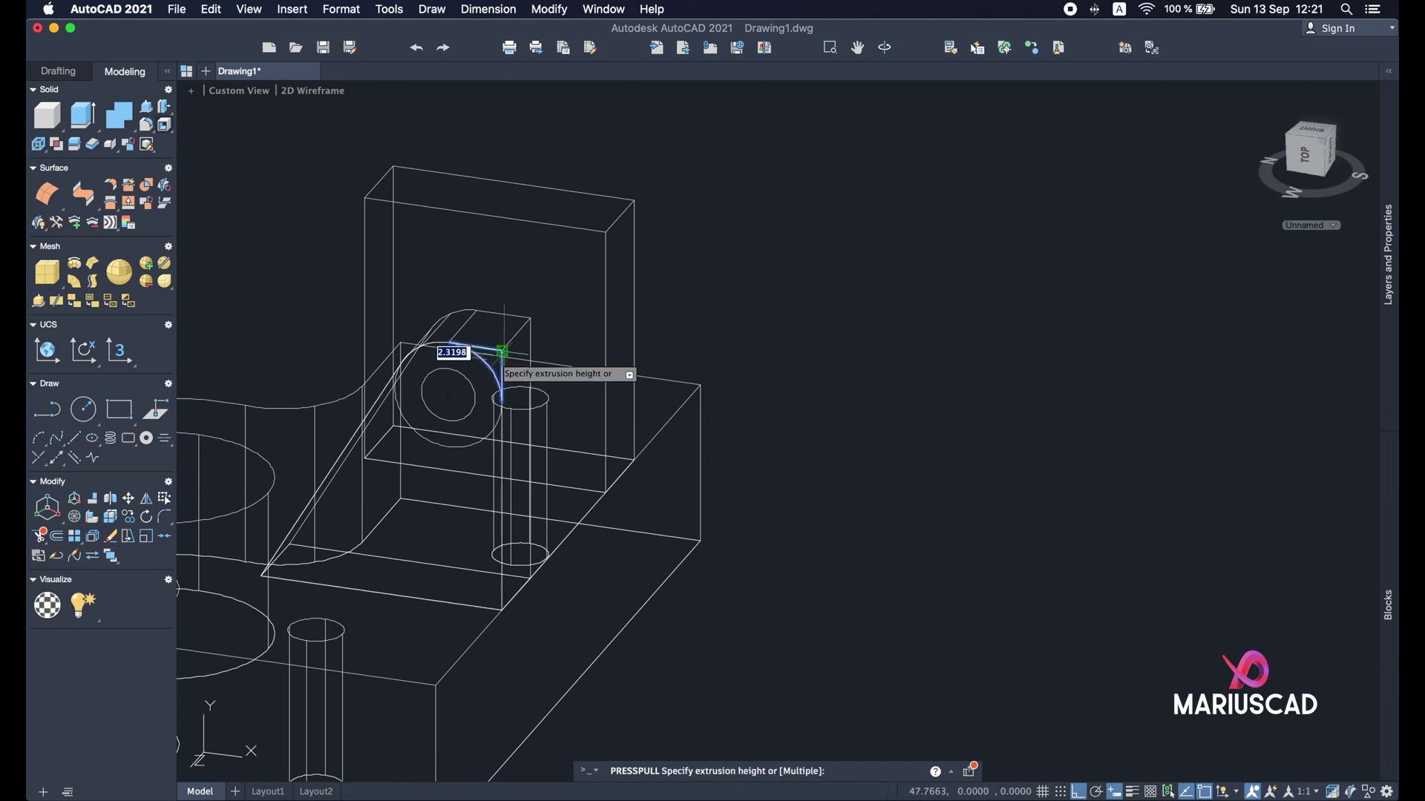
left_click(758, 208)
scroll(739, 482, "up", 5)
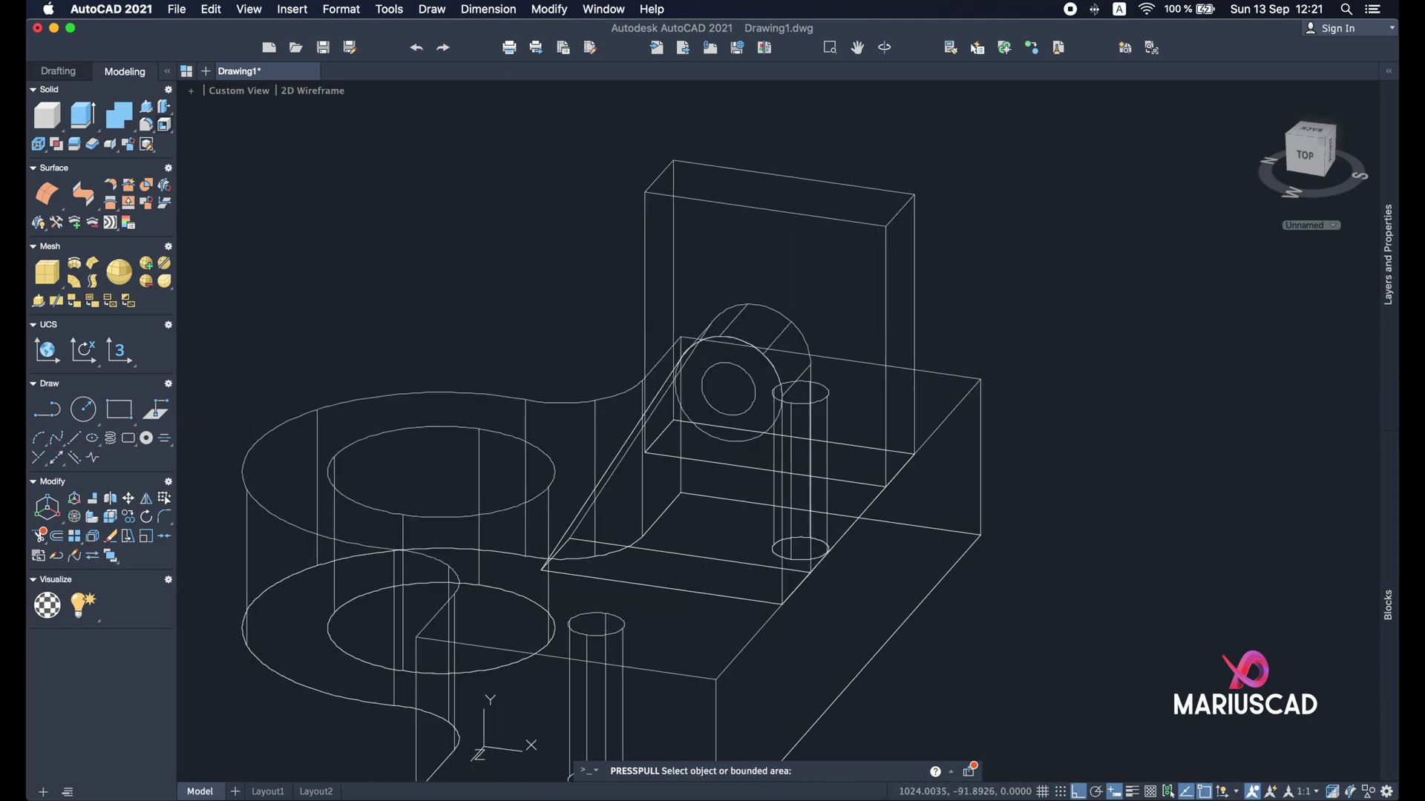
key("Escape")
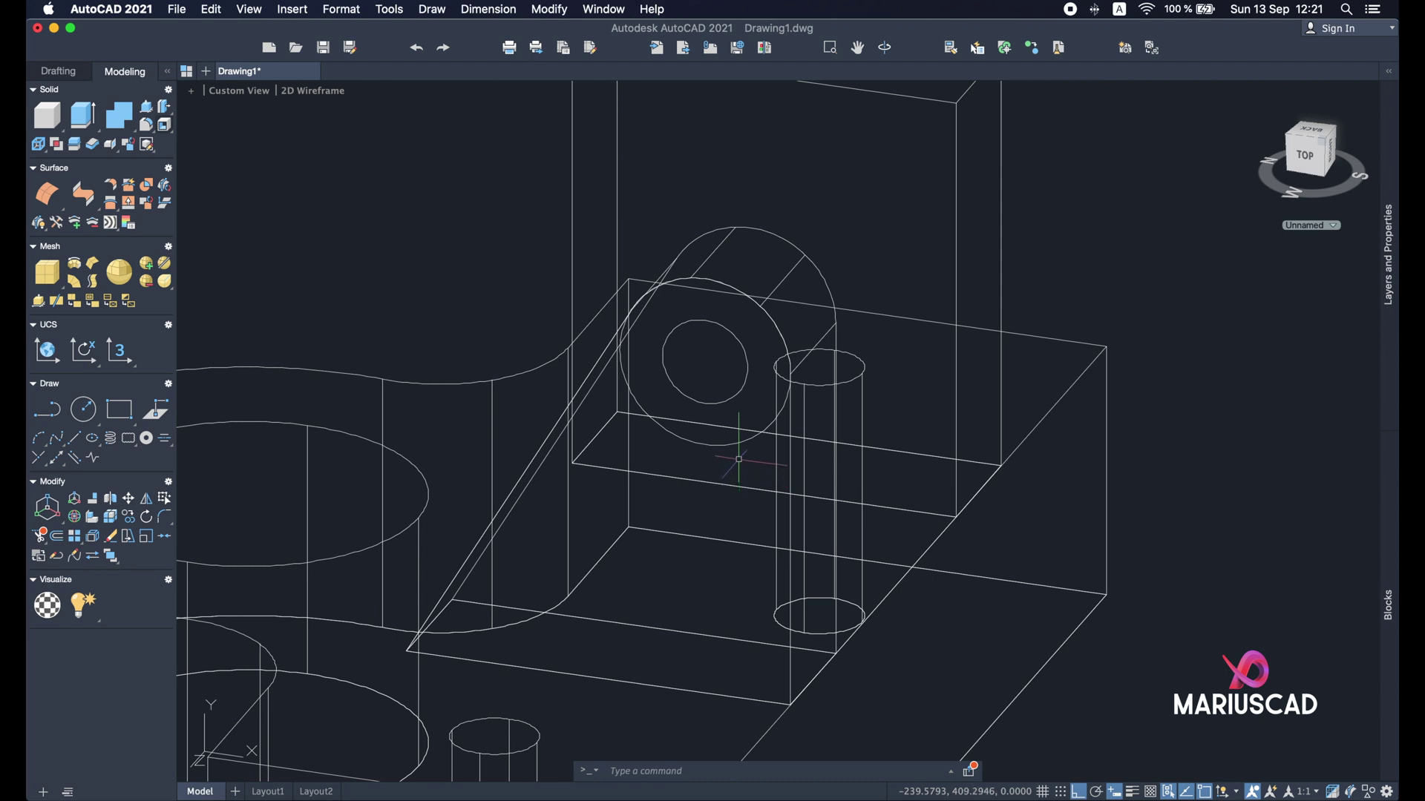
Step: Copy both circles and the tangent line from the first arm's base corner to the matching base corner of the second arm
left_click(768, 420)
left_click(734, 394)
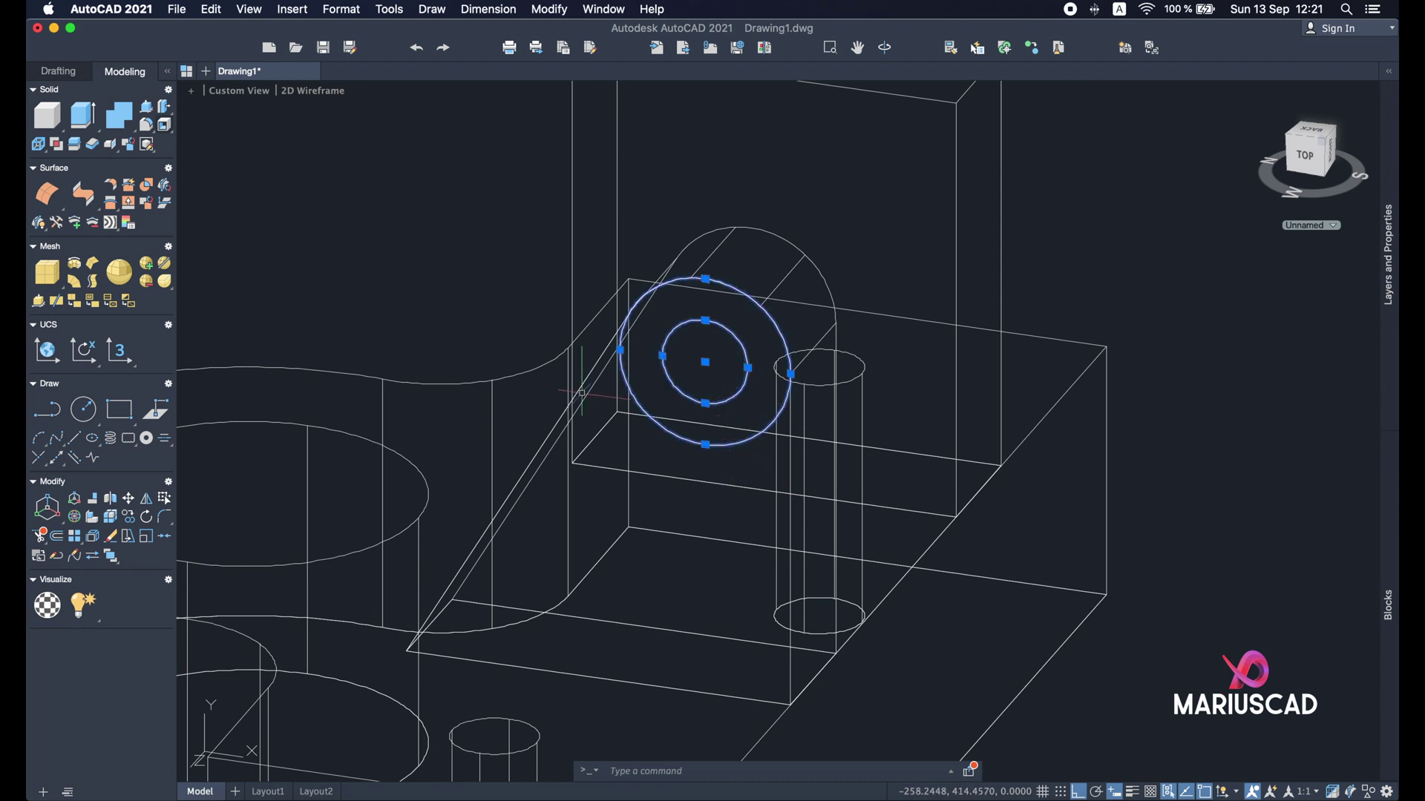
left_click(571, 394)
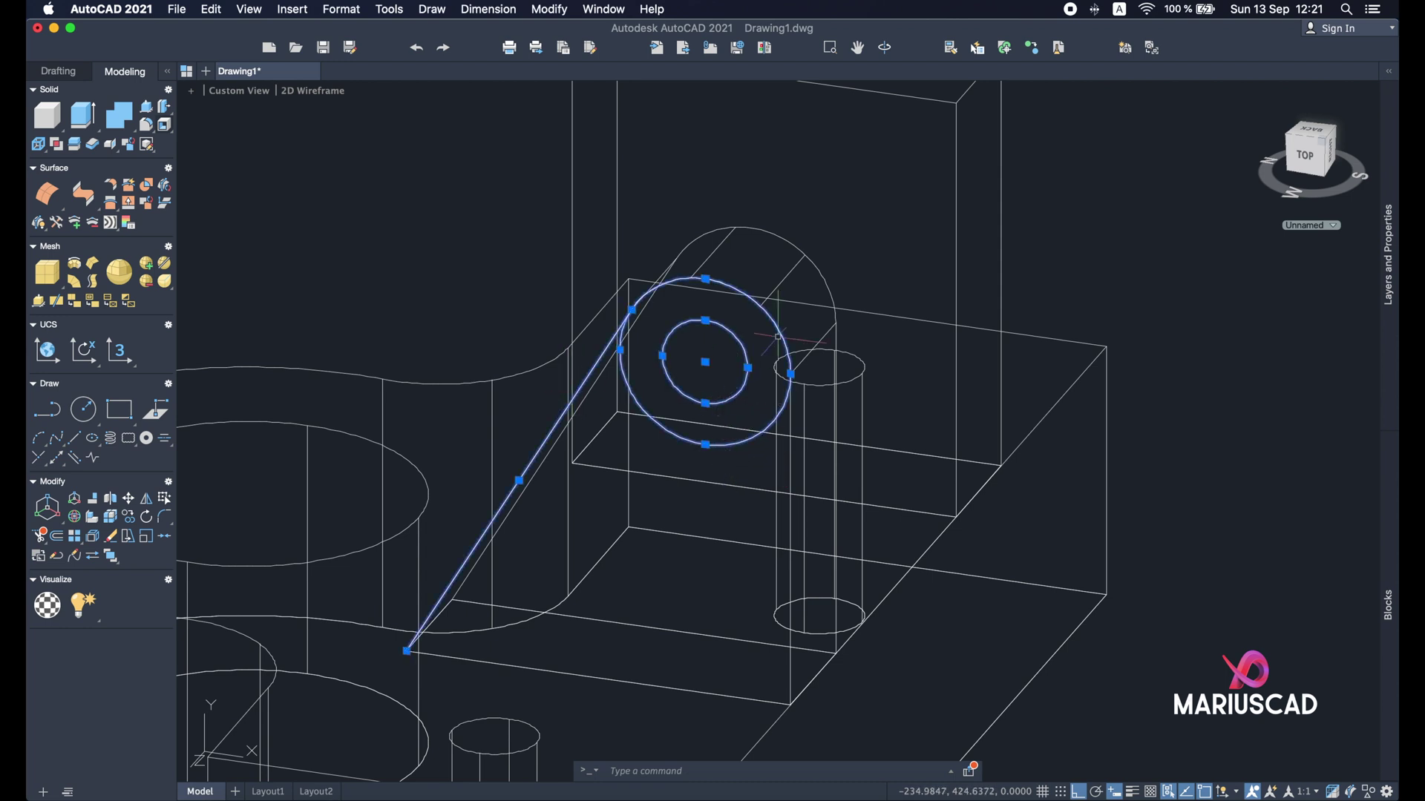
type("c")
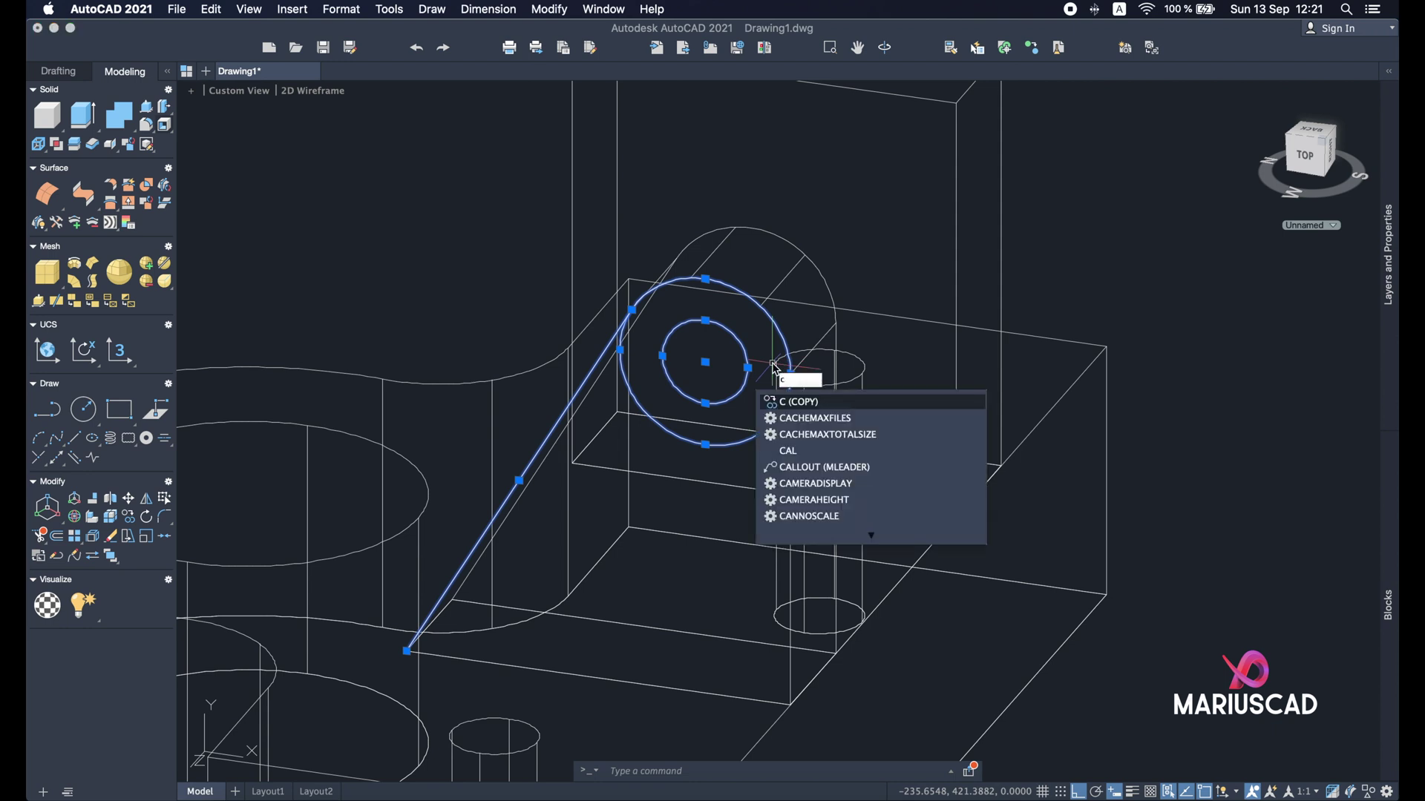
key("Return")
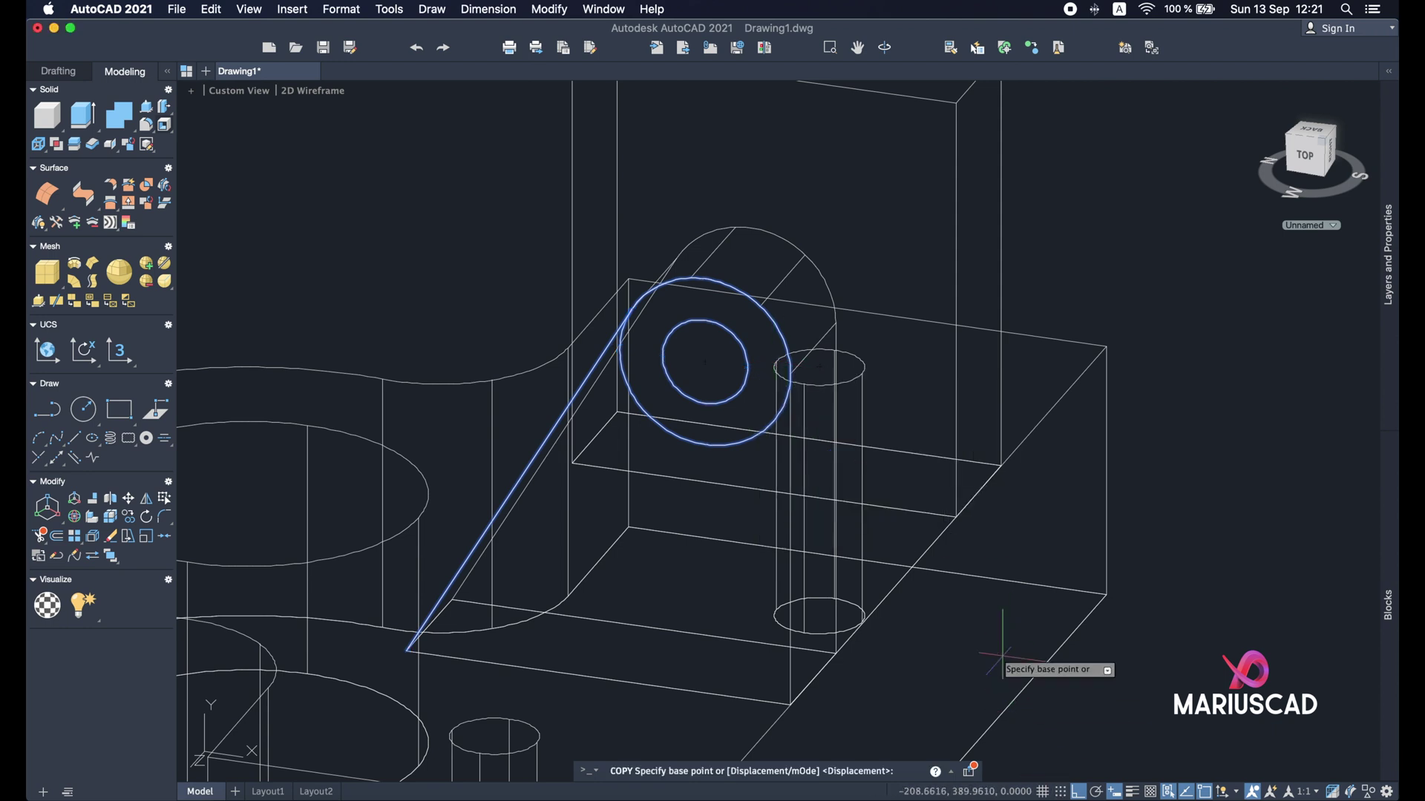
left_click(790, 705)
middle_click_drag(843, 652, 923, 599, "shift")
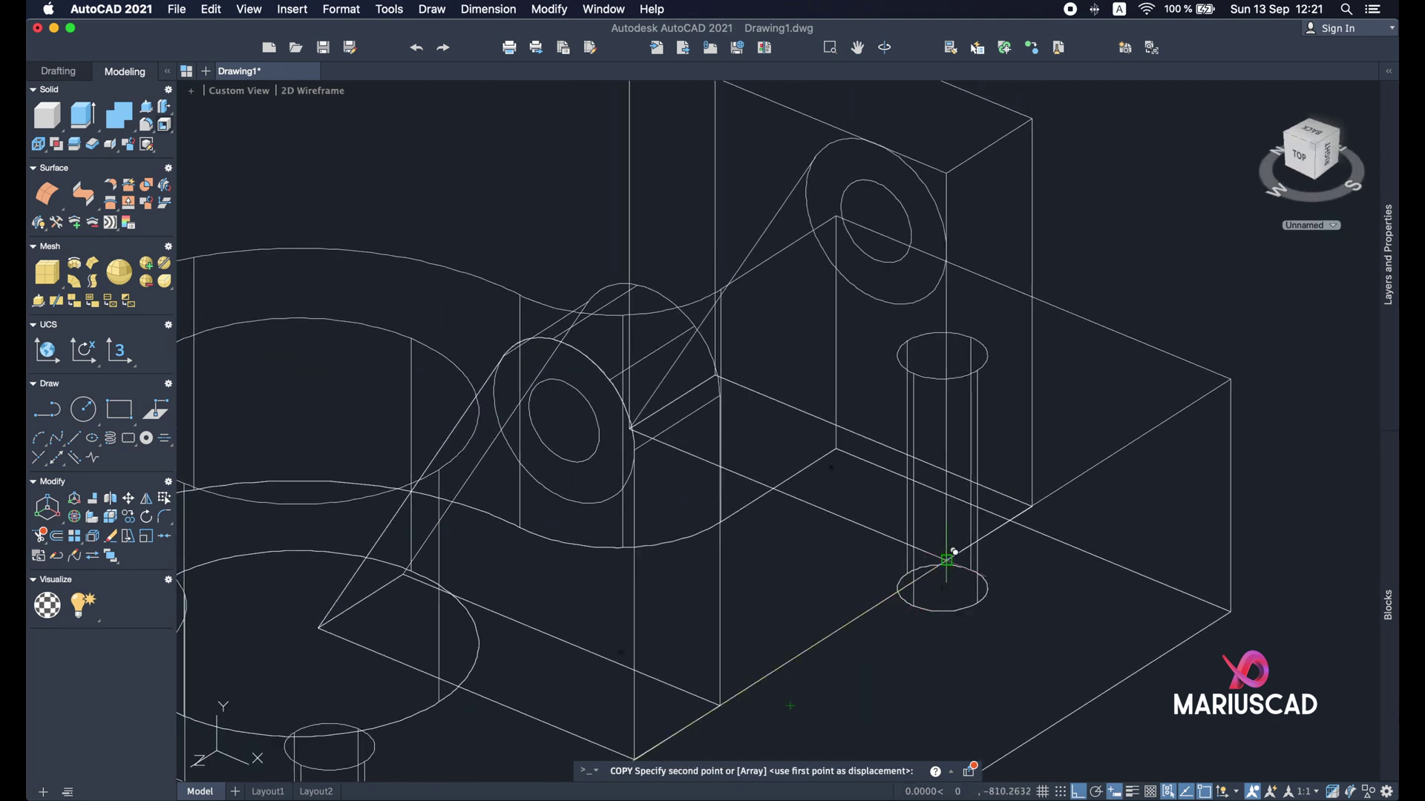
key("Escape")
Step: Press-pull the area outside the copied tangent line through the second arm to cut its sloped side
middle_click_drag(947, 559, 891, 297, "shift")
key("ctrl+shift+e")
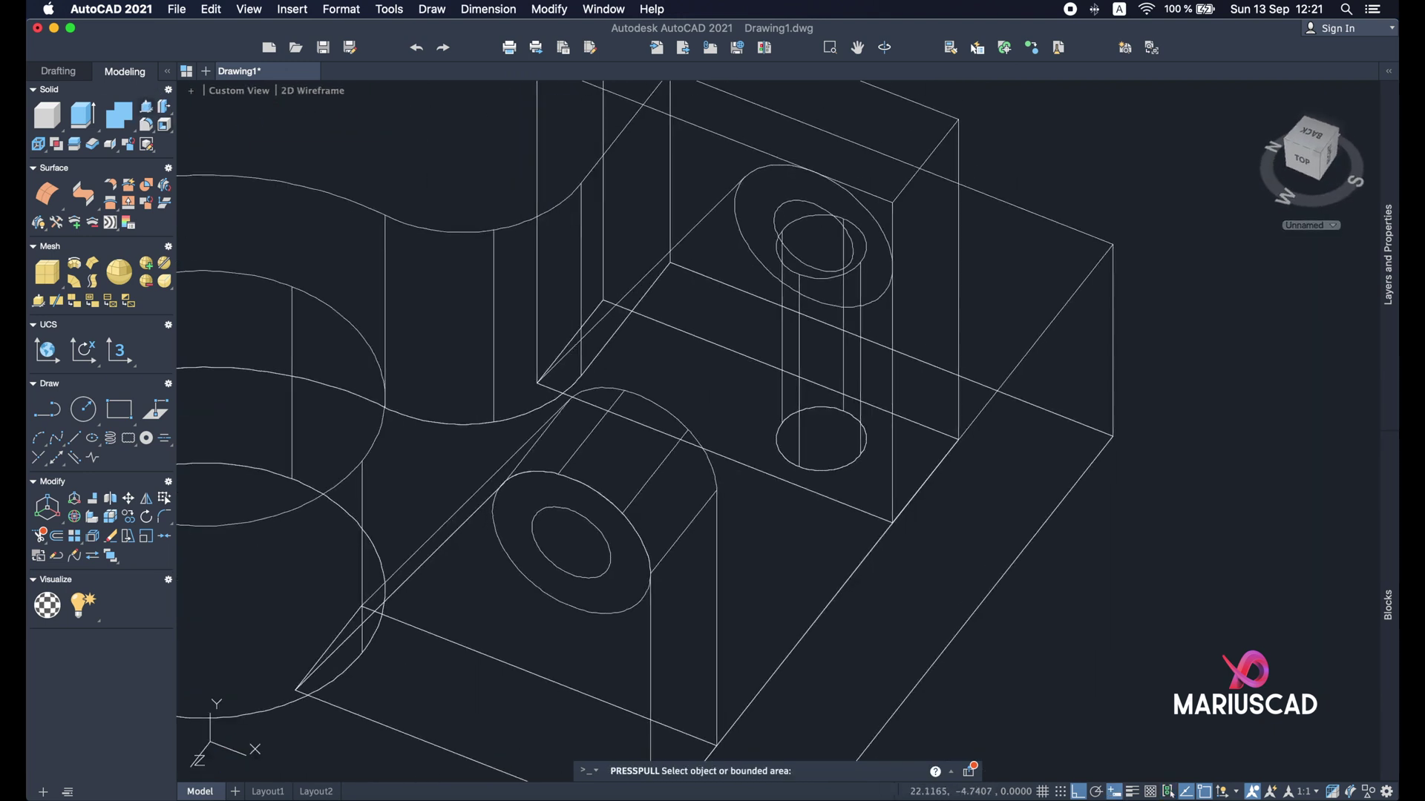
left_click(664, 167)
middle_click_drag(669, 158, 731, 260, "shift")
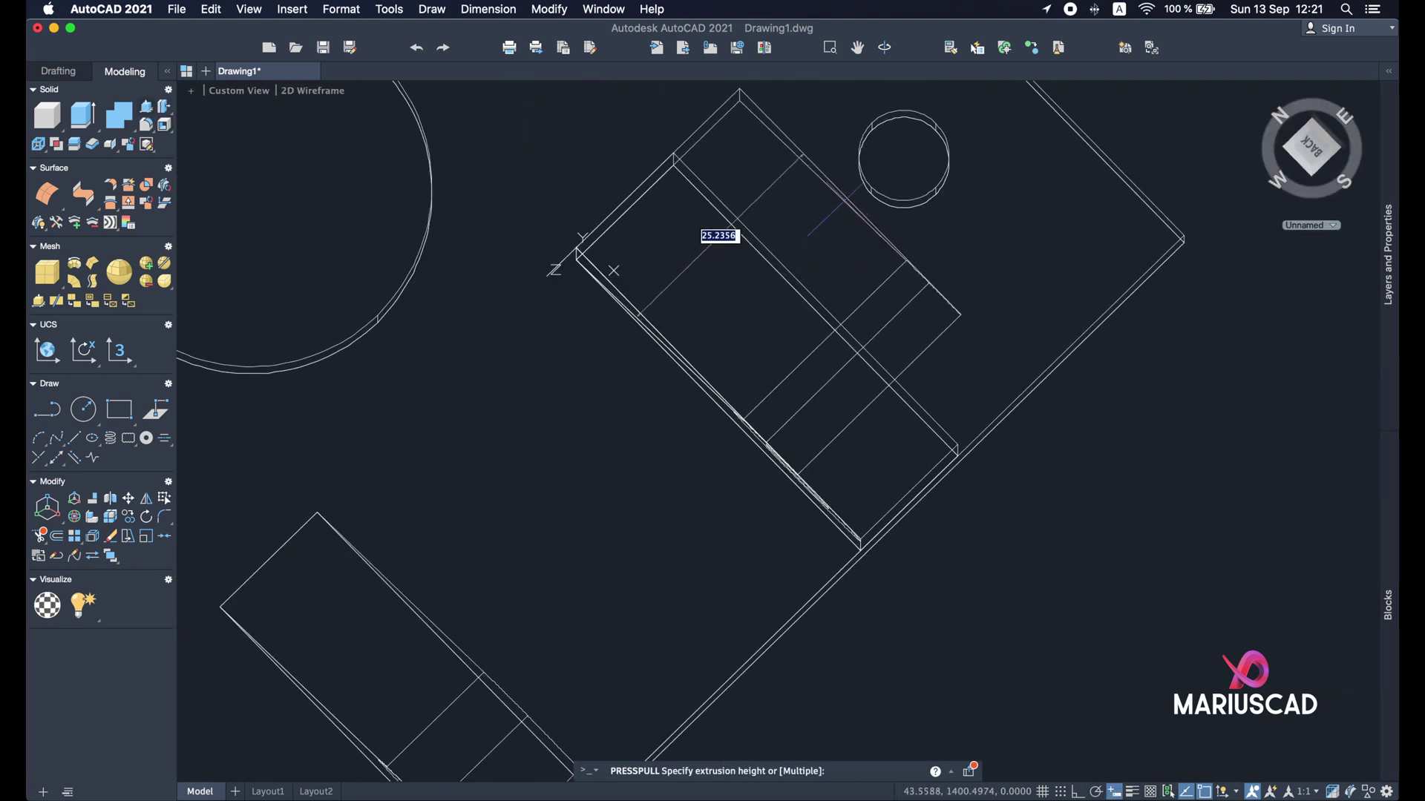
left_click(946, 342)
middle_click_drag(946, 341, 779, 311, "shift")
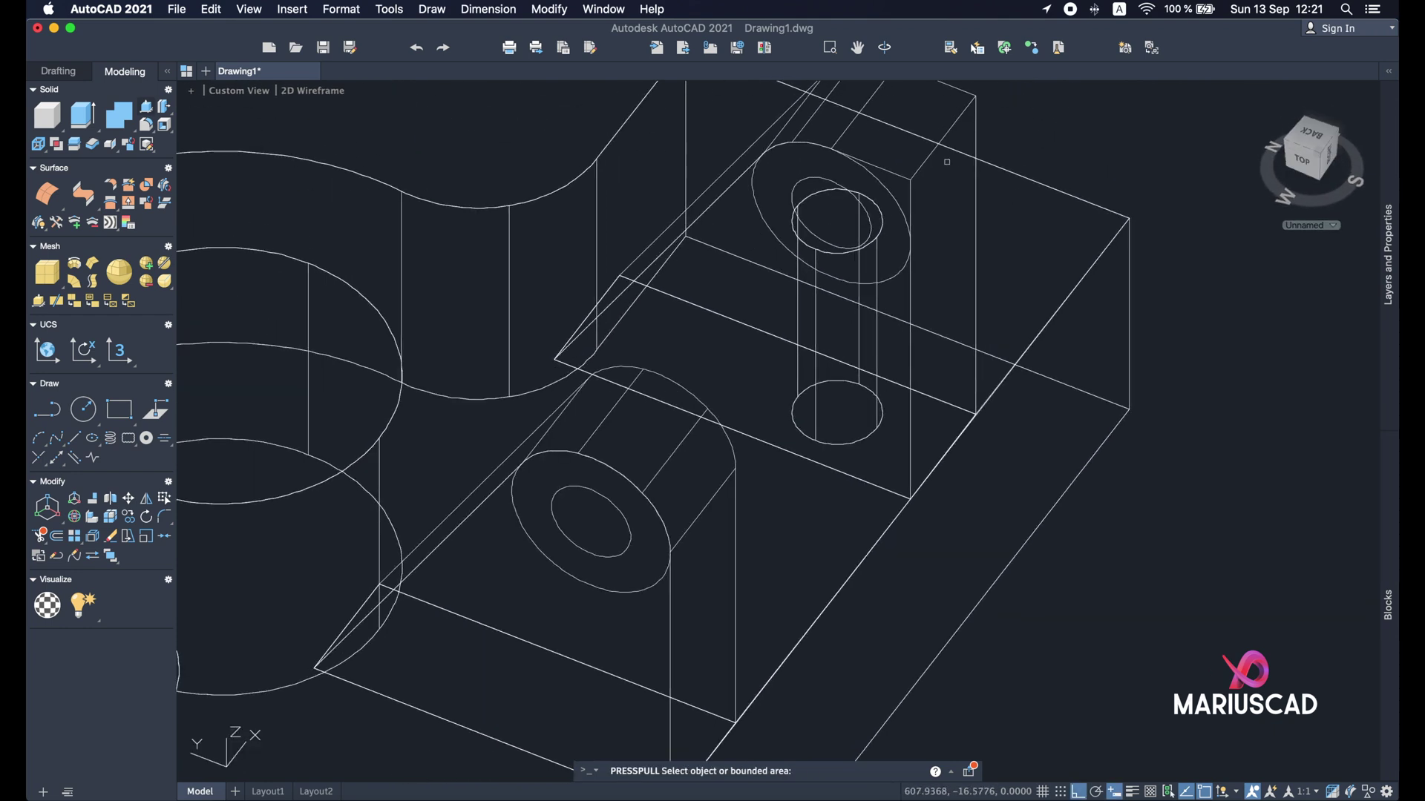
Step: Press-pull away the second arm's corner outside the copied outer circle to round its end
middle_click_drag(904, 186, 902, 258, "shift")
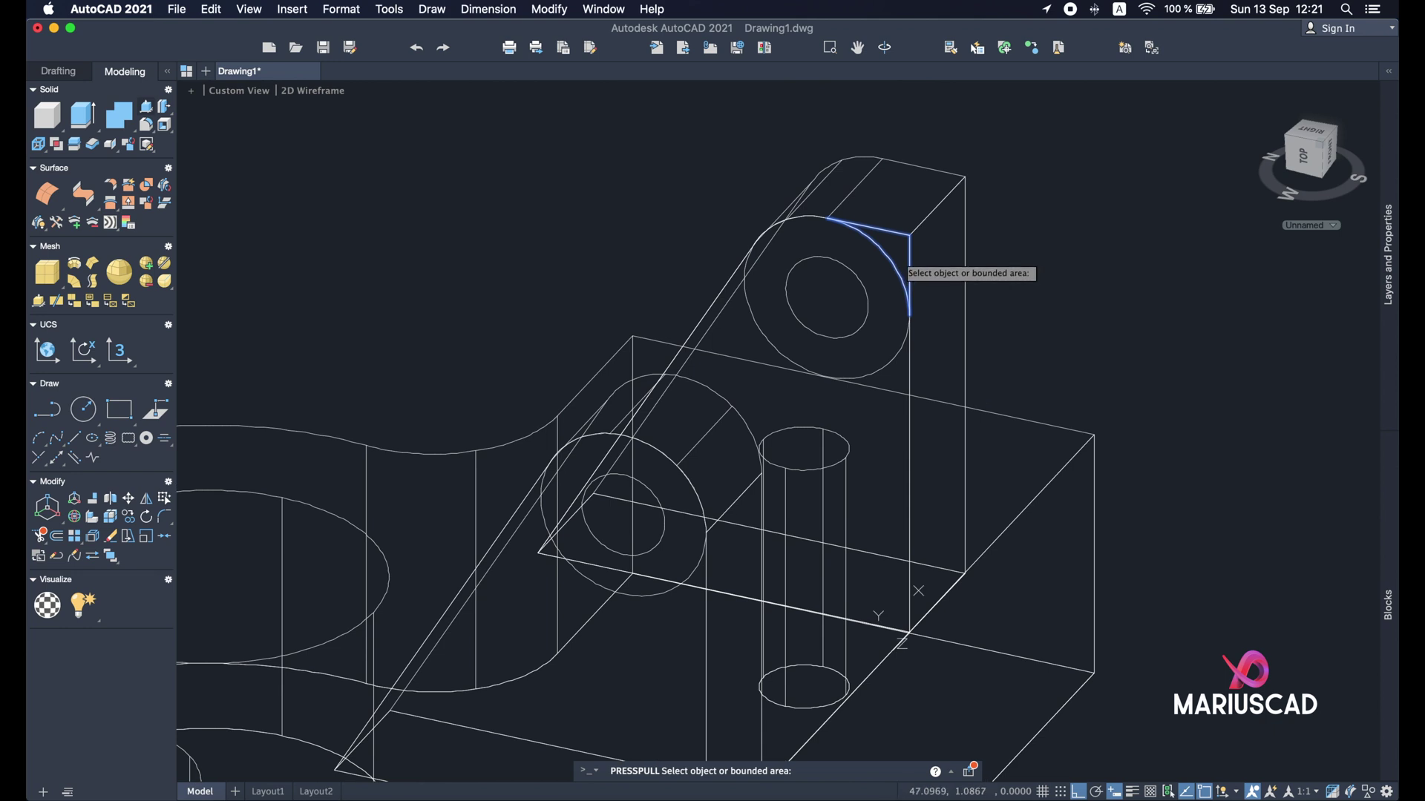
left_click(902, 250)
left_click(987, 167)
key("Return")
Step: Press-pull the inner circles through the full thickness of both arms to cut their holes
scroll(913, 383, "down", 4)
middle_click_drag(778, 467, 861, 427, "shift")
scroll(821, 501, "up", 5)
middle_click_drag(822, 501, 524, 141, "shift")
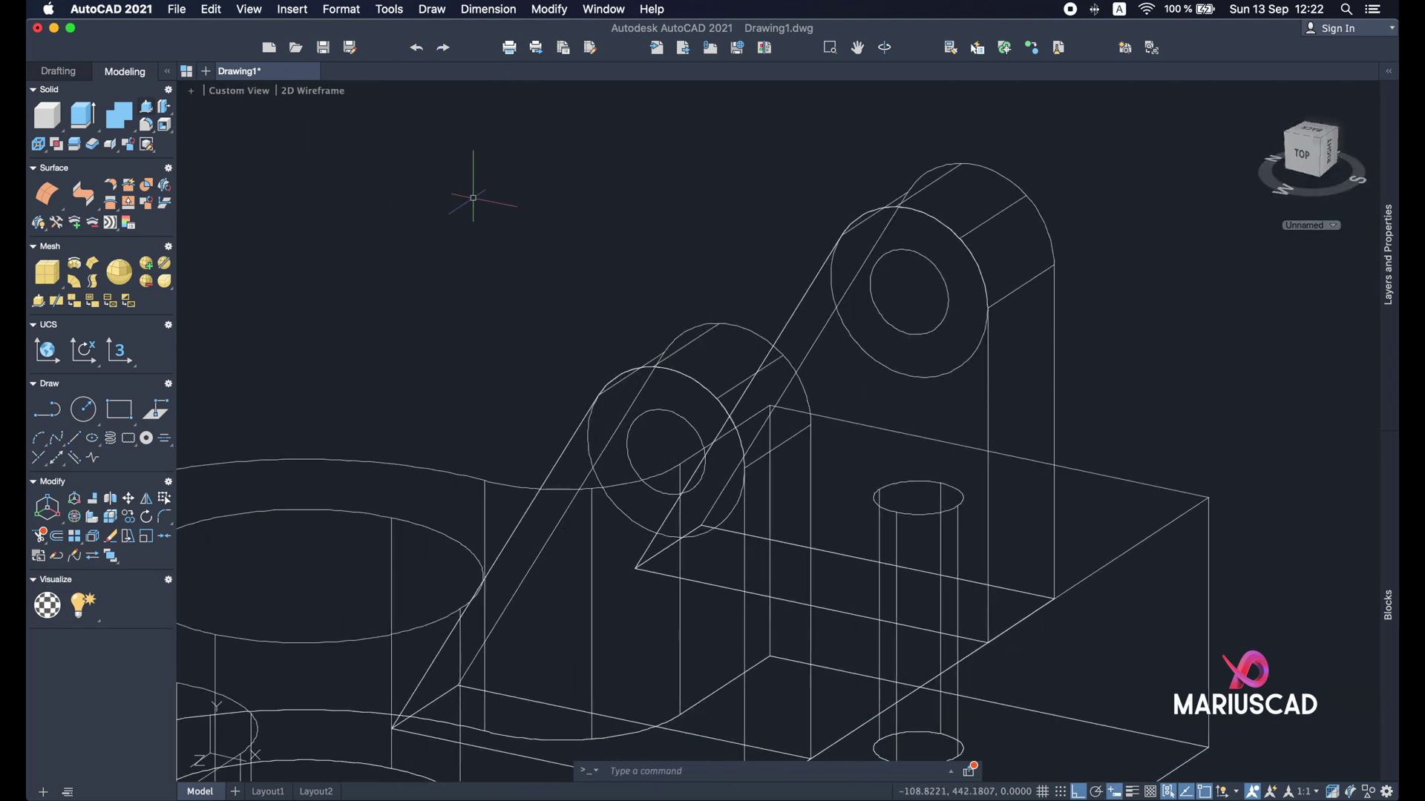
left_click(144, 110)
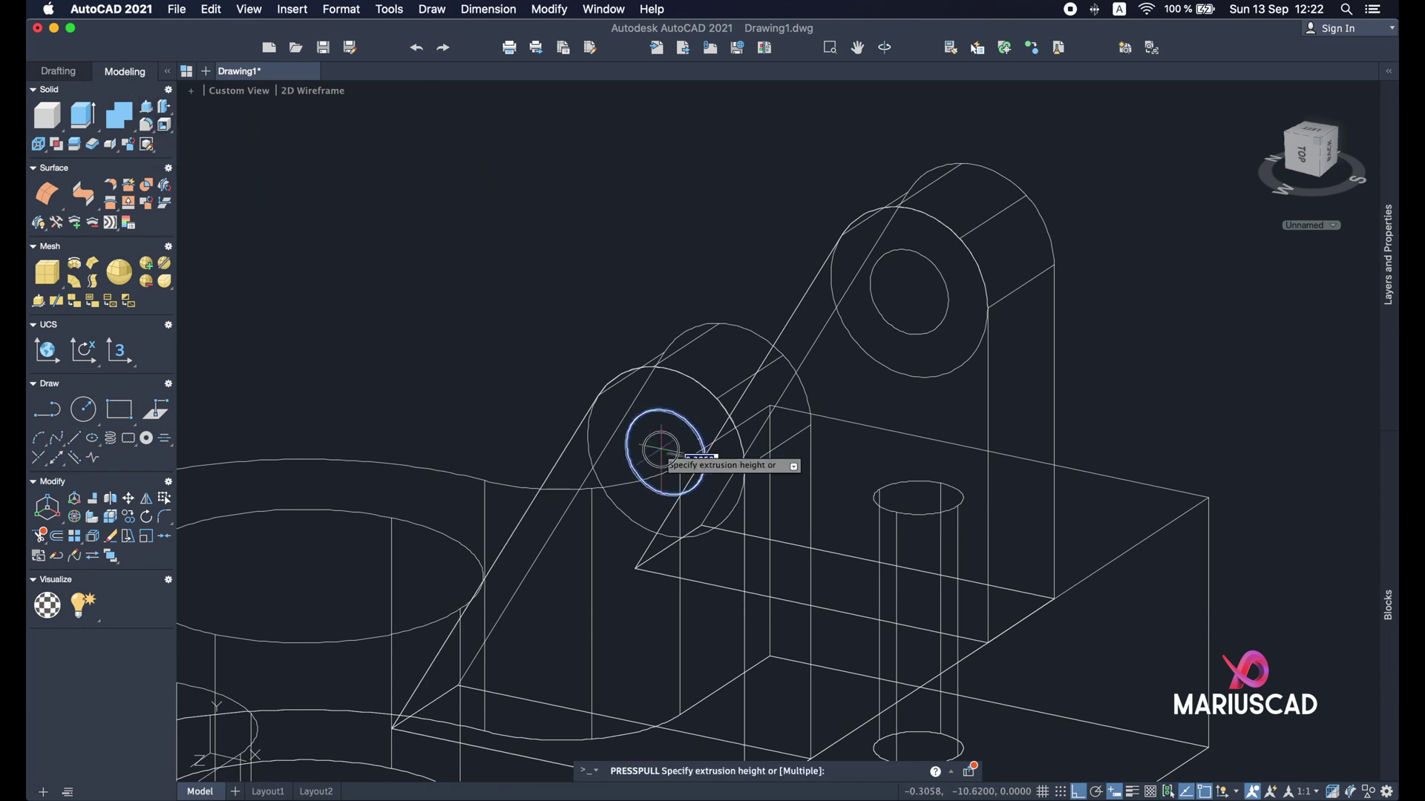
left_click(662, 448)
middle_click_drag(769, 412, 754, 436, "shift")
left_click(752, 439)
left_click(915, 340)
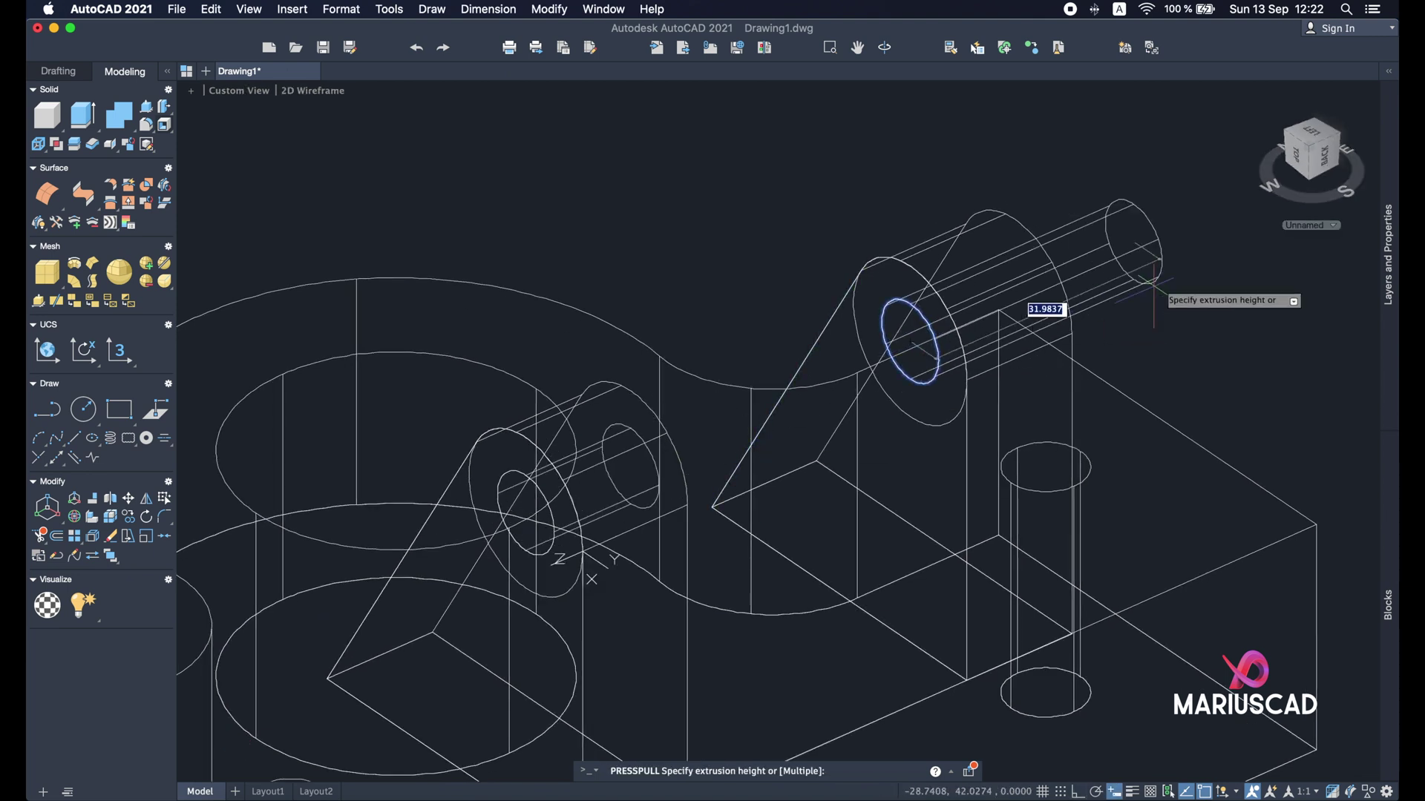
left_click(1191, 285)
key("Escape")
Step: Set the visual style to Shaded with edges and compare the finished bracket with the reference drawing
mouse_move(1098, 341)
middle_mouse_down("shift")
mouse_move(1011, 425)
mouse_move(1117, 320)
middle_mouse_up("shift")
left_click(297, 98)
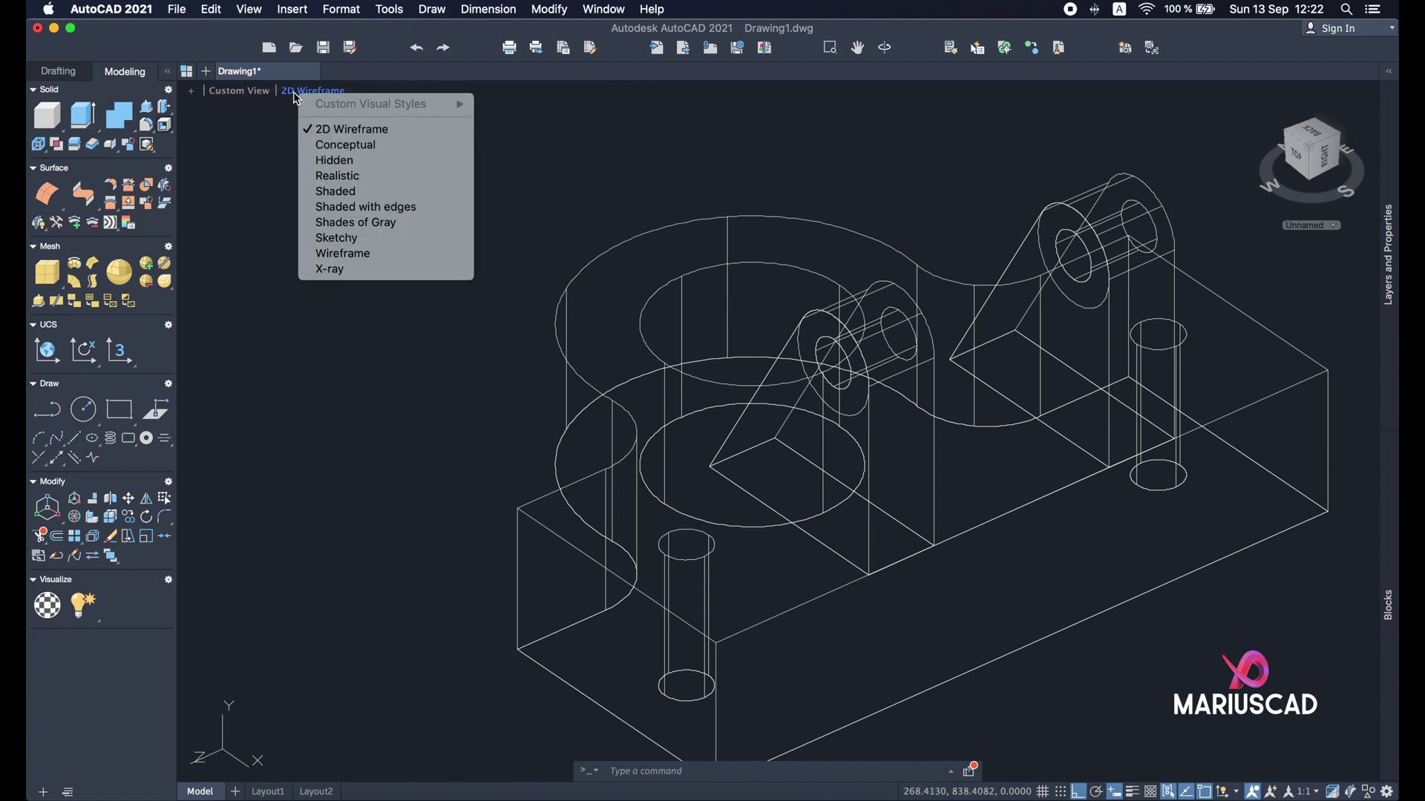
left_click(321, 207)
mouse_move(978, 578)
middle_mouse_down("shift")
mouse_move(1027, 604)
mouse_move(1158, 627)
middle_mouse_up("shift")
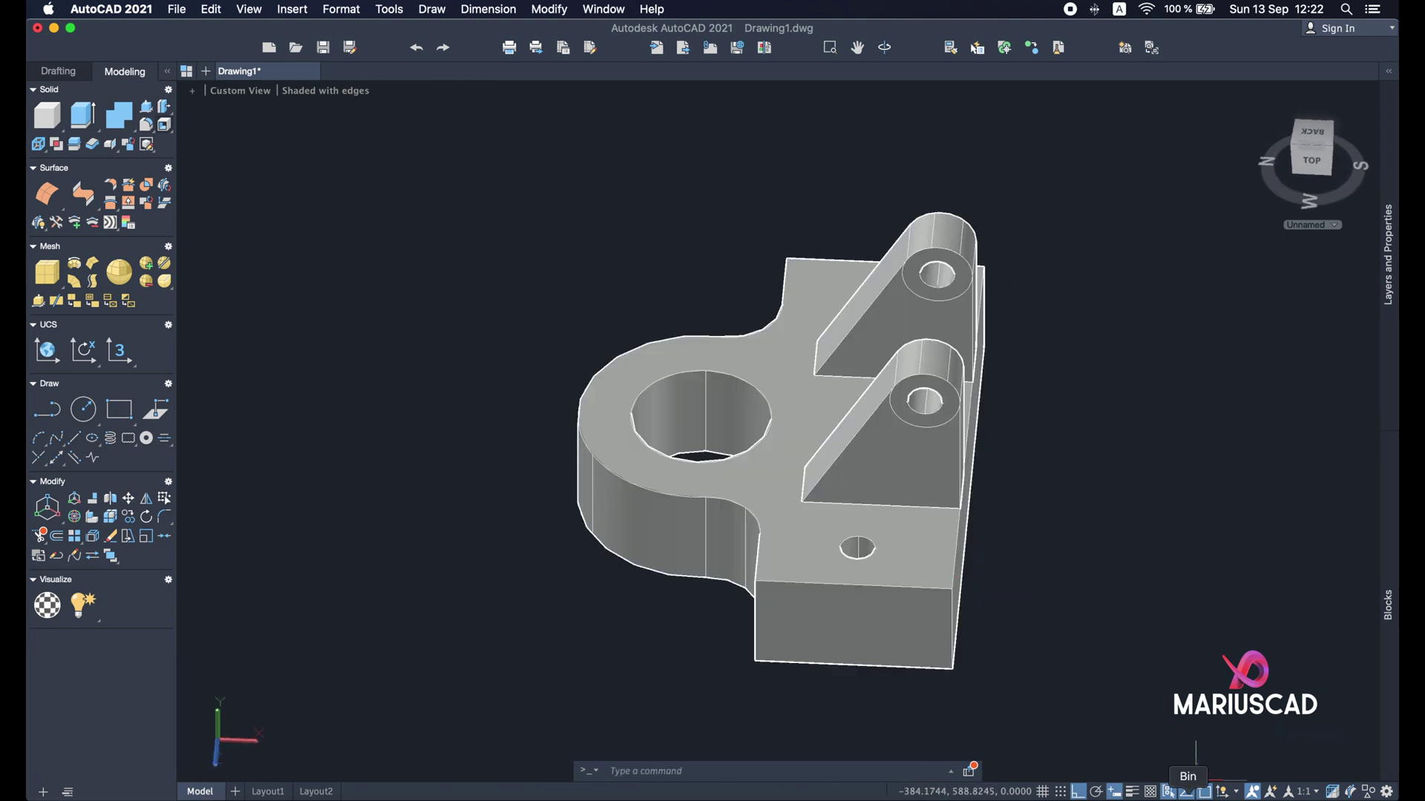
left_click(1208, 788)
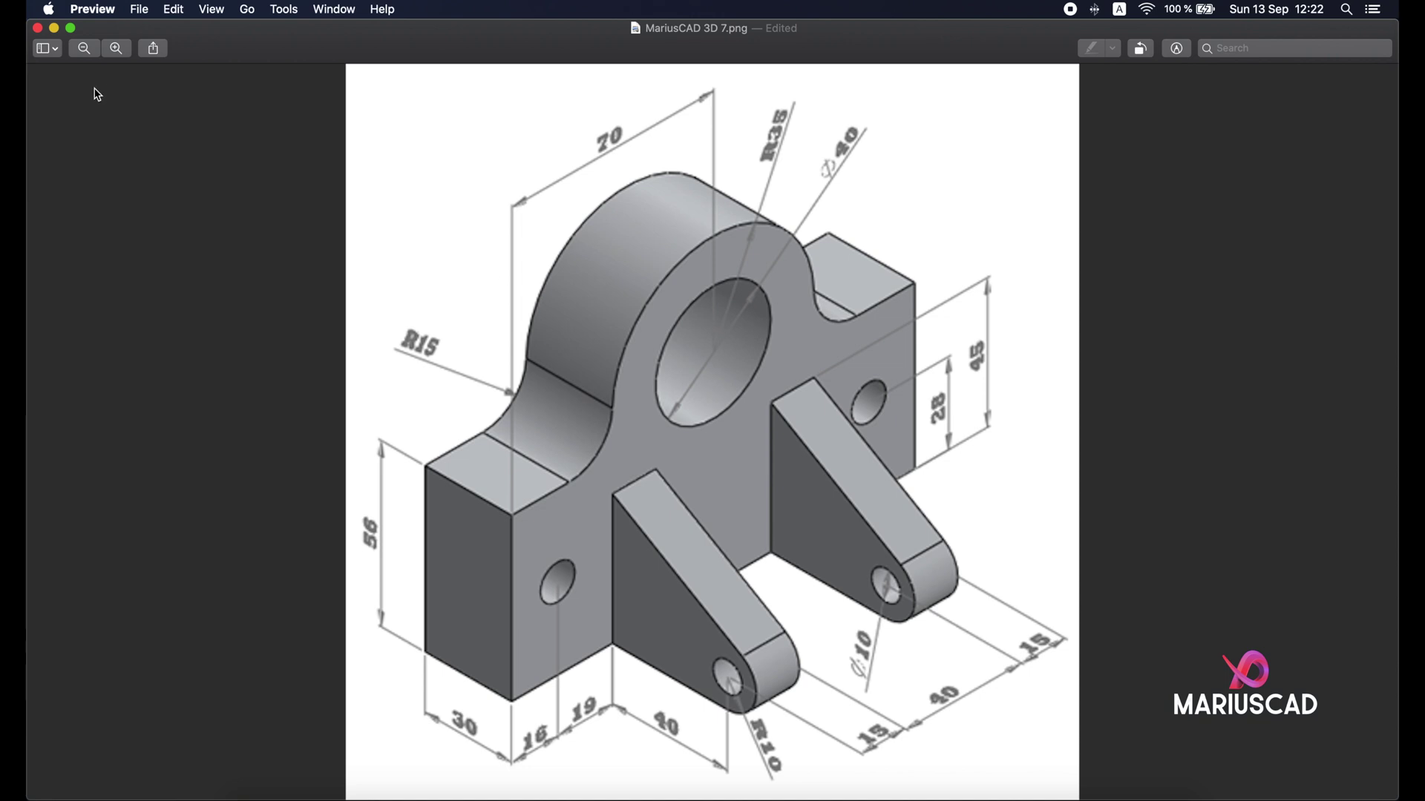
left_click(55, 28)
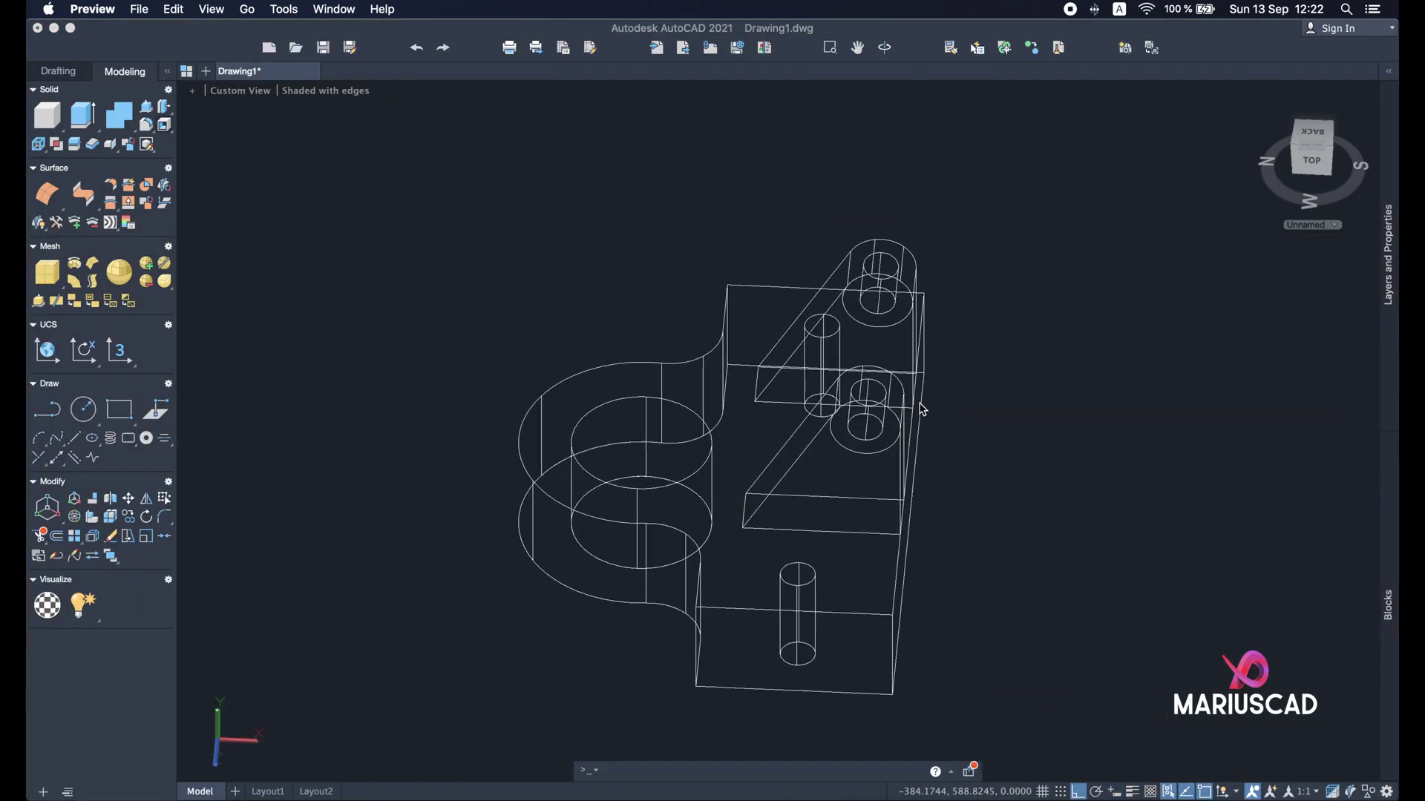
Step: Union all the bracket's solids, including the base and both arms, into one body
left_click(118, 118)
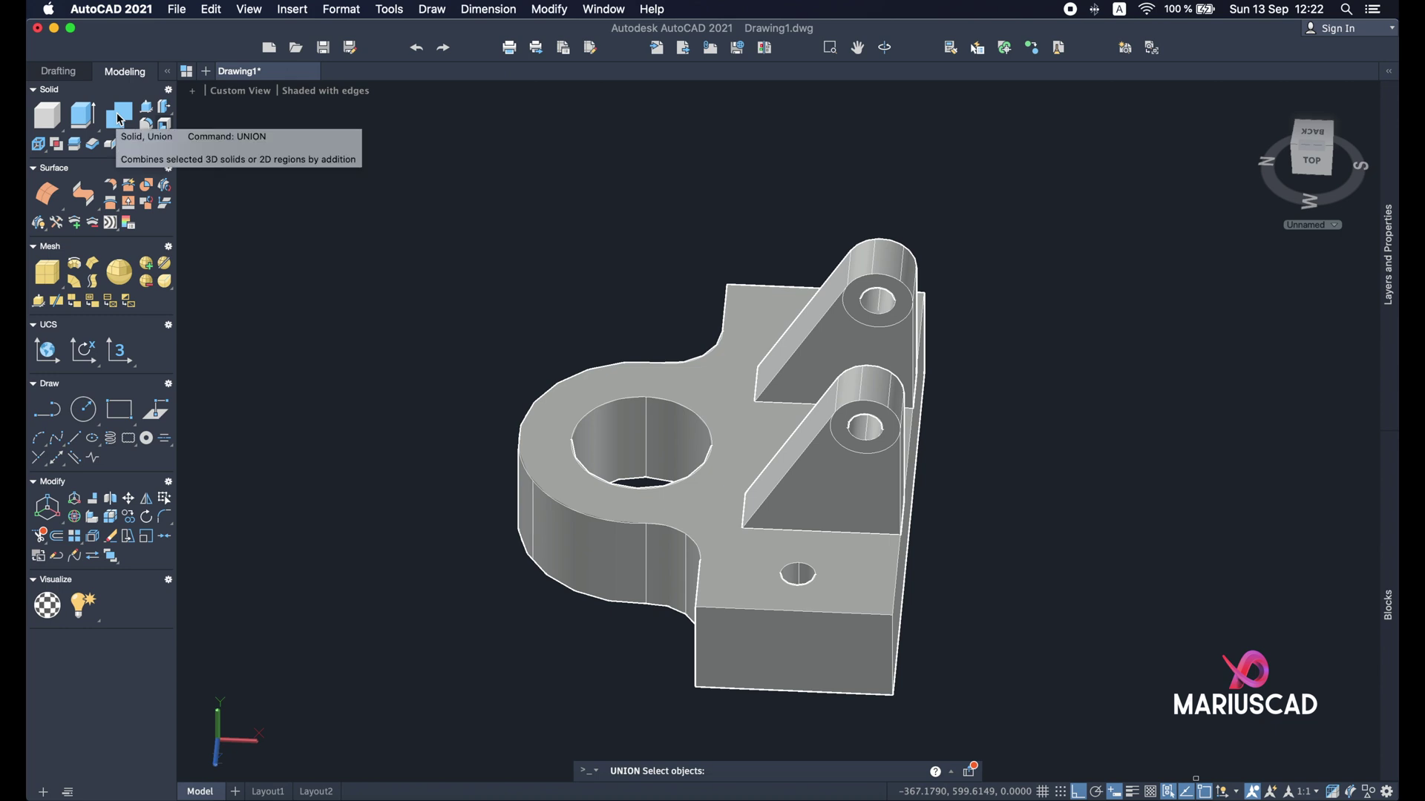
left_click(1077, 743)
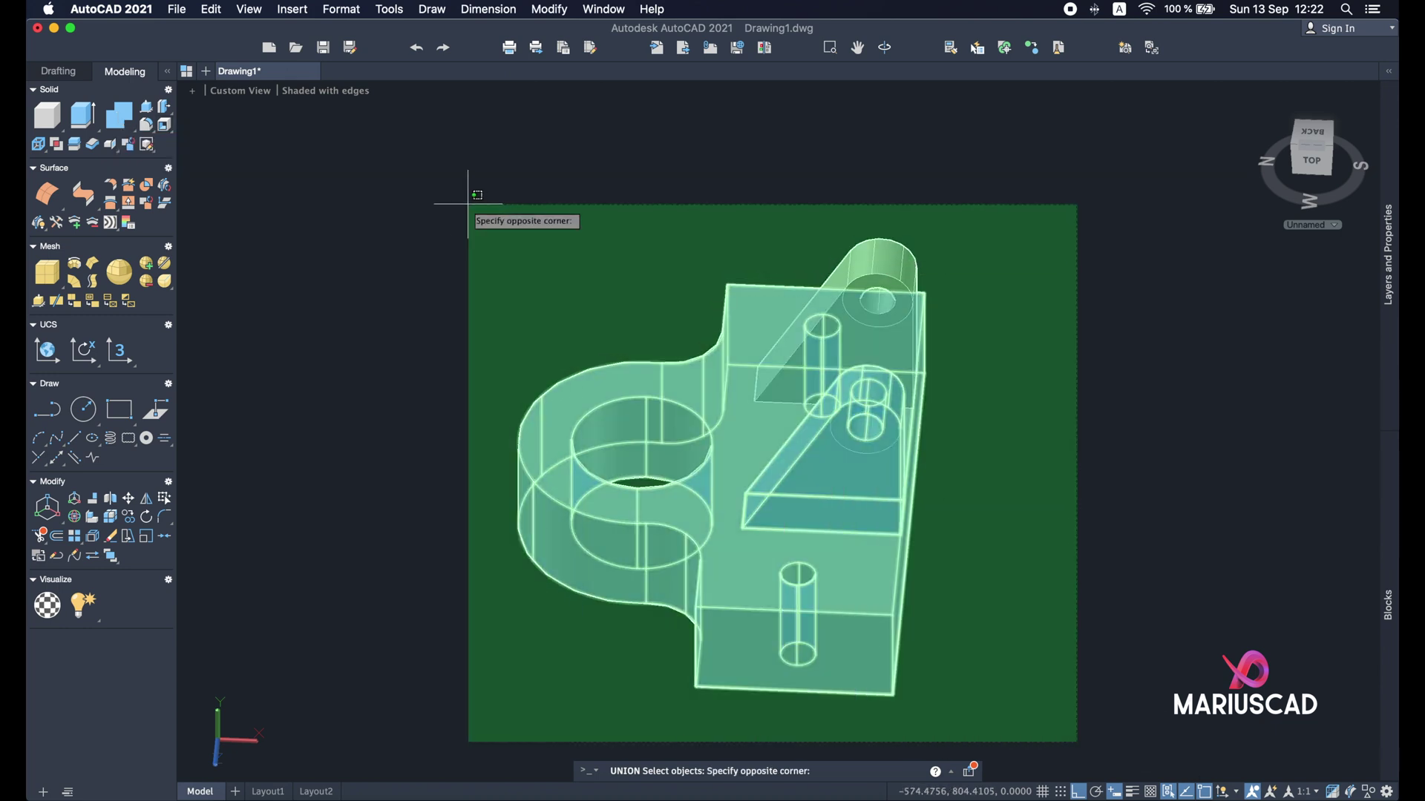
left_click(430, 152)
key("Return")
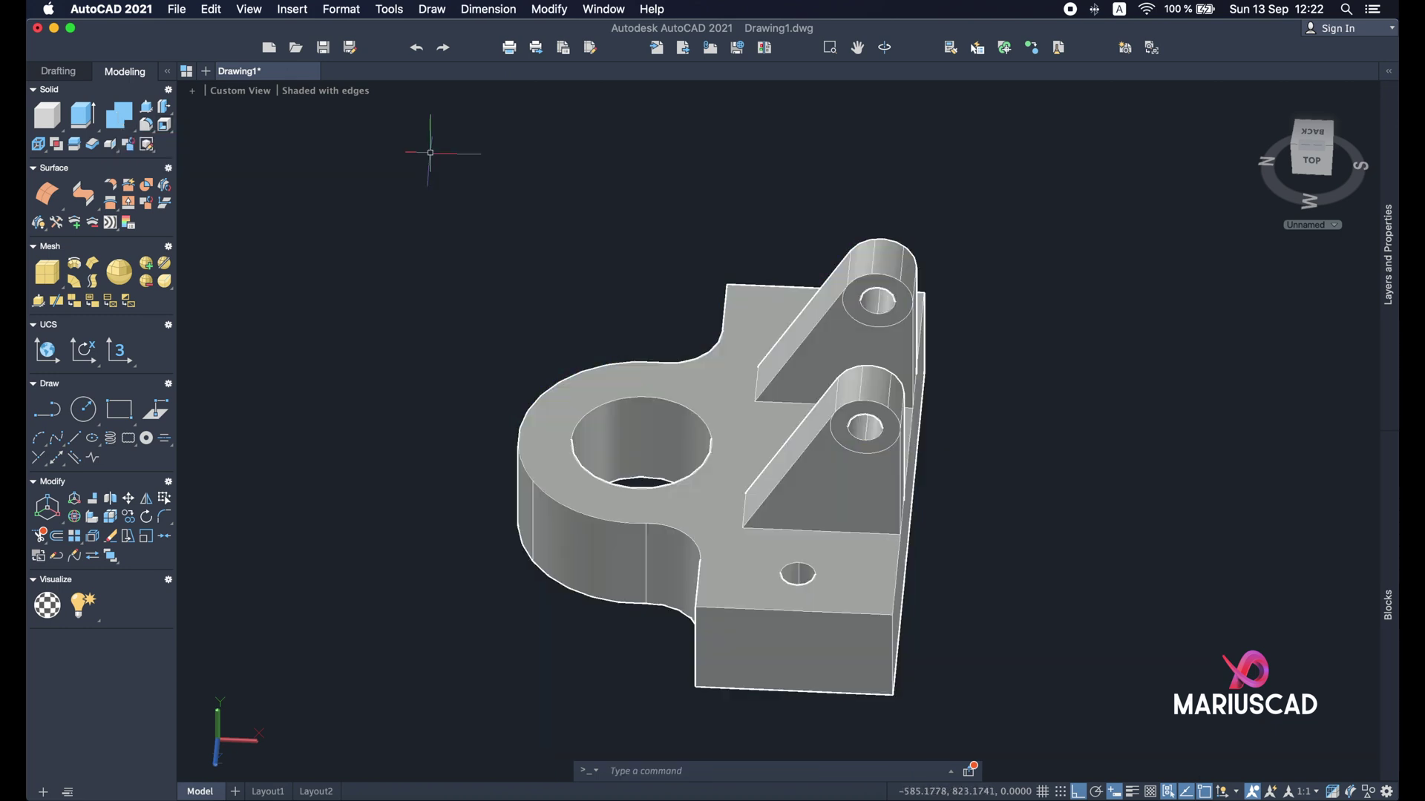
Step: Move the bracket solid along the X axis, well clear of its original 2D outlines and circles
scroll(844, 256, "down", 5)
left_click(577, 504)
left_click(577, 504)
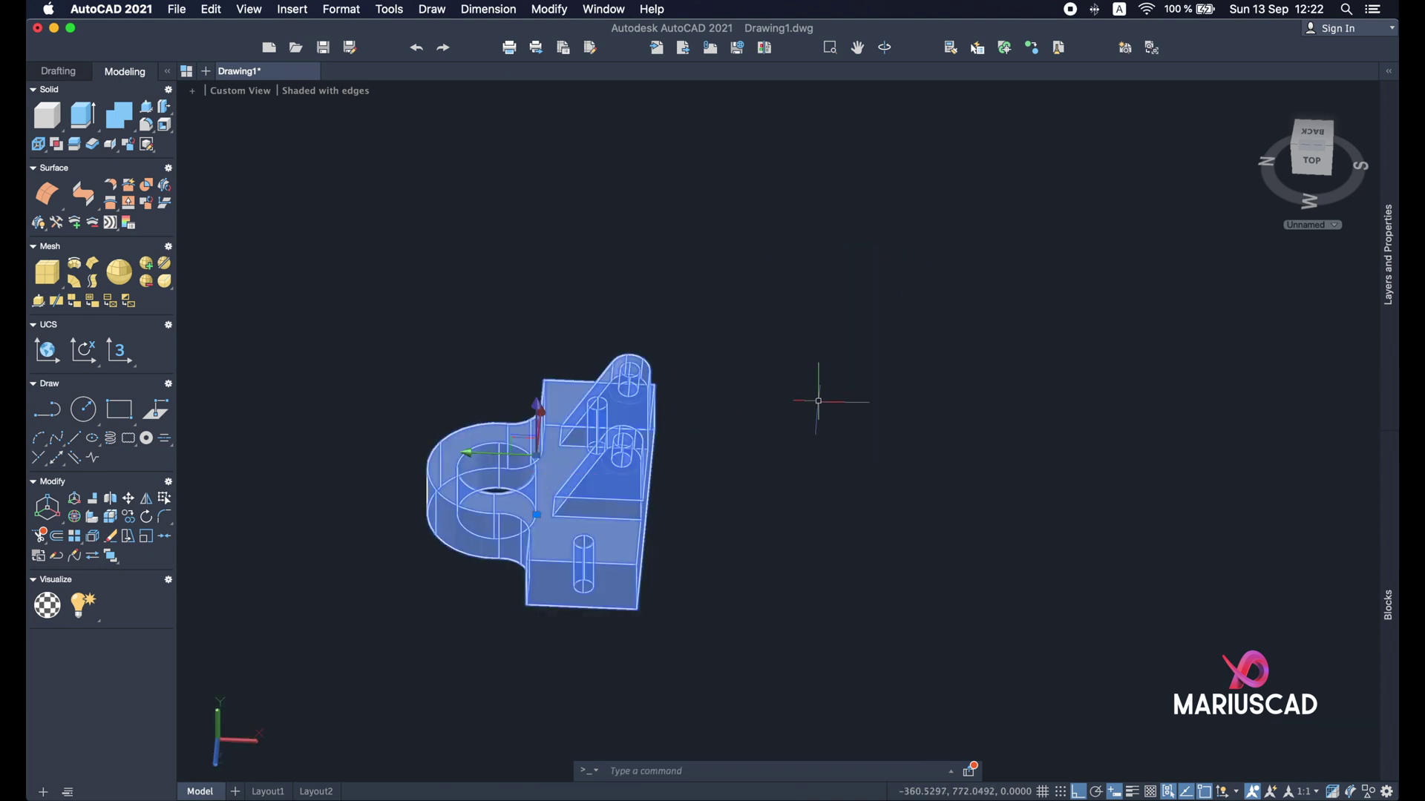
type("m")
key("Return")
left_click(798, 534)
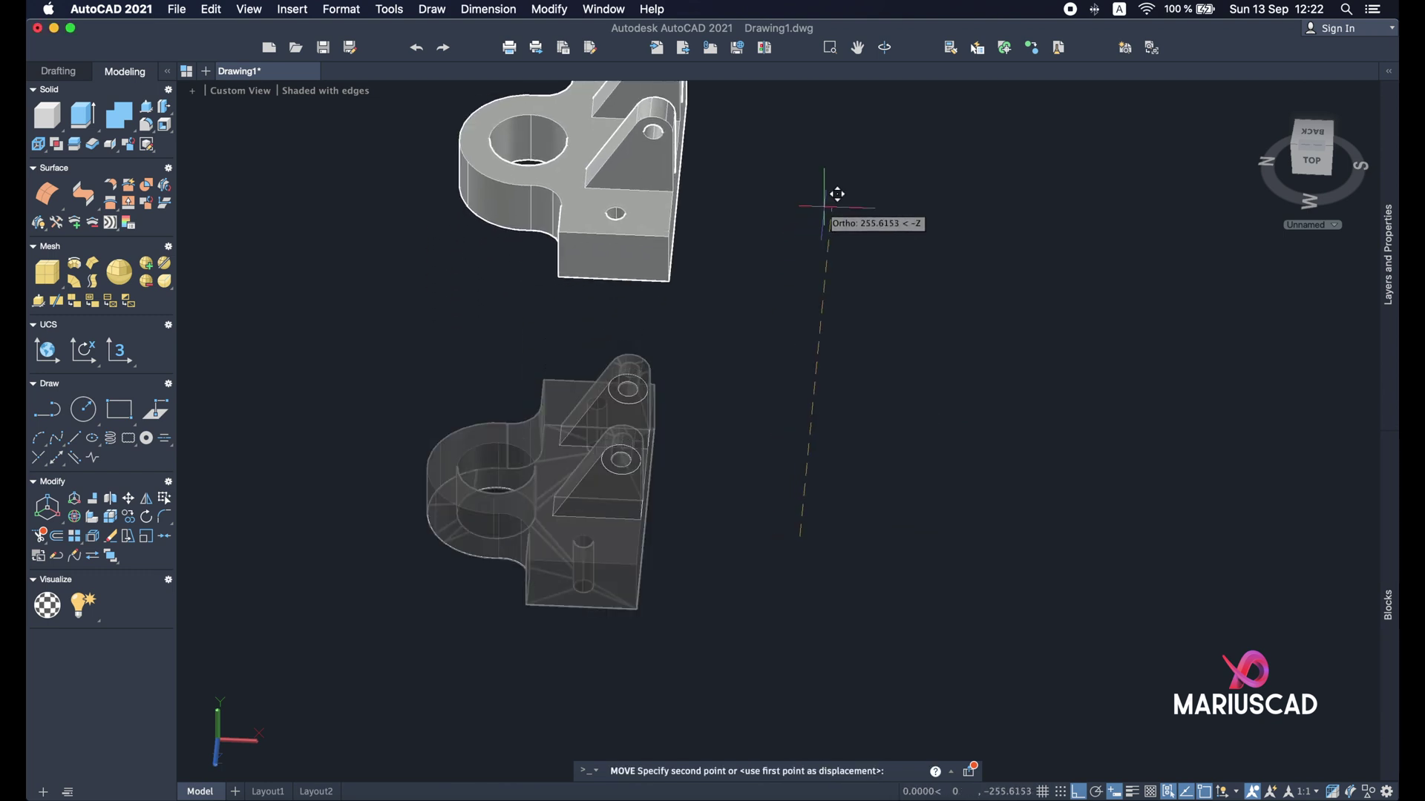
middle_click_drag(837, 197, 987, 341, "shift")
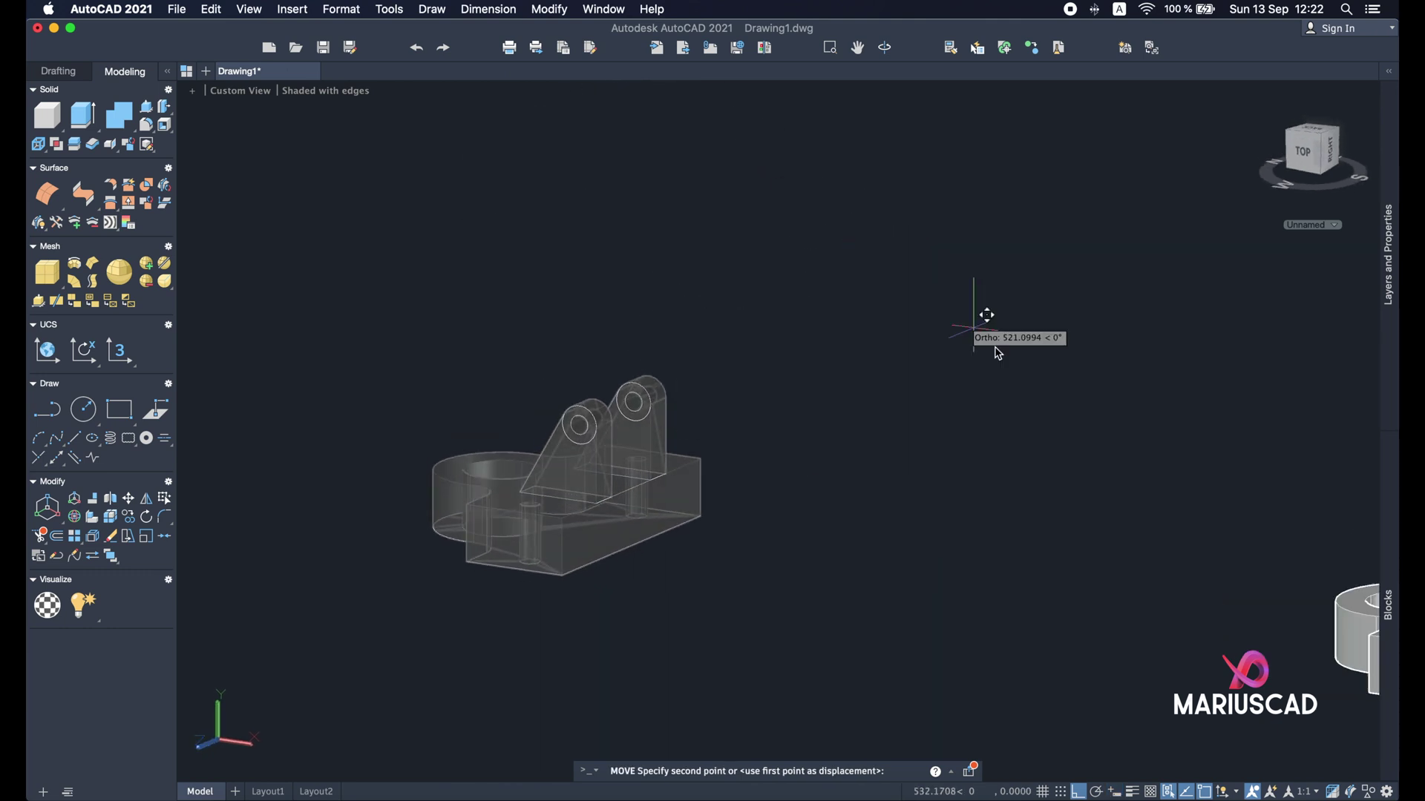
left_click(819, 432)
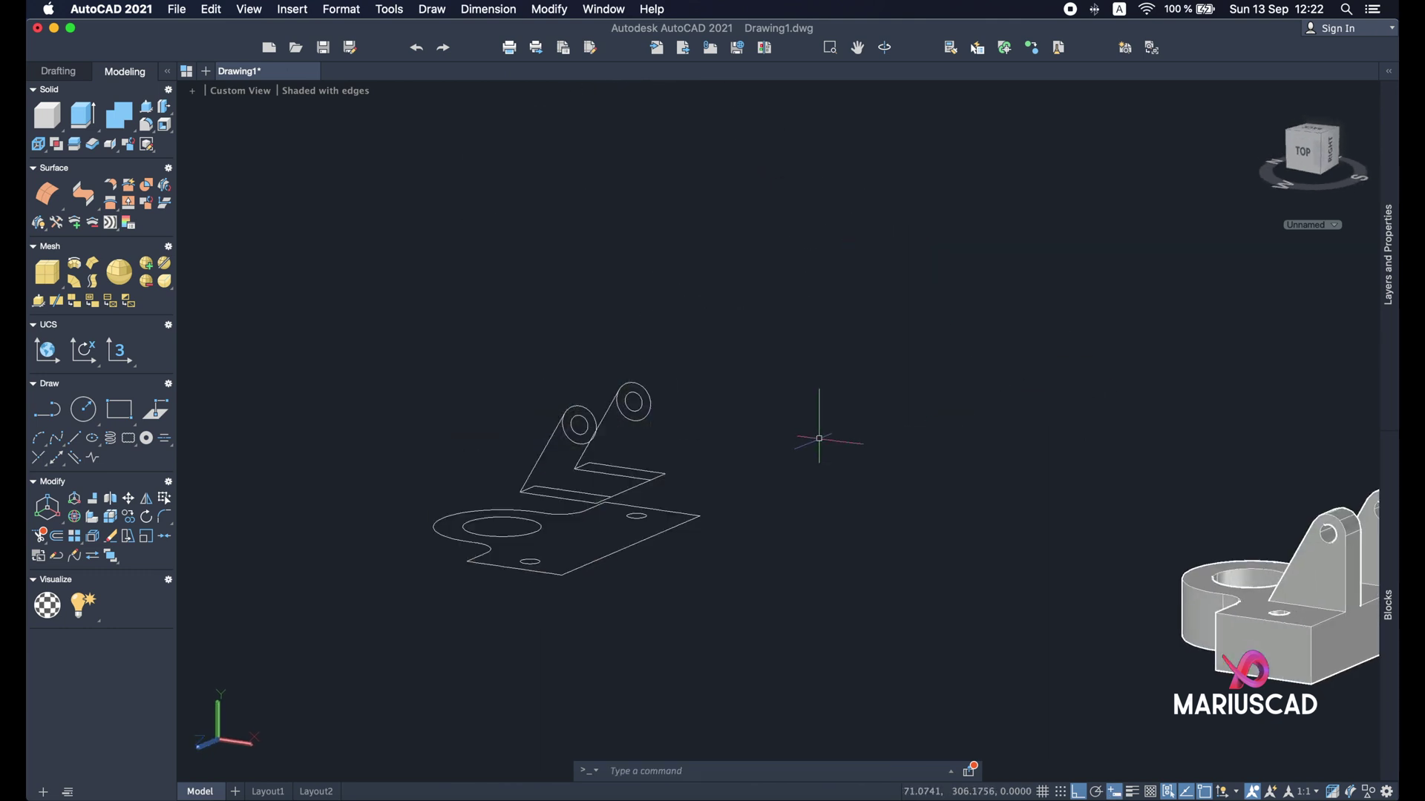
Step: Delete all the leftover 2D outlines and circles at the bracket's original location, keeping only the solid
scroll(819, 437, "left", 5)
left_click(942, 702)
left_click(522, 372)
key("Delete")
key("super+z")
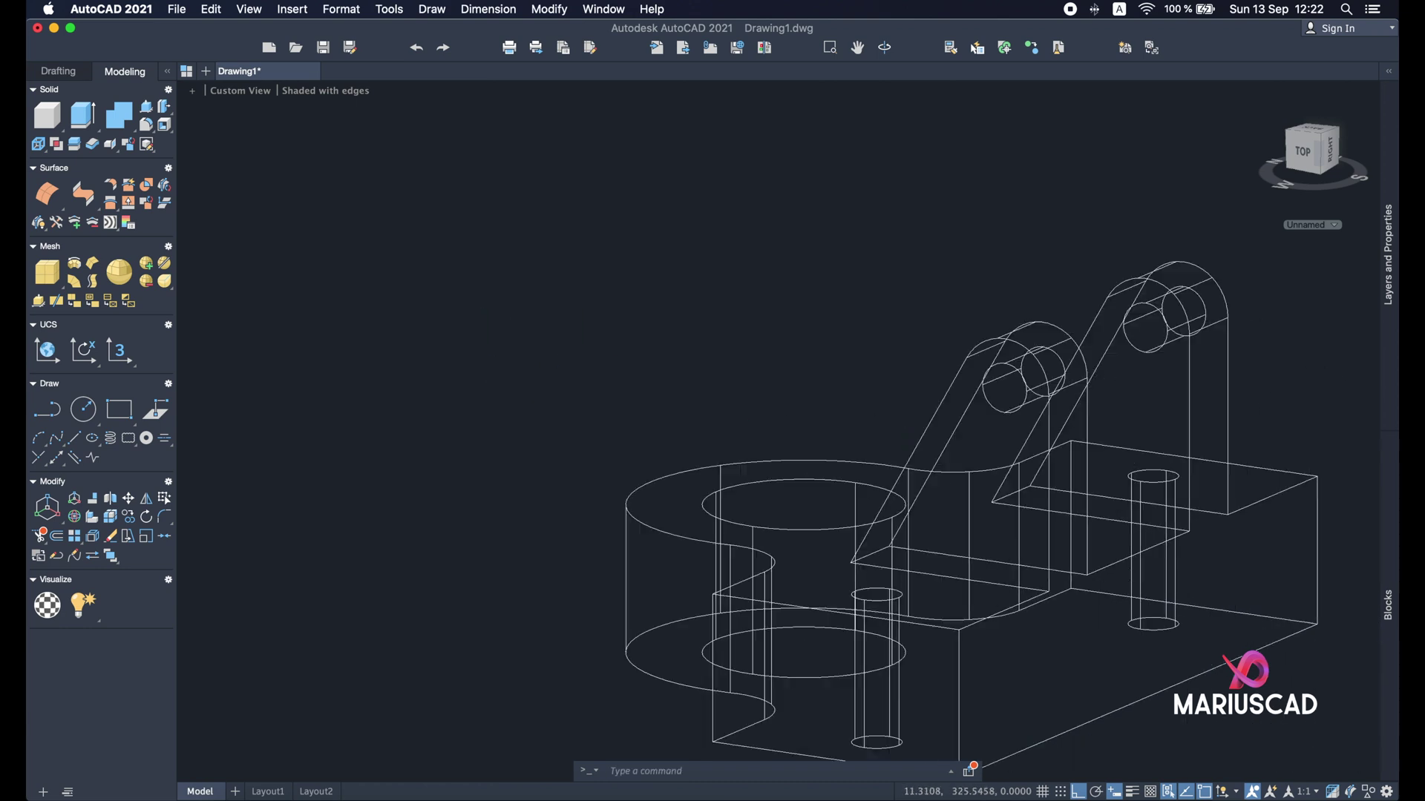
left_click_drag(965, 519, 1086, 564, "shift")
mouse_move(1087, 564)
middle_mouse_down("shift")
mouse_move(963, 512)
mouse_move(1044, 537)
mouse_move(1151, 492)
mouse_move(1088, 541)
mouse_move(1165, 598)
mouse_move(1075, 668)
mouse_move(990, 564)
mouse_move(1016, 576)
middle_mouse_up("shift")
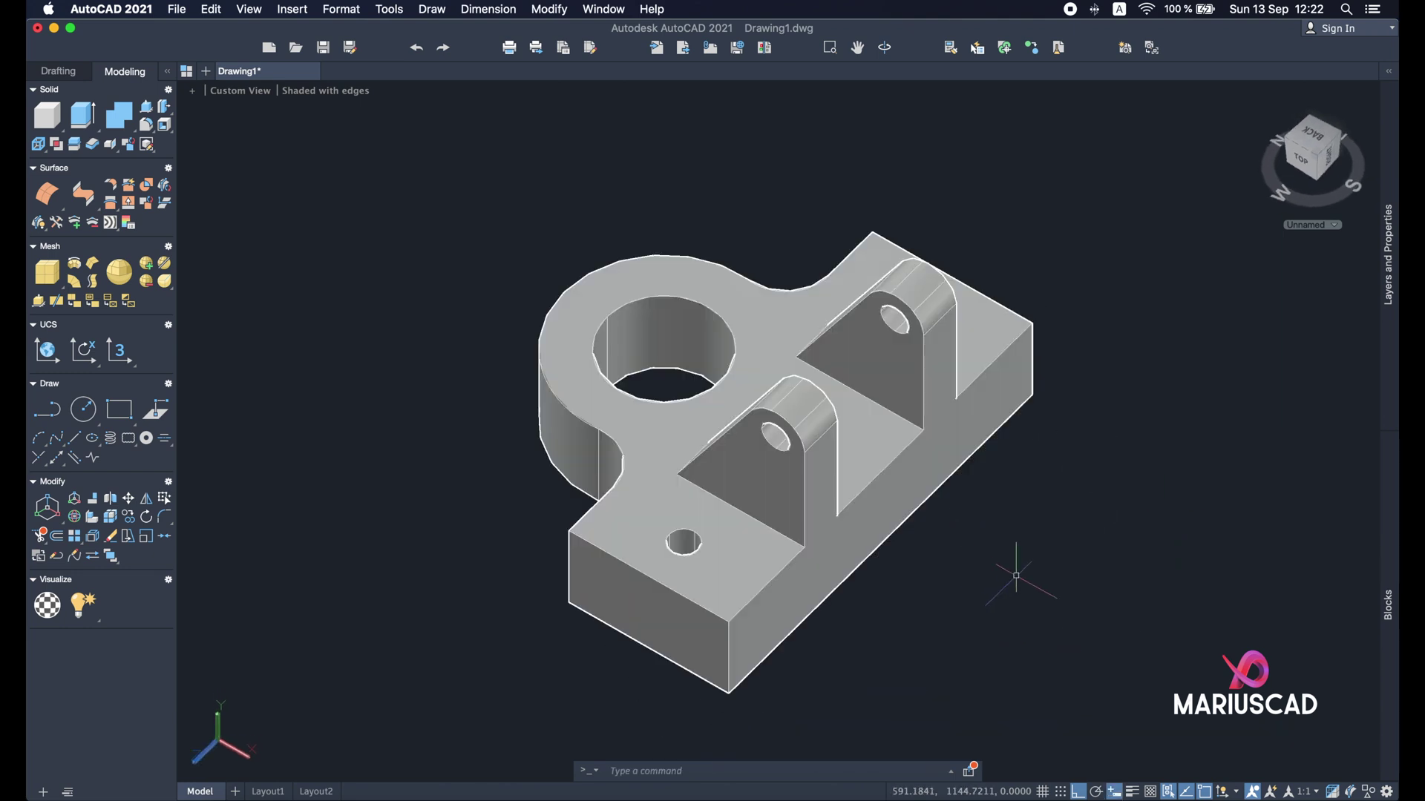